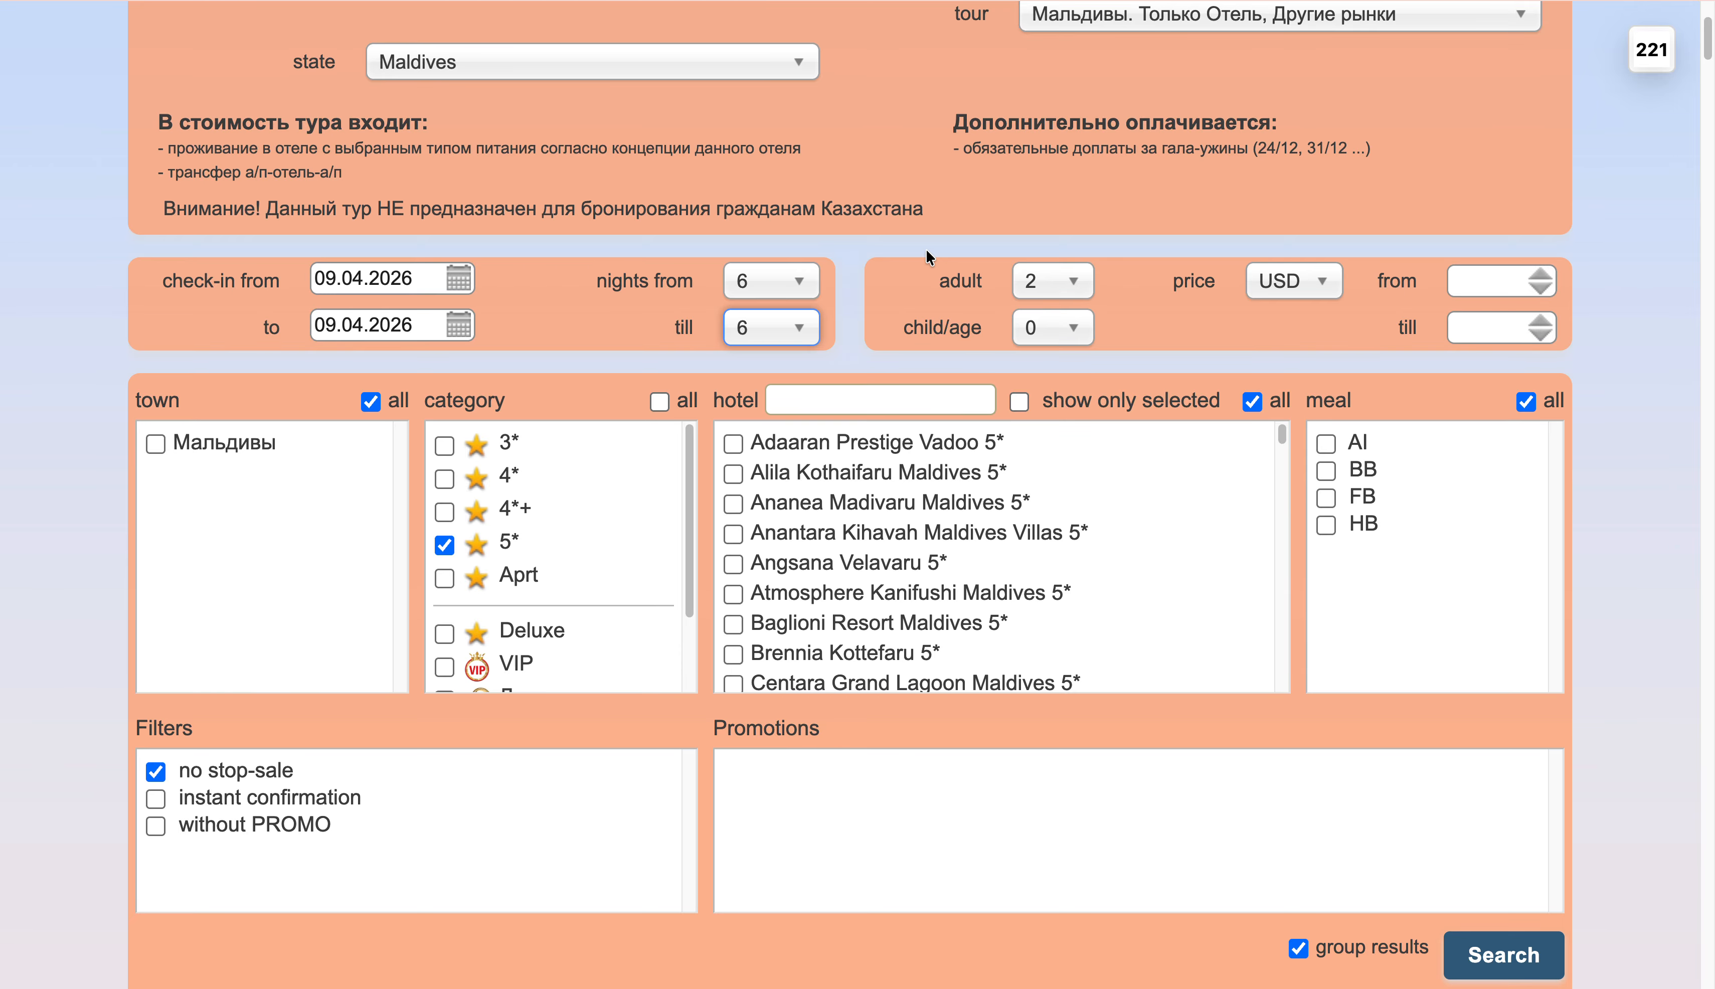
# Search for 5* Maldives hotel tours on 09.04.2026 and expand the Sheraton Maldives Full Moon Resort & Spa offers.
pyautogui.scroll(-5, 1102, 877)
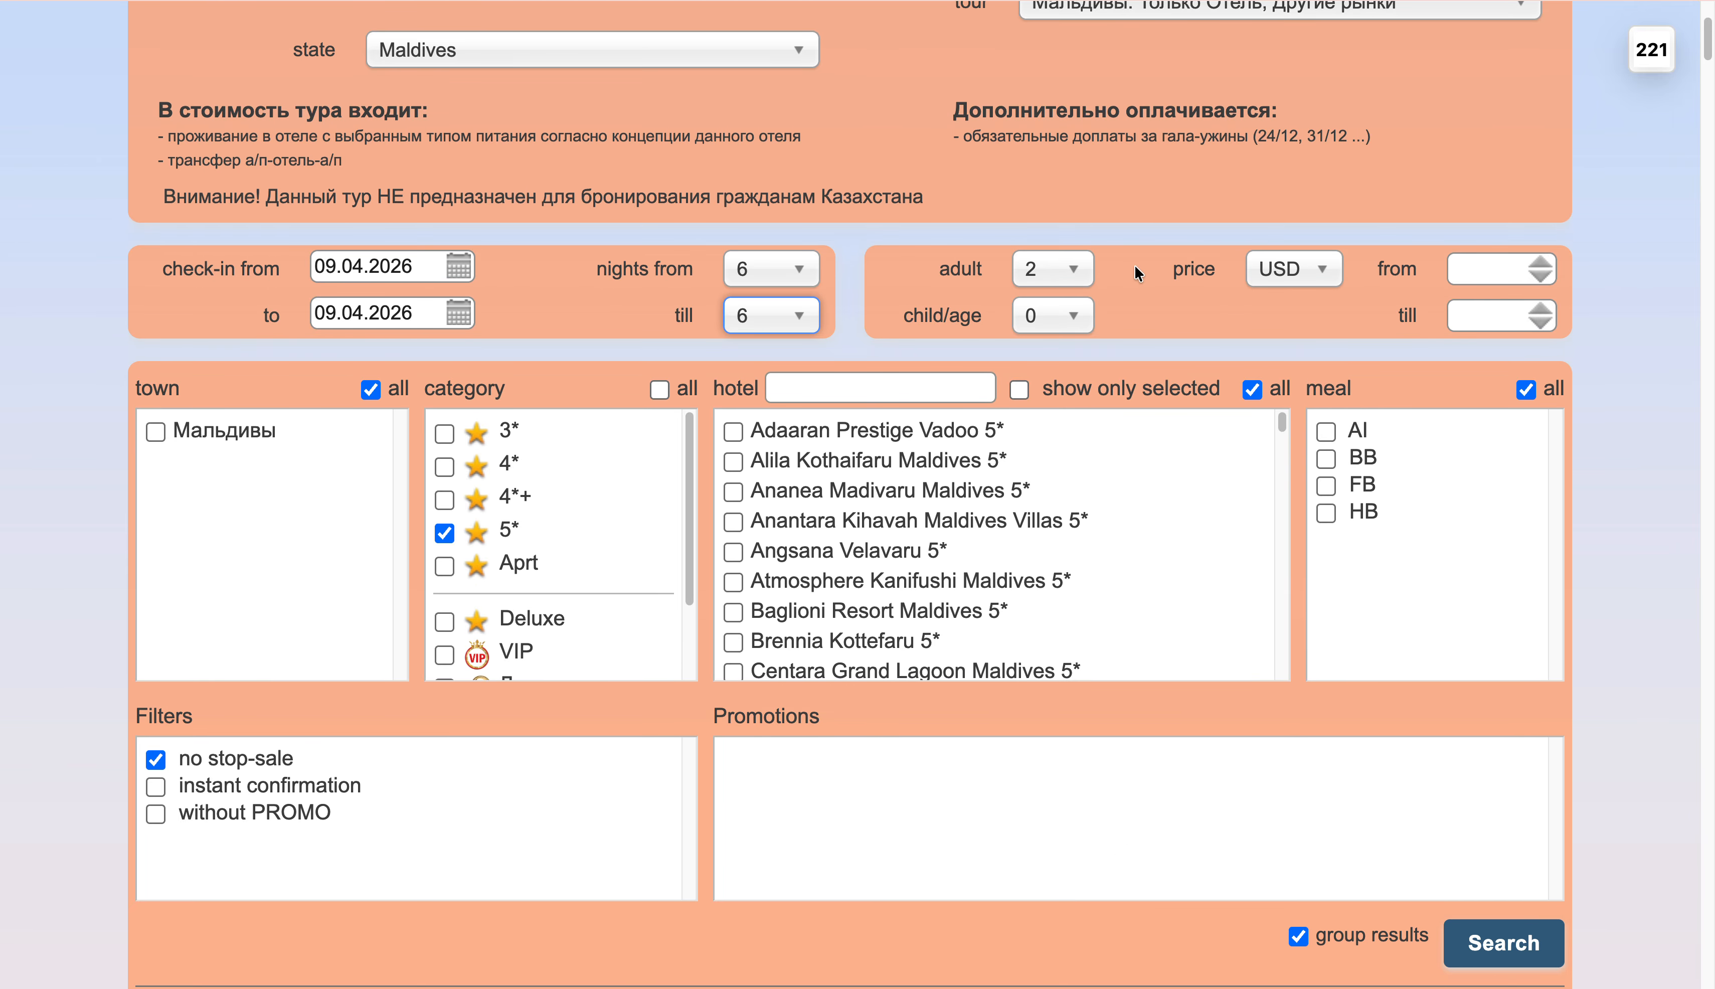
pyautogui.scroll(4, 1106, 636)
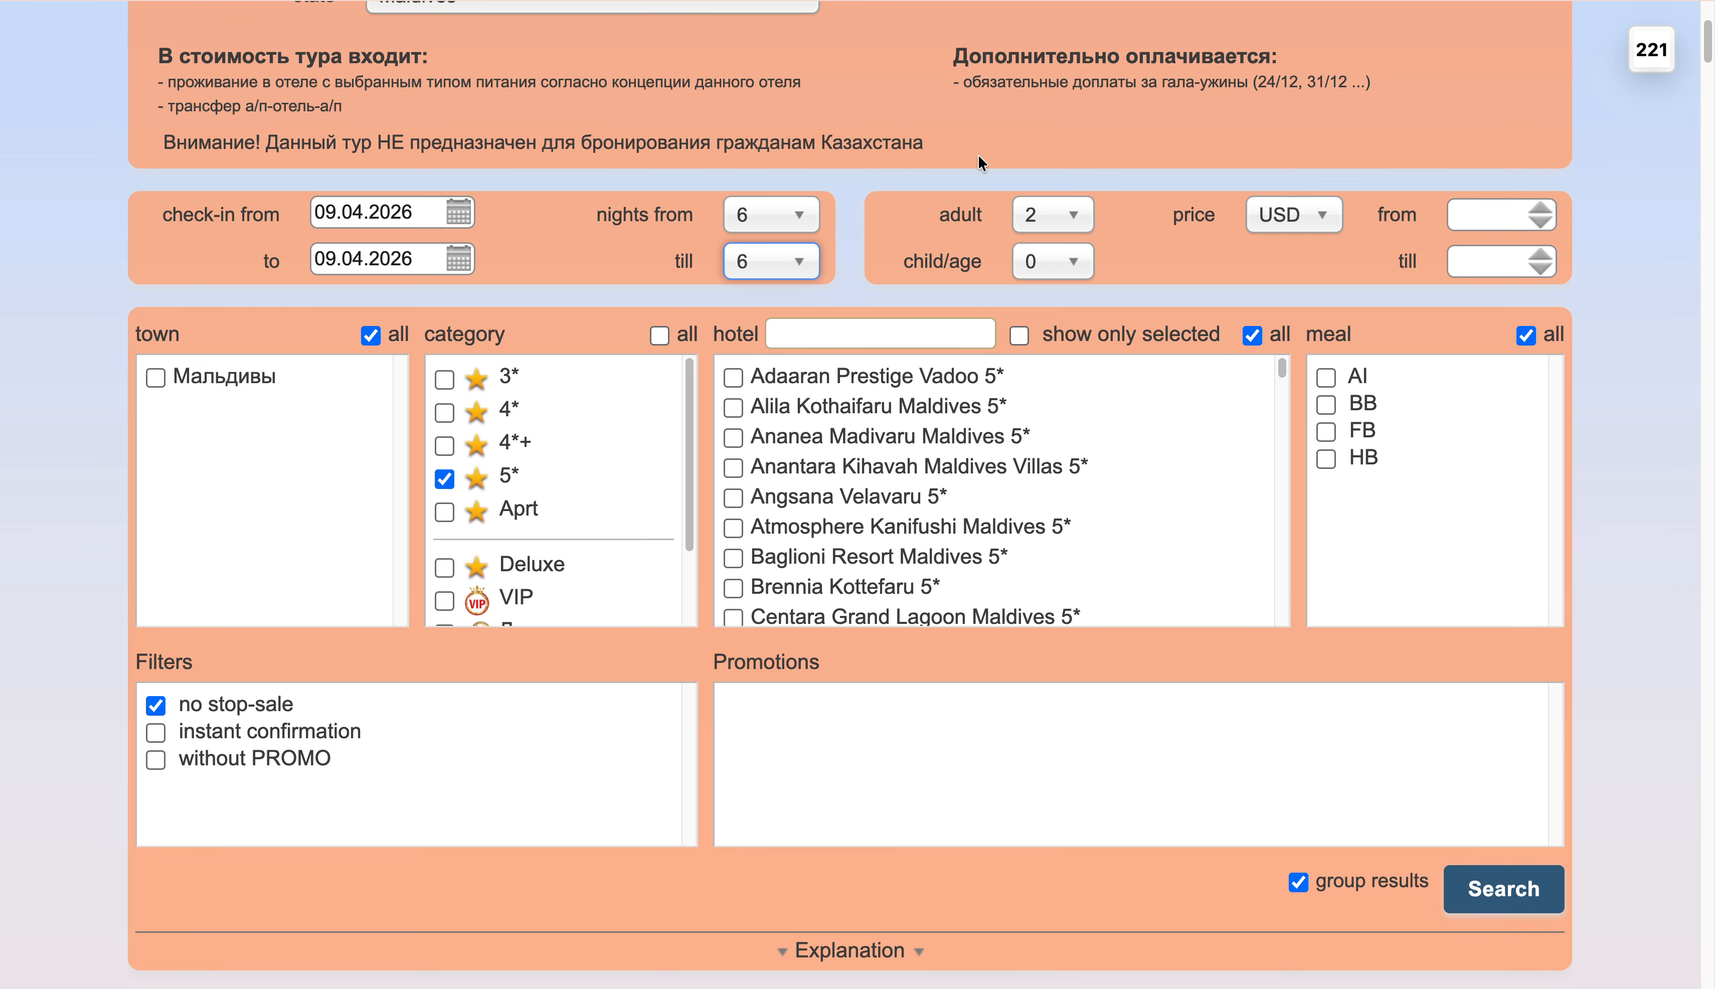
pyautogui.click(1506, 890)
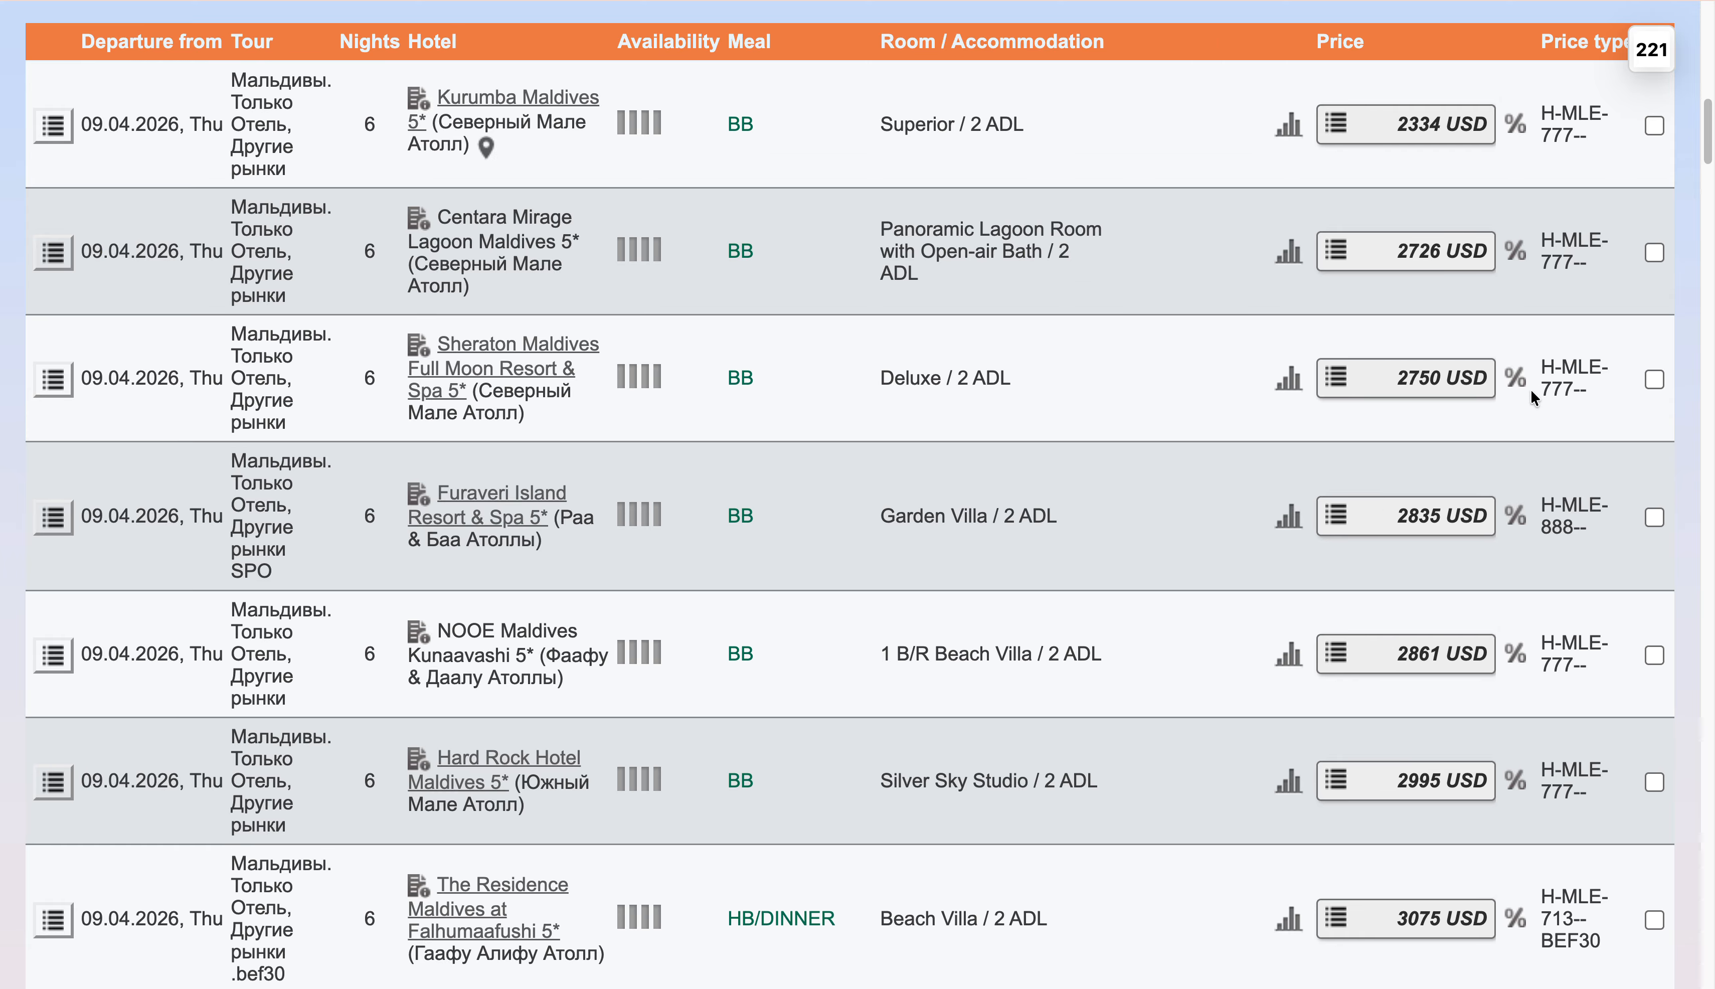
pyautogui.click(1443, 387)
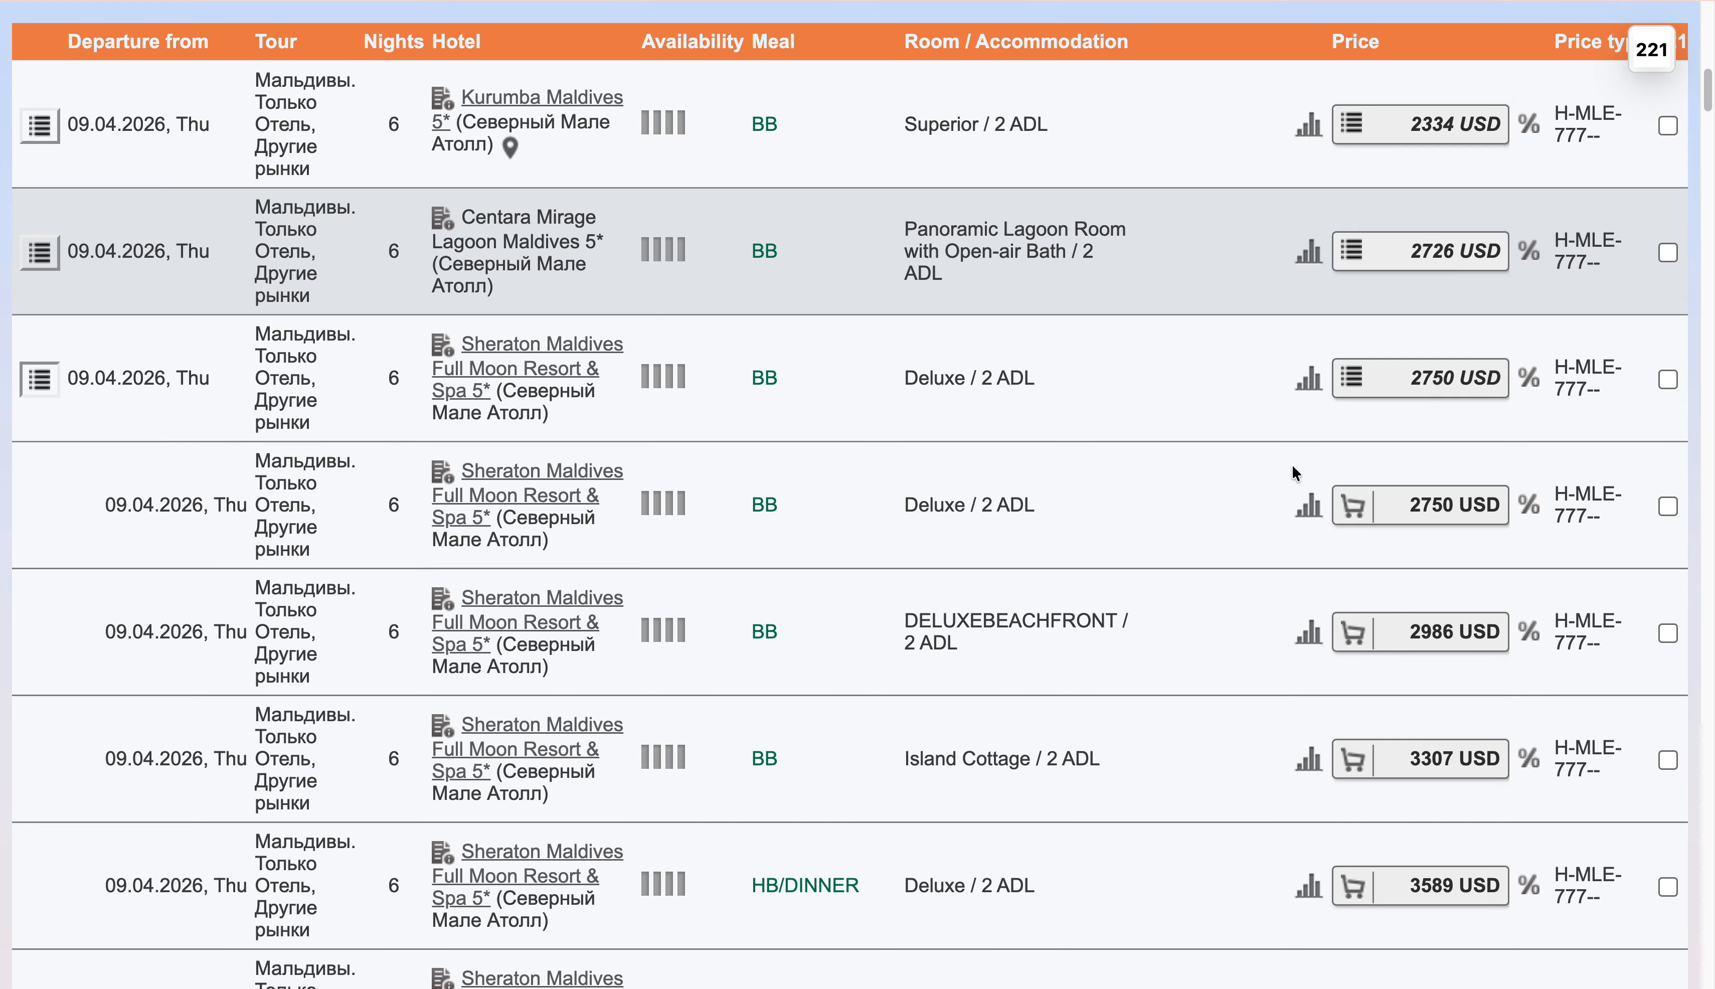
# Open the selected-tours list and remove both duplicate Sheraton Deluxe / 2 ADL BB entries.
pyautogui.scroll(2, 1066, 526)
pyautogui.scroll(-3, 1023, 542)
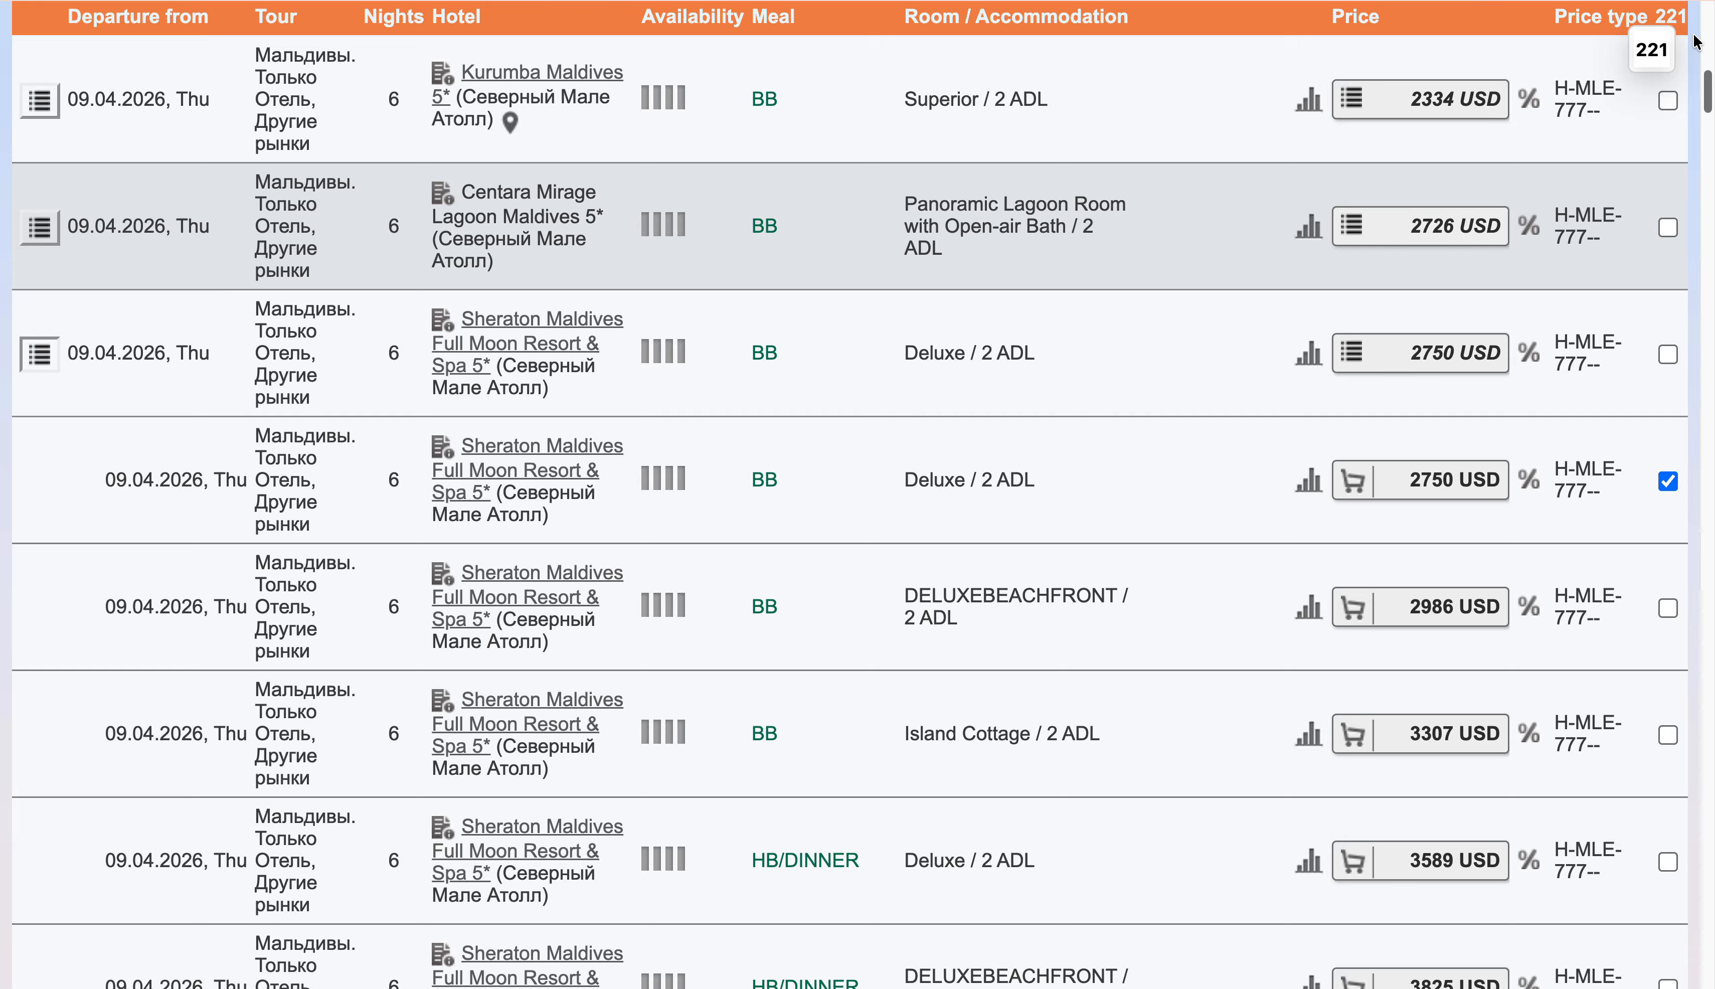
pyautogui.click(1653, 49)
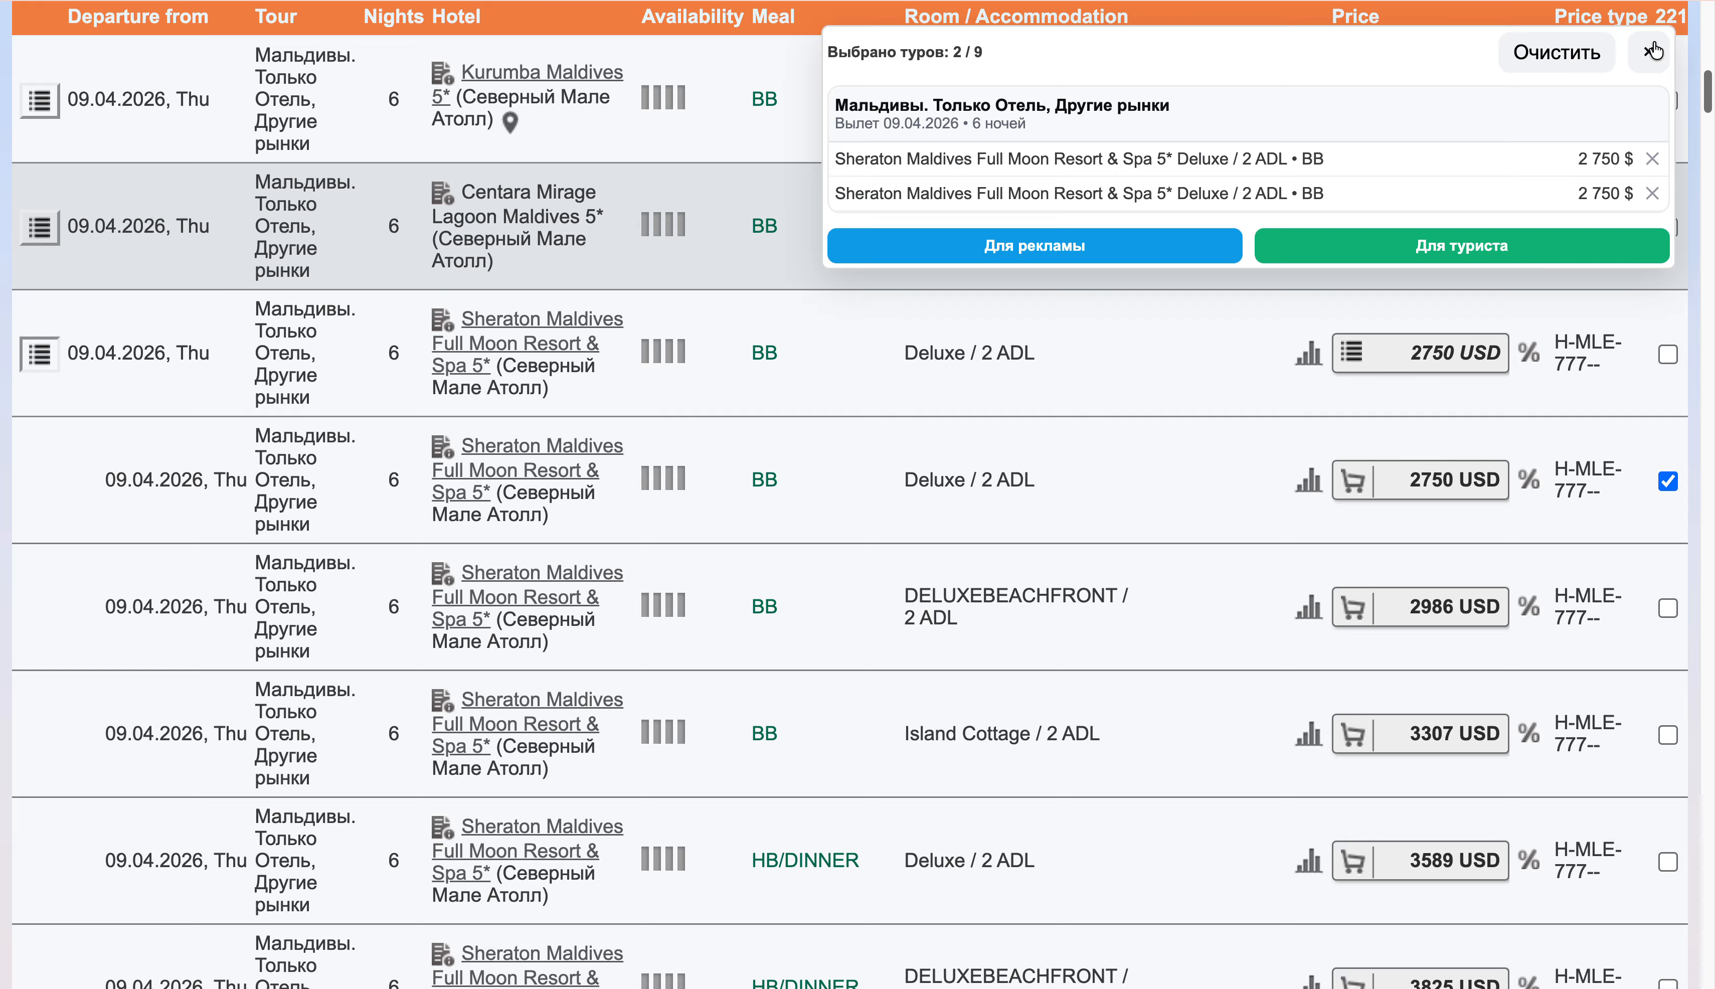
pyautogui.click(1654, 160)
pyautogui.click(1654, 161)
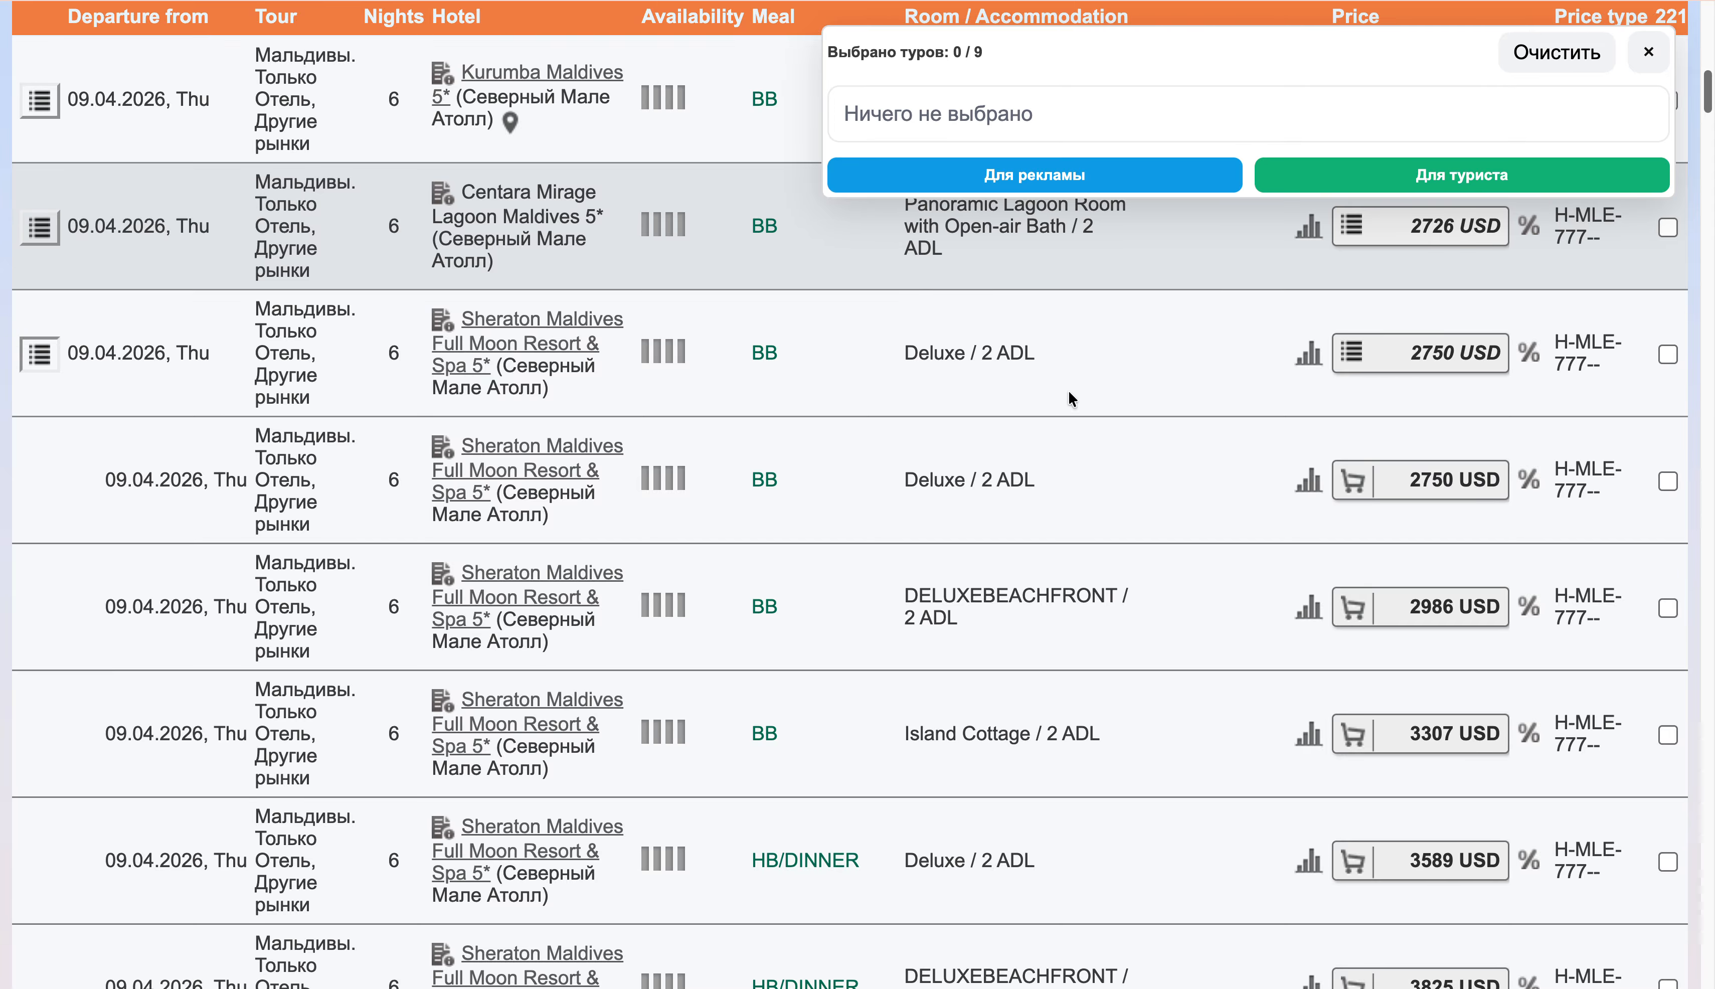
# Select the Sheraton Deluxe / 2 ADL offers for BB, HB, FB and all inclusive, priced 2750, 3589, 3943 and 4599 USD.
pyautogui.click(1668, 481)
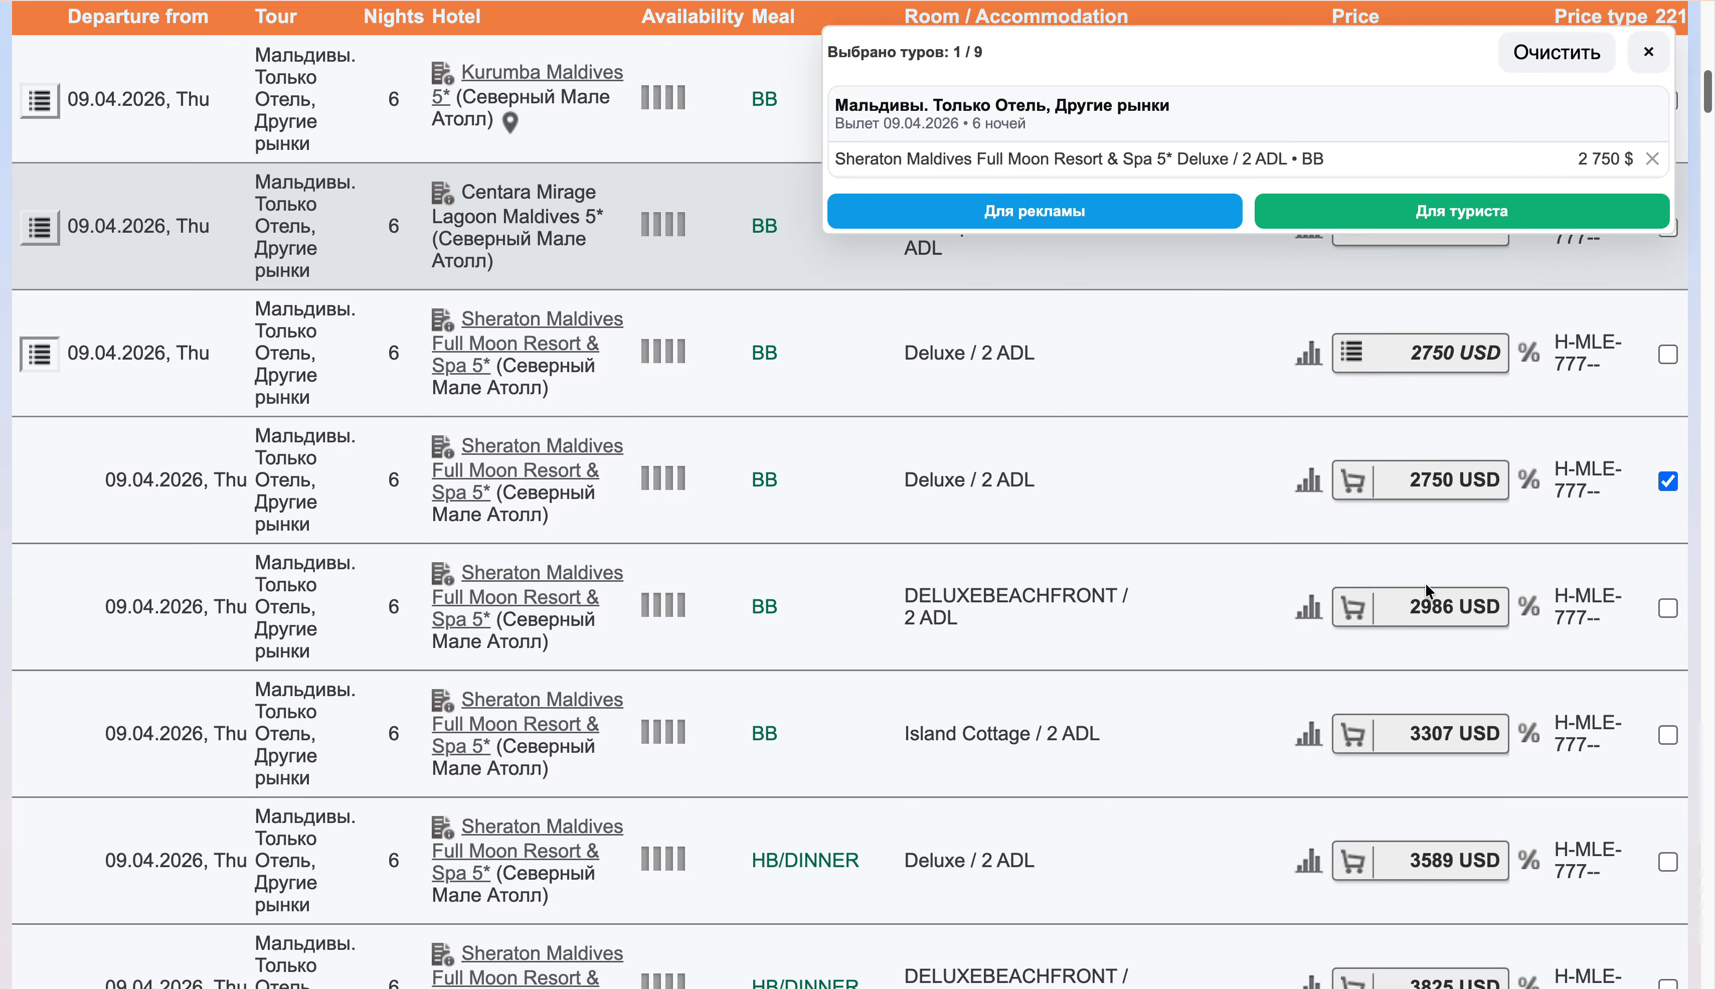
pyautogui.scroll(3, 953, 615)
pyautogui.scroll(-5, 952, 613)
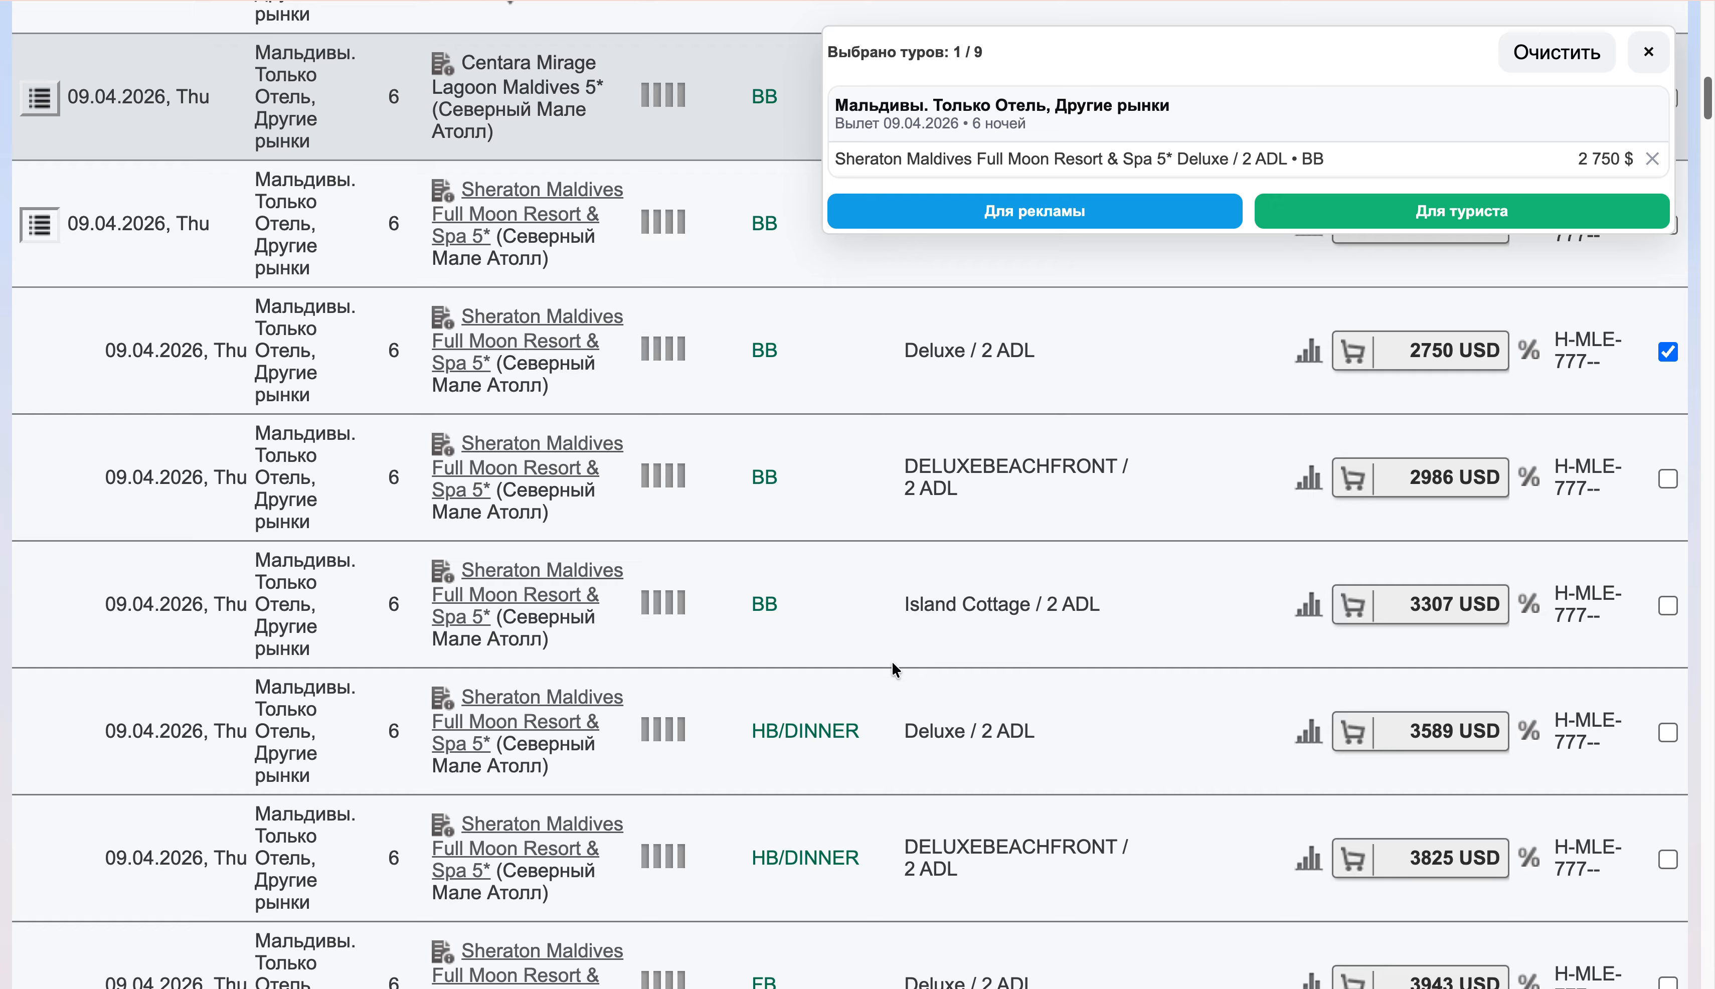
pyautogui.click(1665, 732)
pyautogui.scroll(-3, 985, 689)
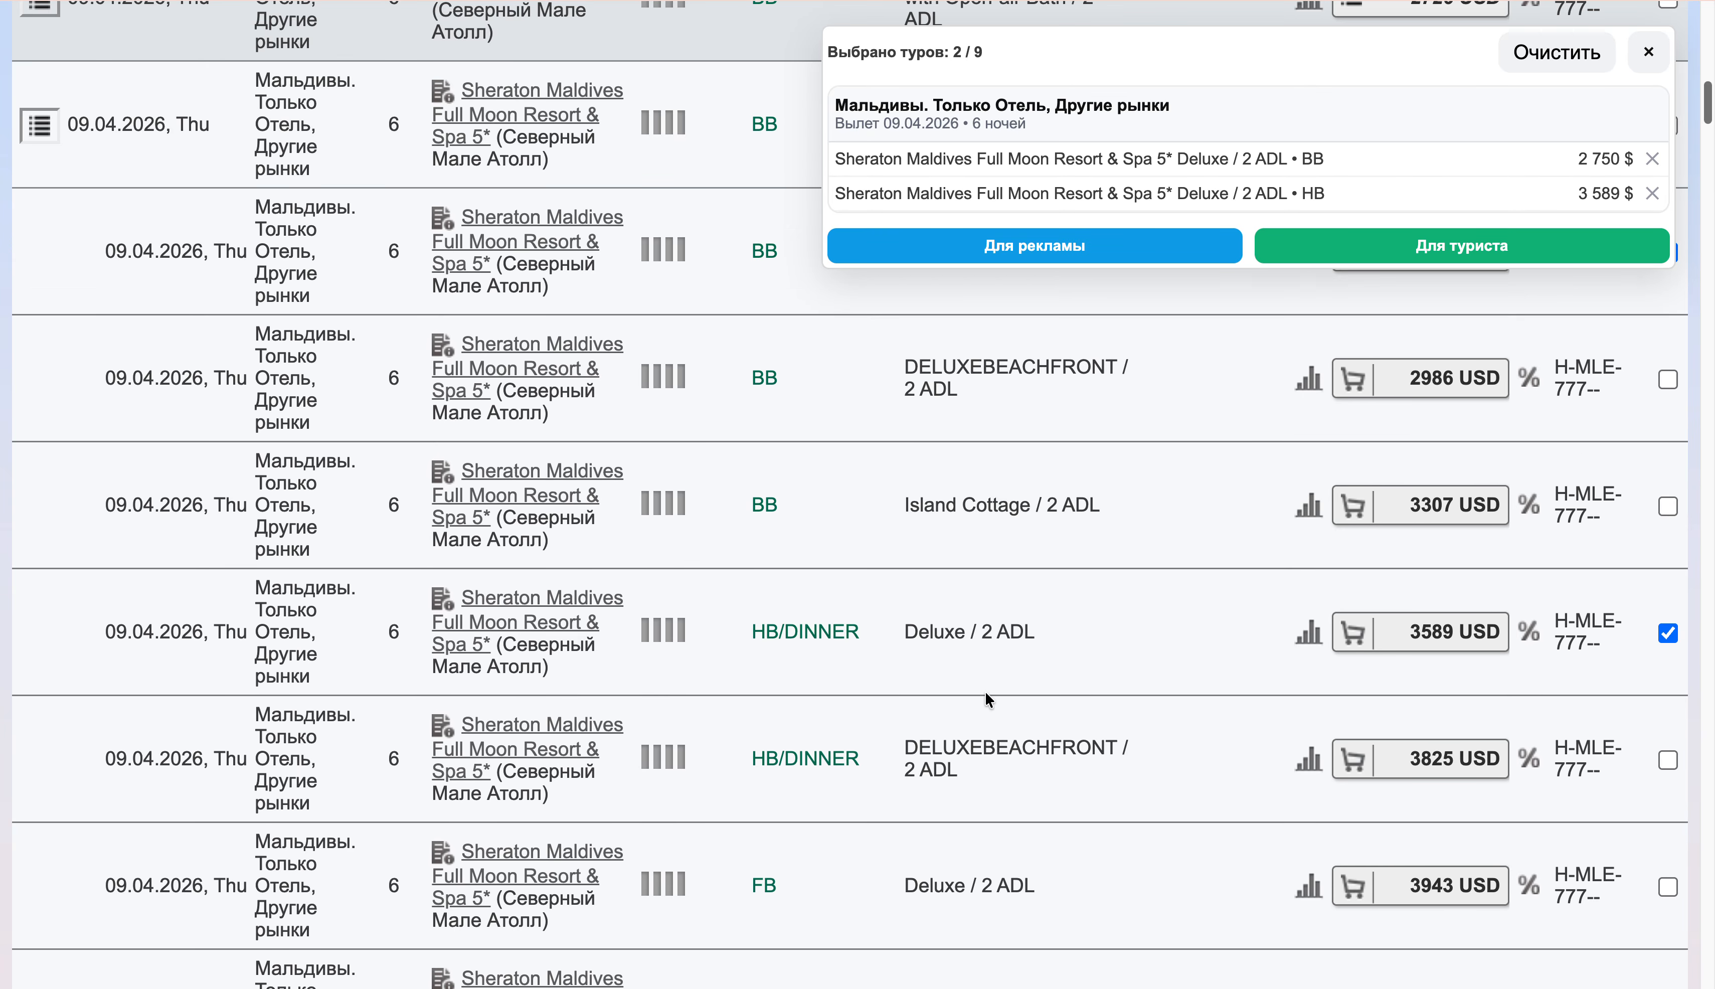
pyautogui.click(1668, 806)
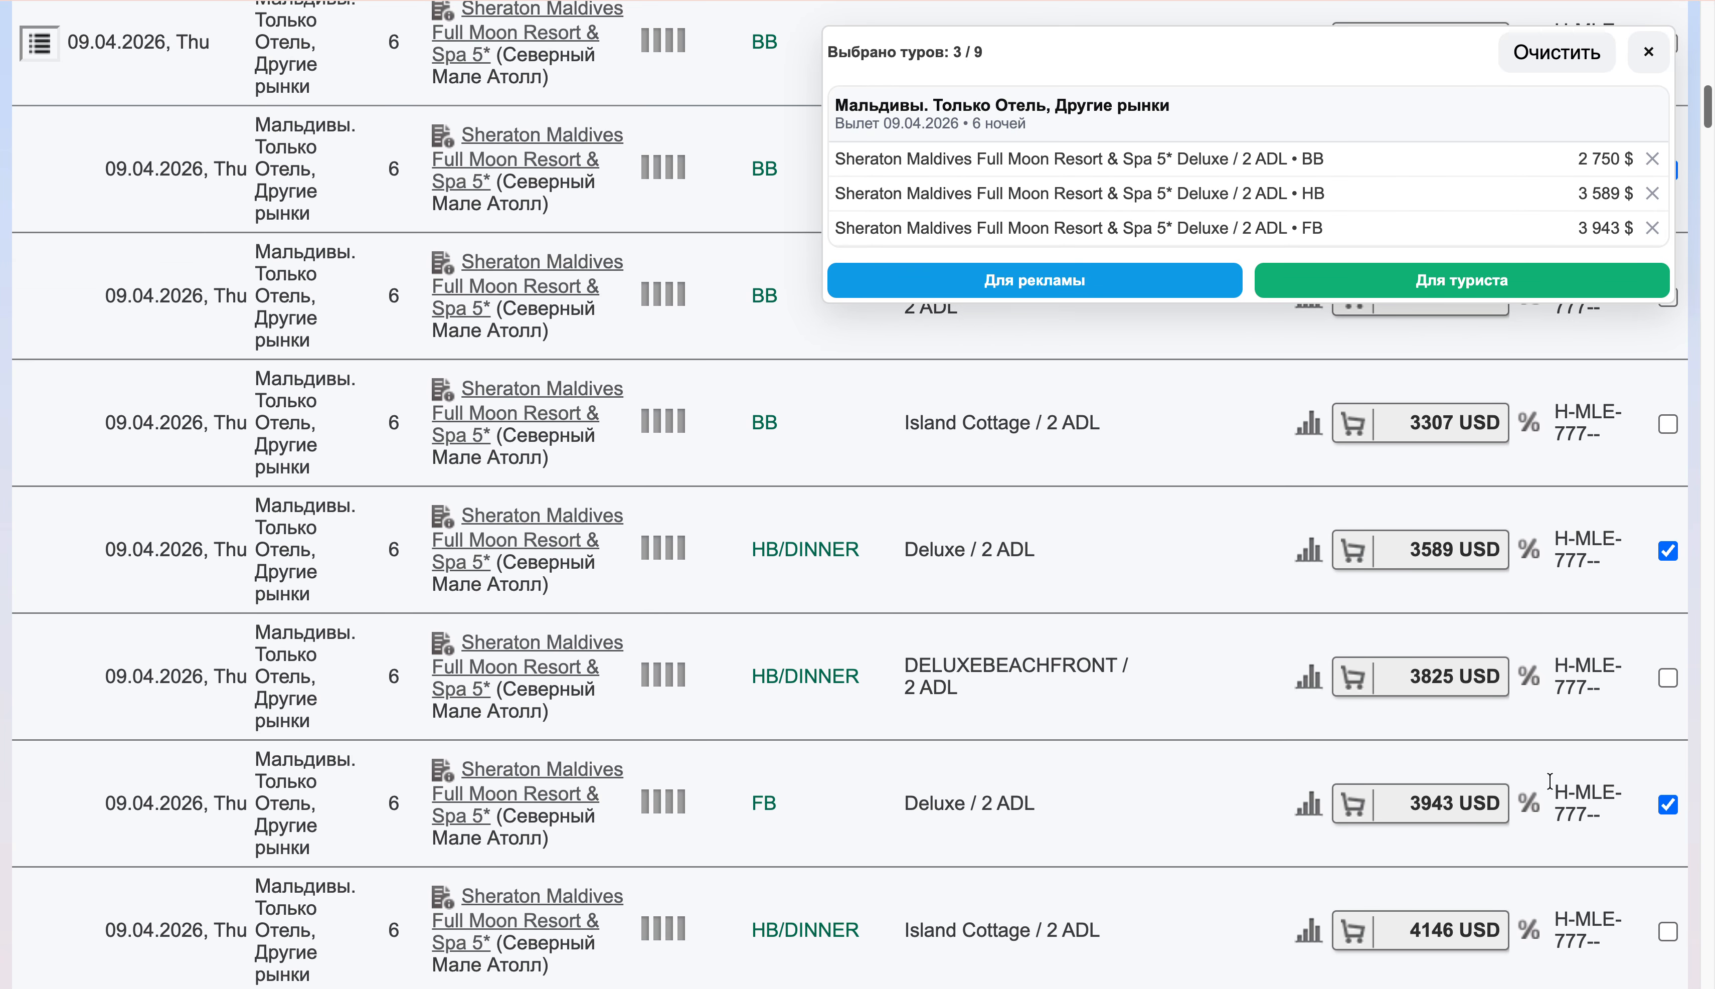
pyautogui.scroll(-3, 856, 682)
pyautogui.scroll(-12, 853, 680)
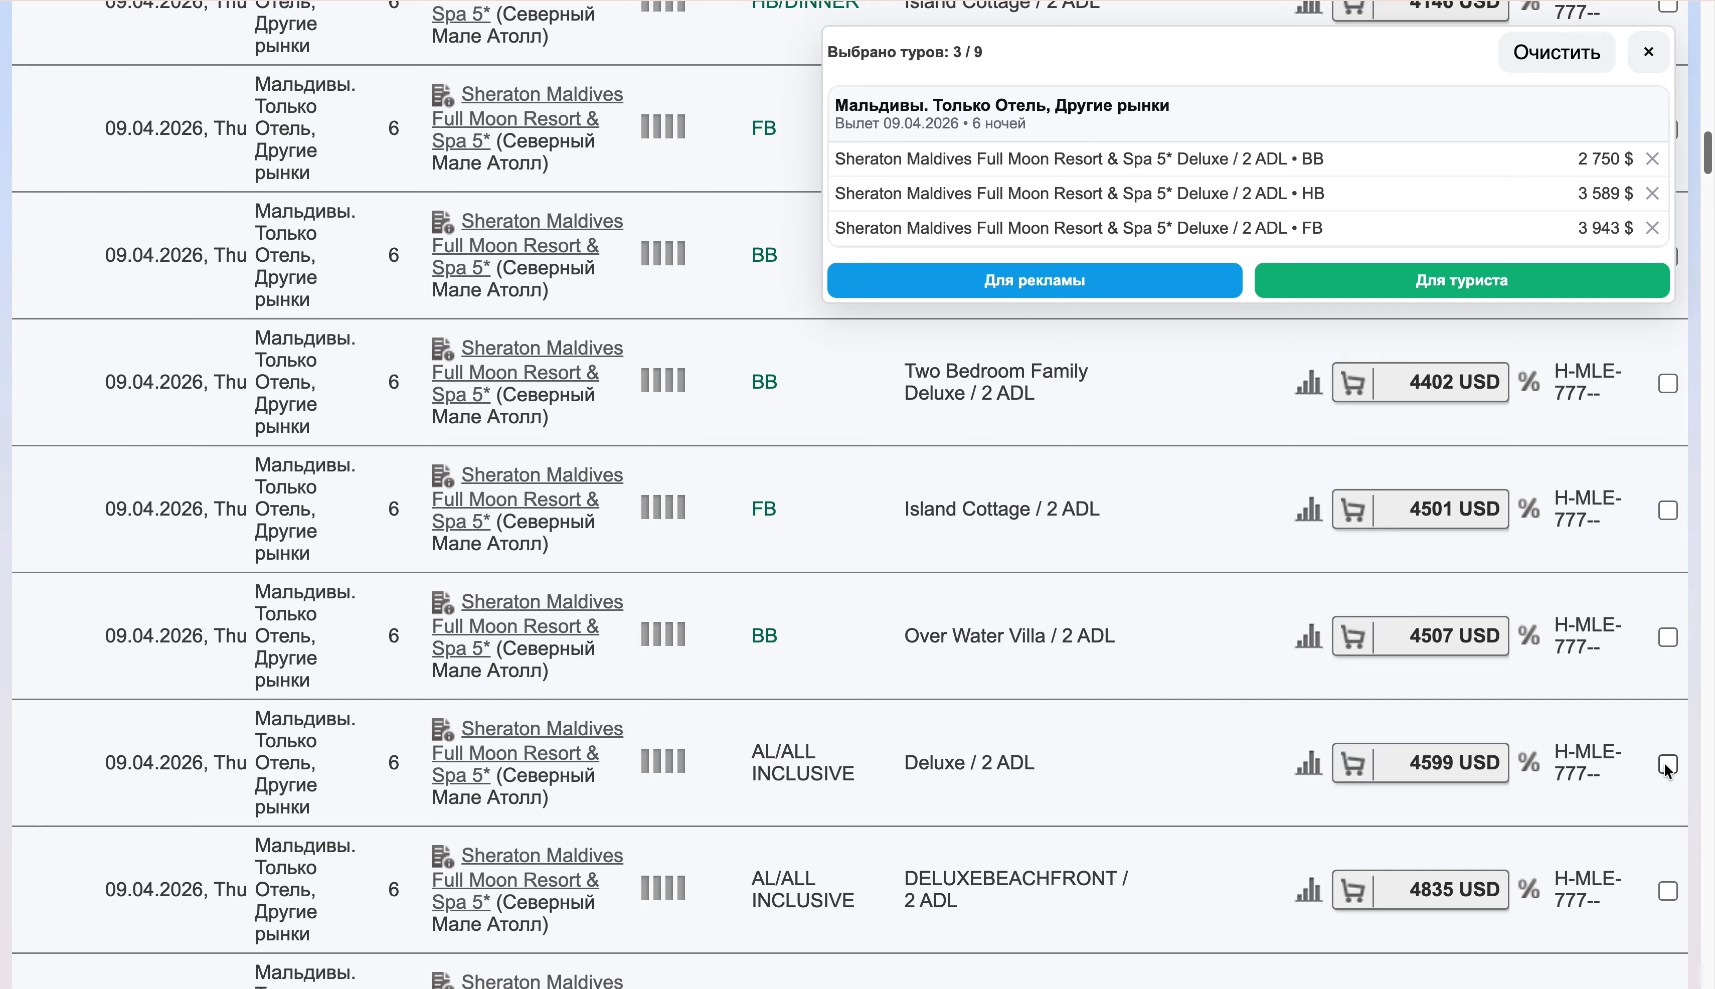
pyautogui.click(1667, 763)
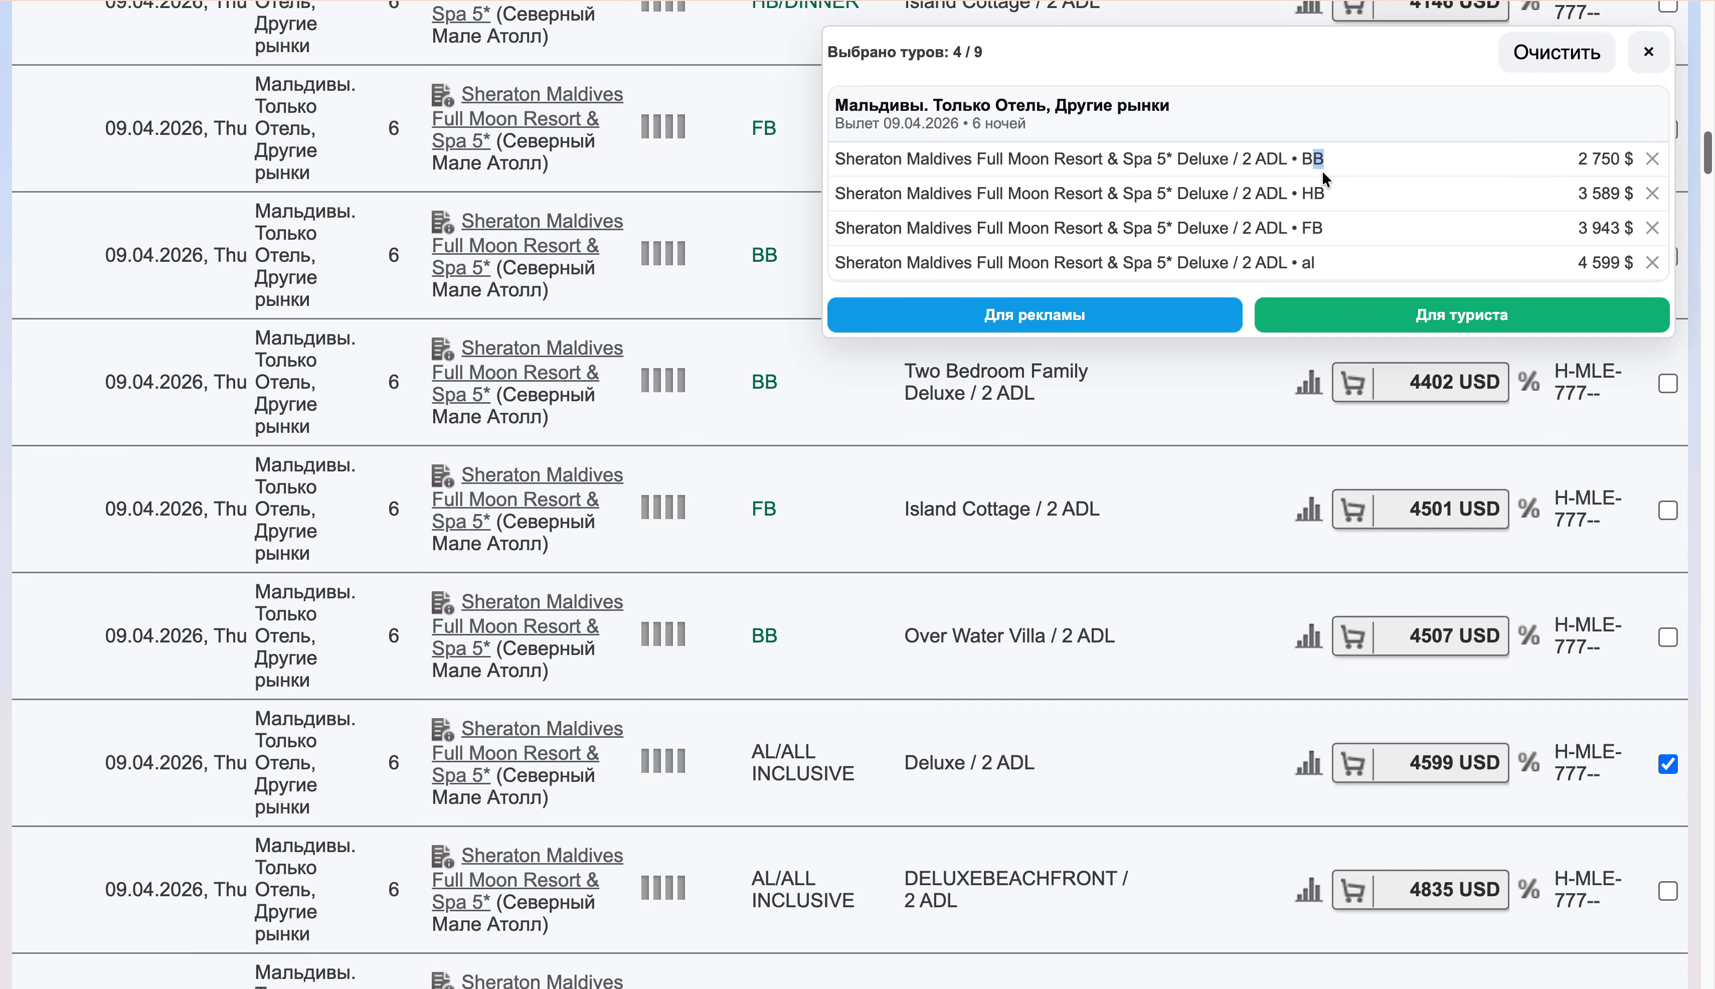
# Generate the tourist offer text from the selected tours, apply Шаблон 8 and review its meal and price lines.
pyautogui.moveTo(1322, 172); pyautogui.dragTo(1319, 231)
pyautogui.click(1437, 315)
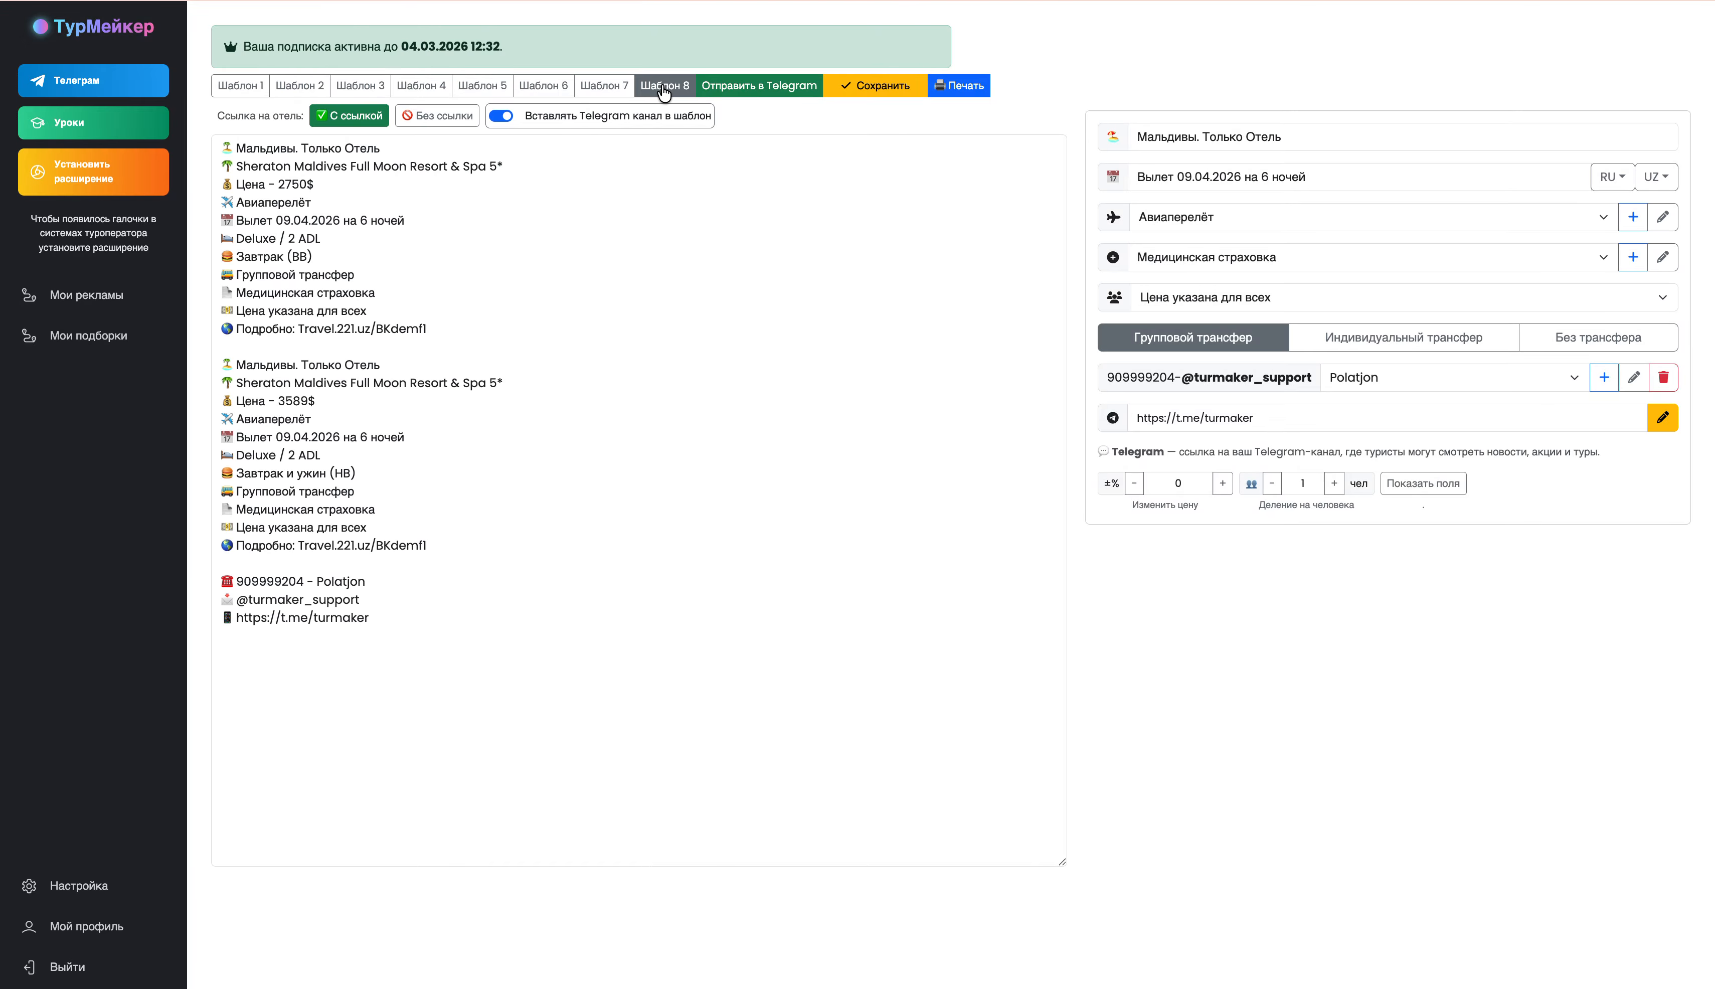
pyautogui.click(663, 86)
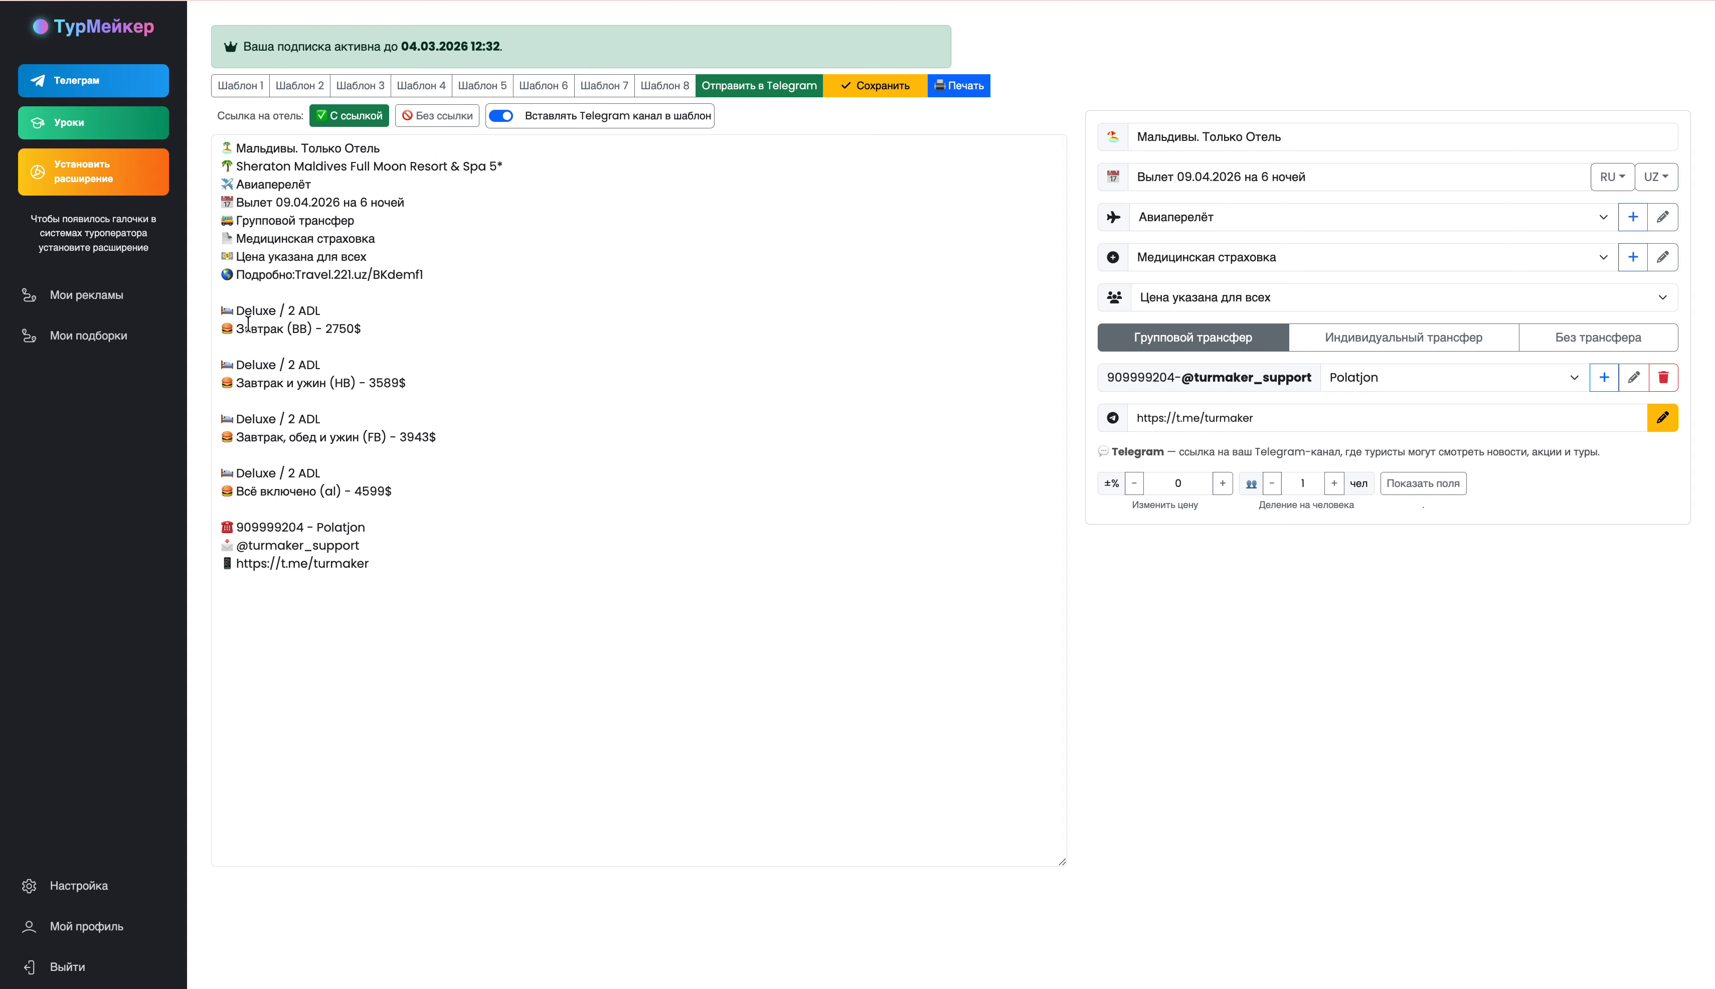
pyautogui.moveTo(248, 328); pyautogui.dragTo(359, 328)
pyautogui.moveTo(274, 382); pyautogui.dragTo(367, 382)
pyautogui.moveTo(251, 436); pyautogui.dragTo(383, 437)
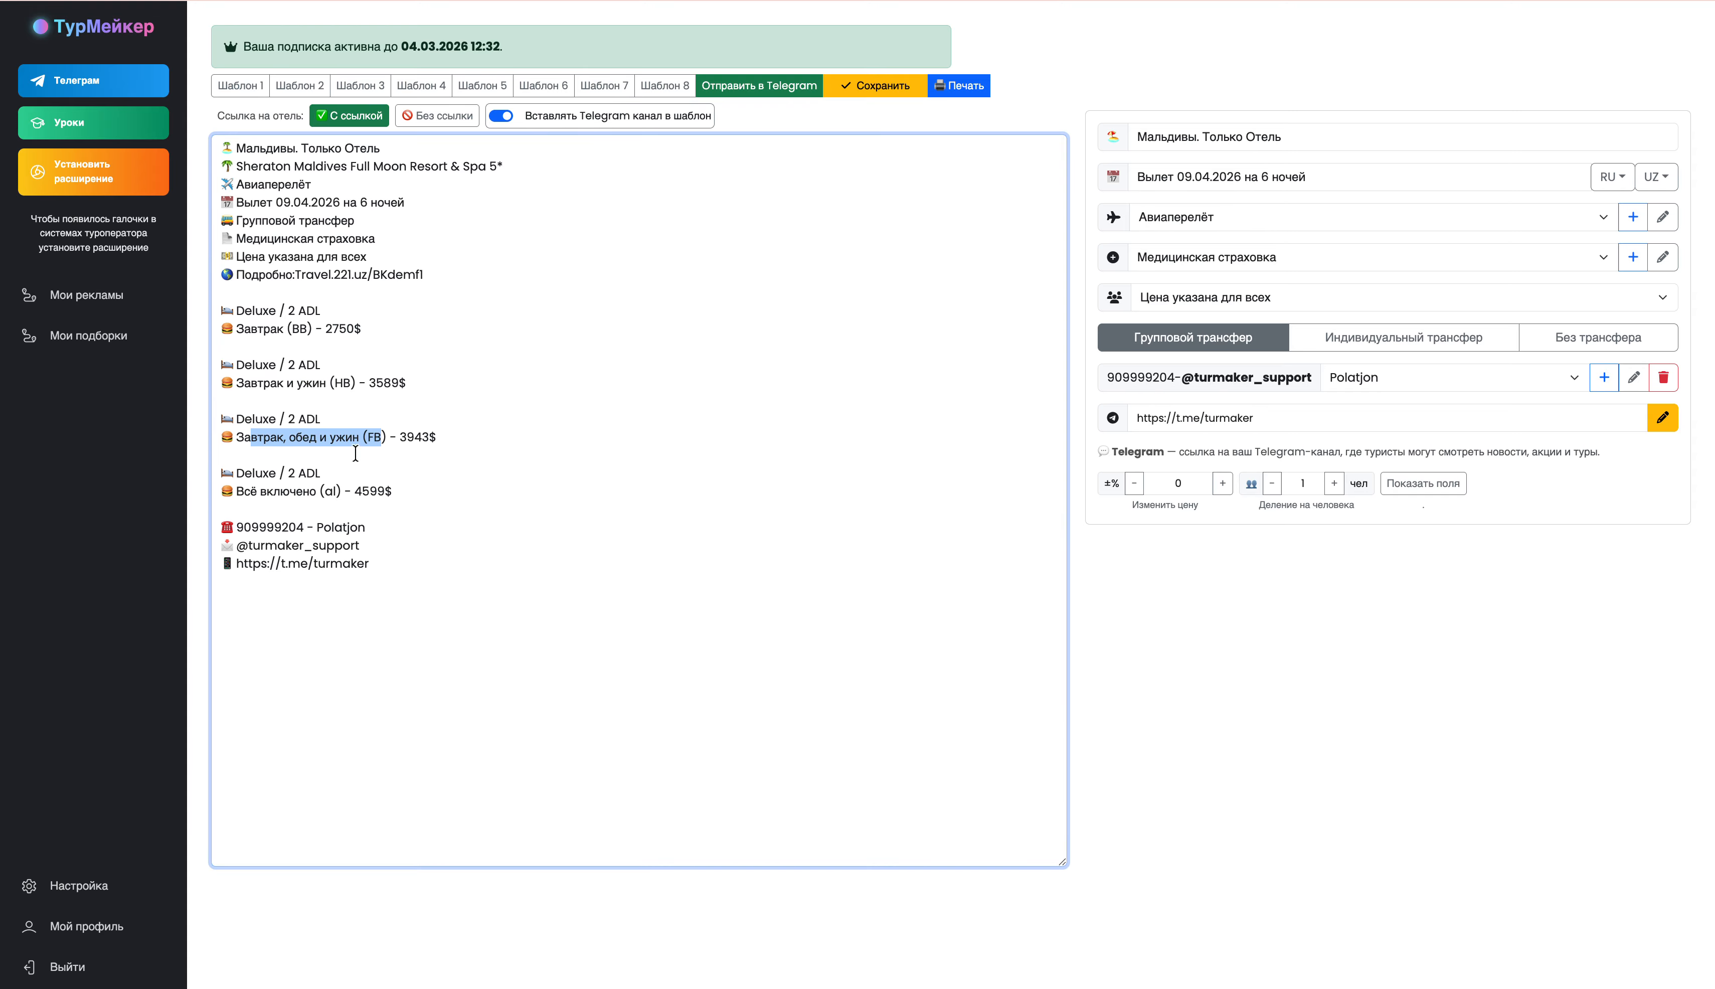
pyautogui.moveTo(274, 491); pyautogui.dragTo(317, 491)
# Set the offer's price note to "Цена указана на 2 человека" and check the text.
pyautogui.click(1287, 298)
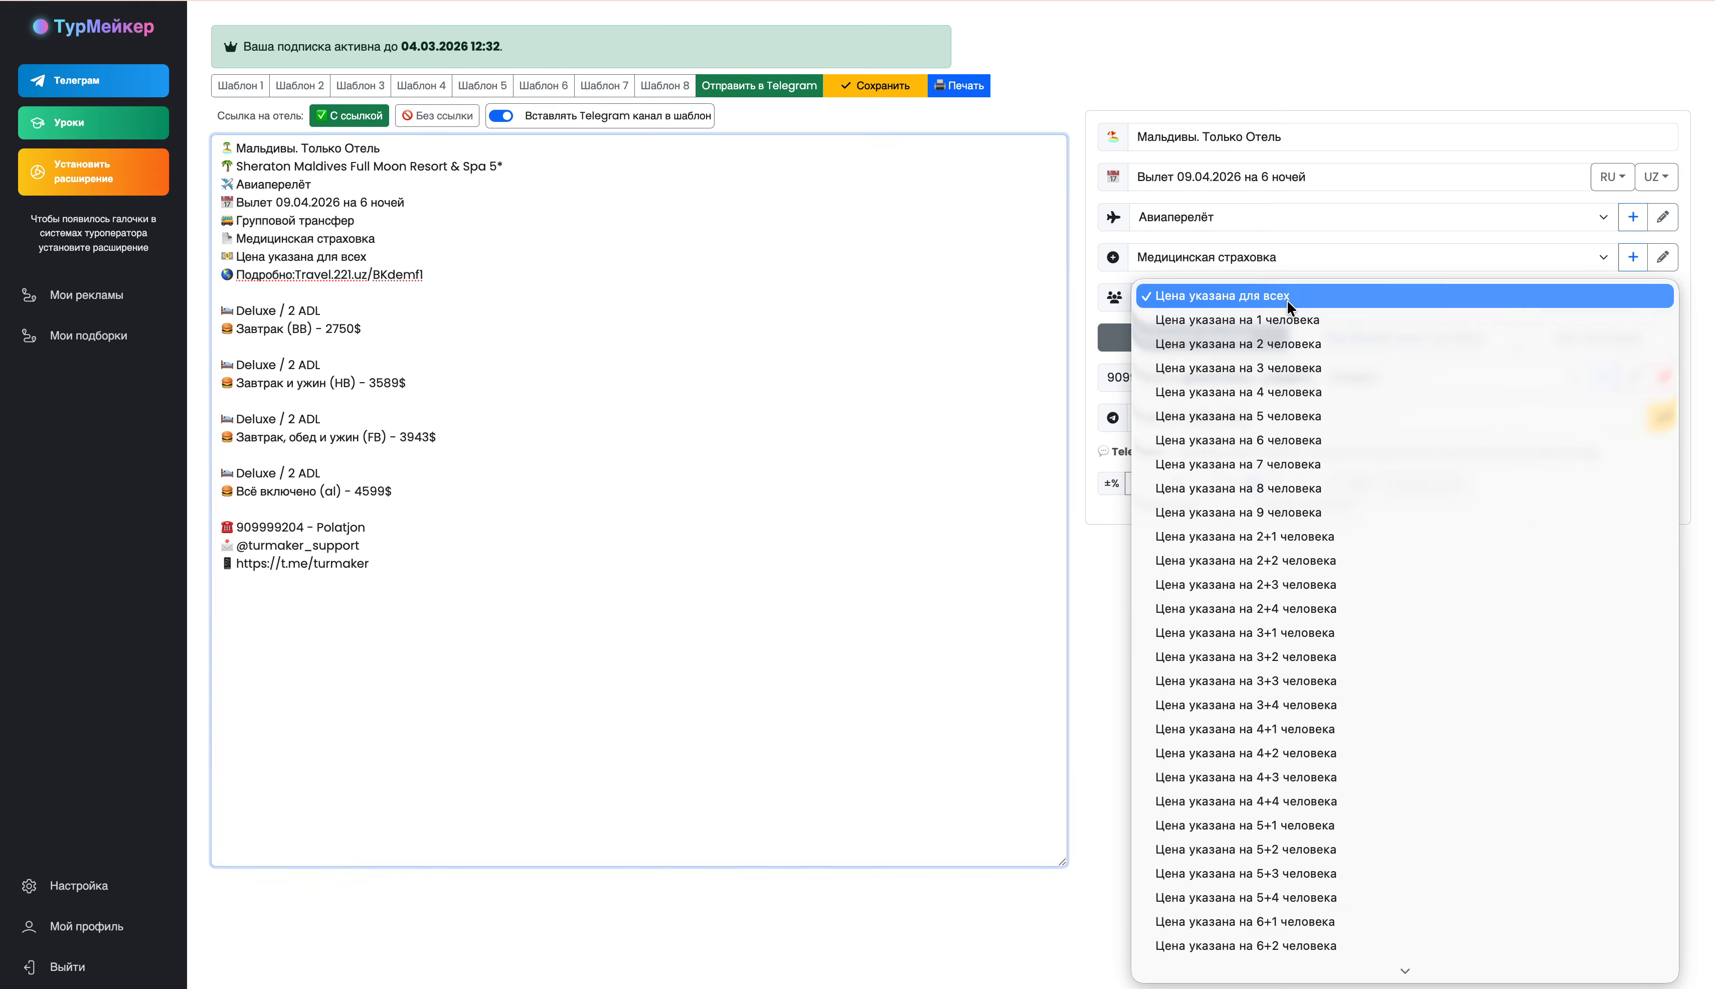
pyautogui.click(1253, 344)
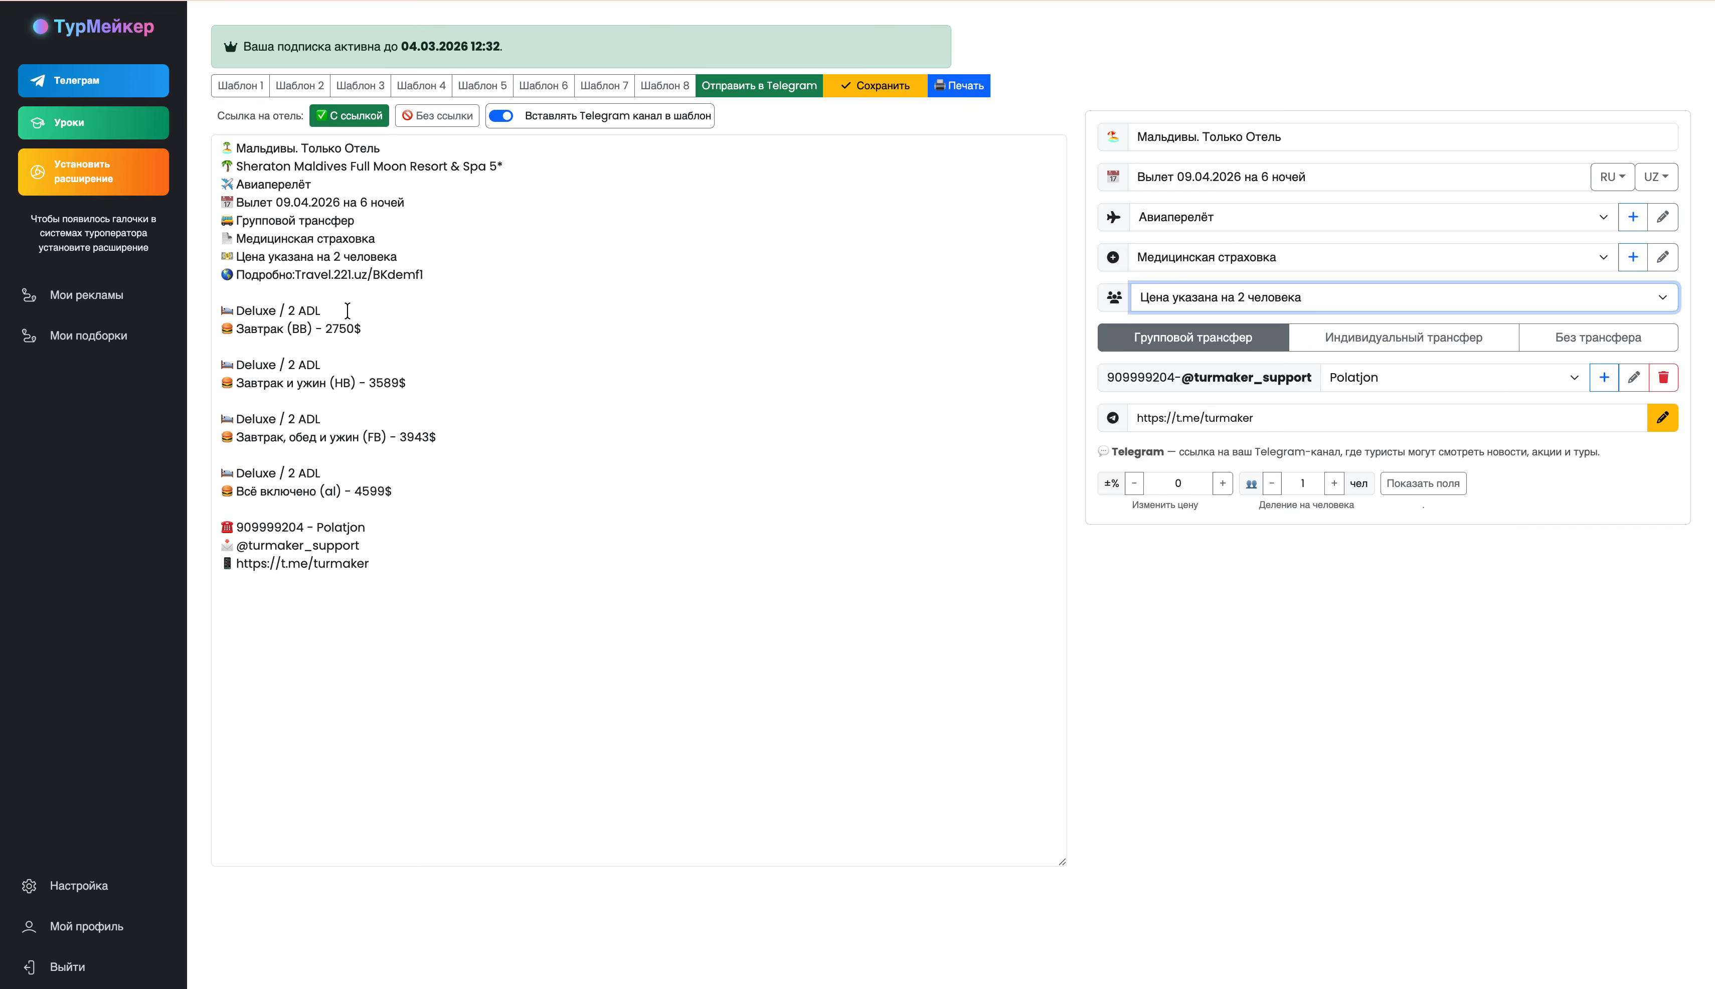
pyautogui.moveTo(402, 491); pyautogui.dragTo(218, 318)
pyautogui.click(275, 329)
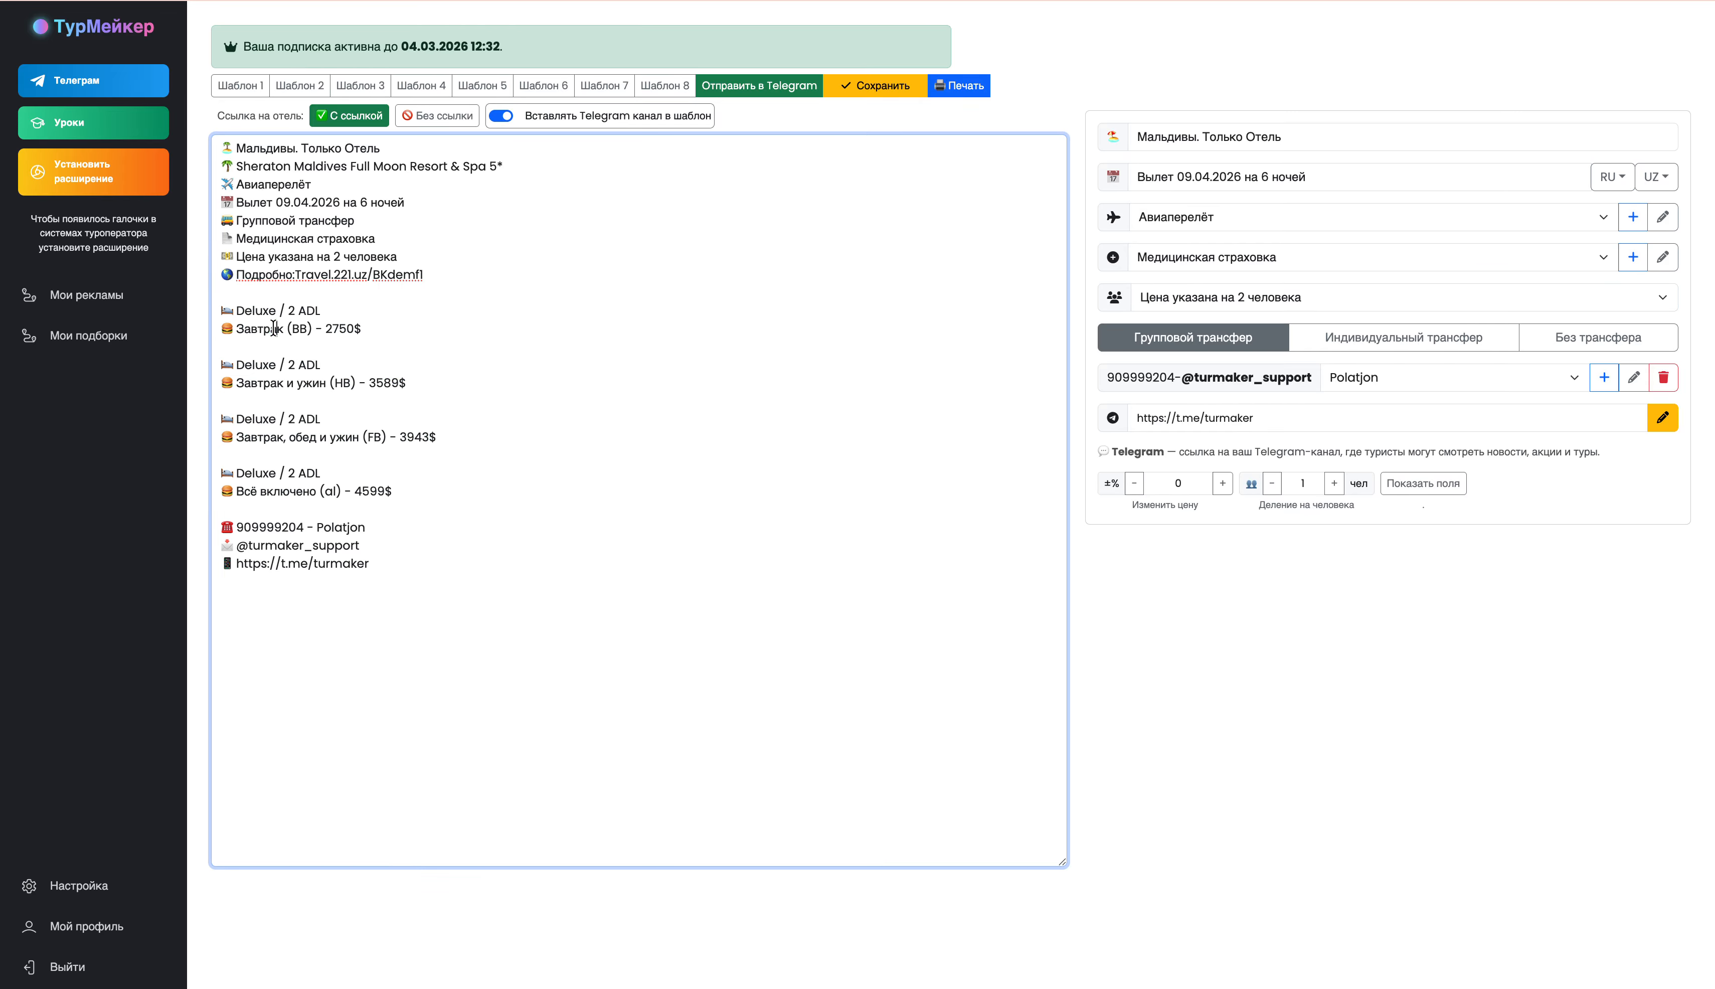
# Send the offer text to Telegram, post it in the channel and review the published room options.
pyautogui.click(809, 87)
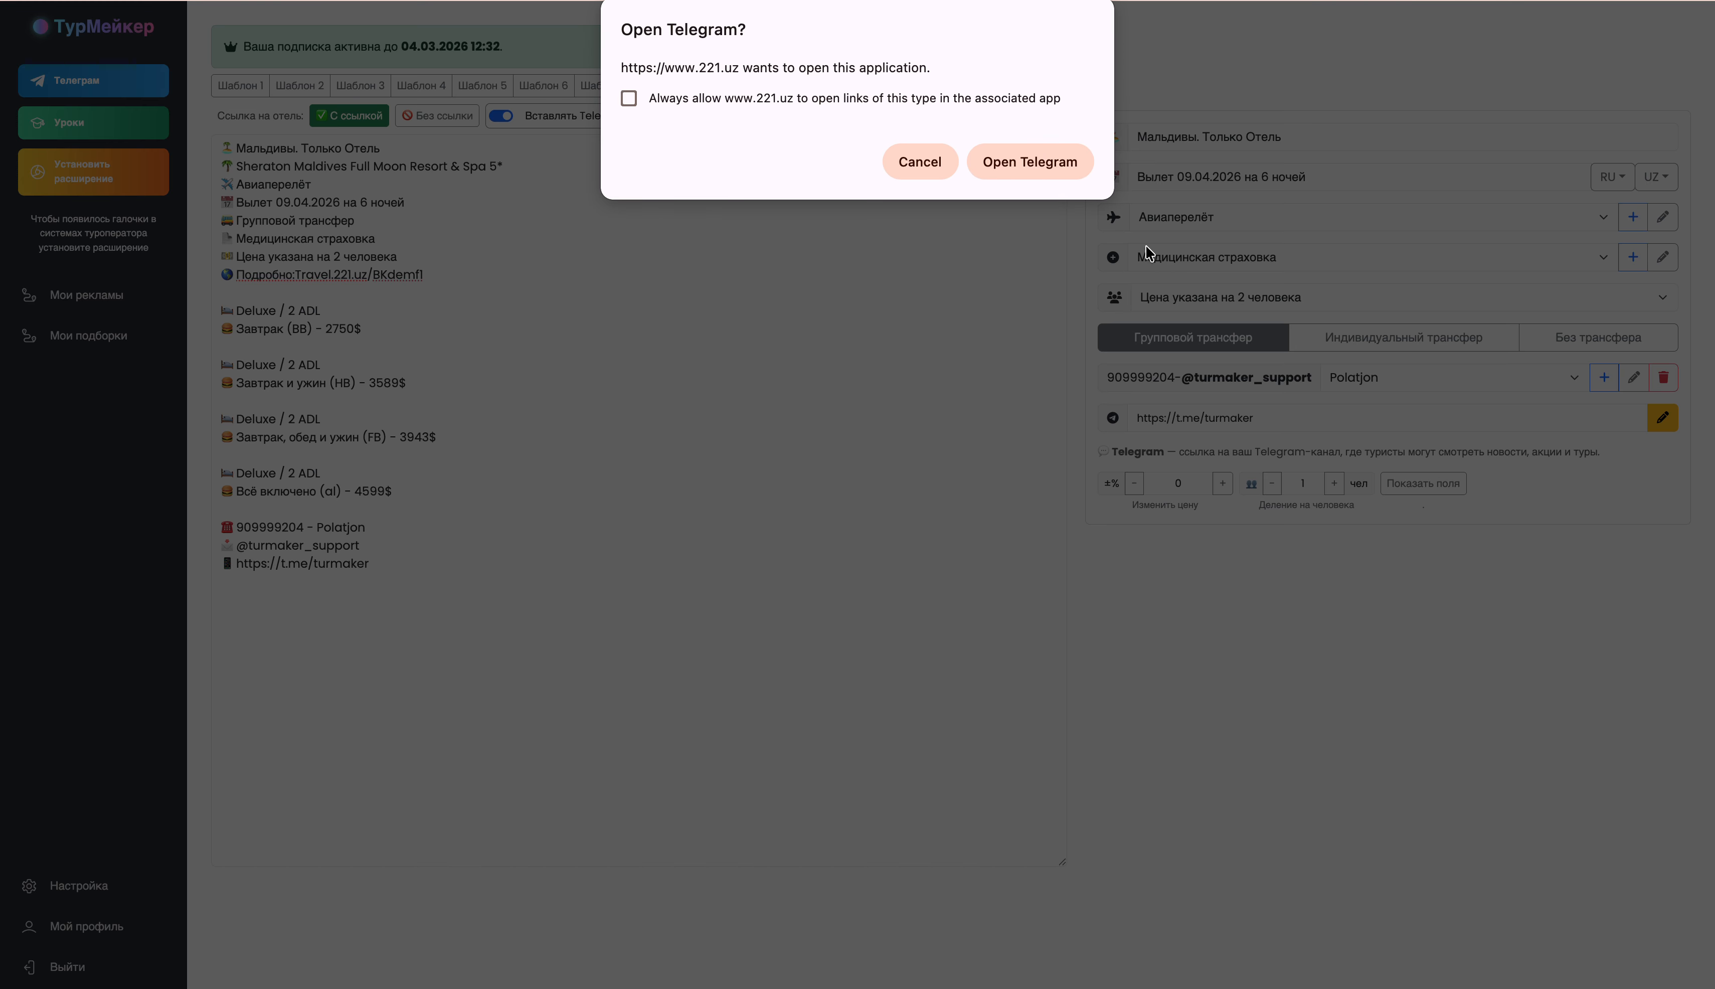
pyautogui.click(1051, 167)
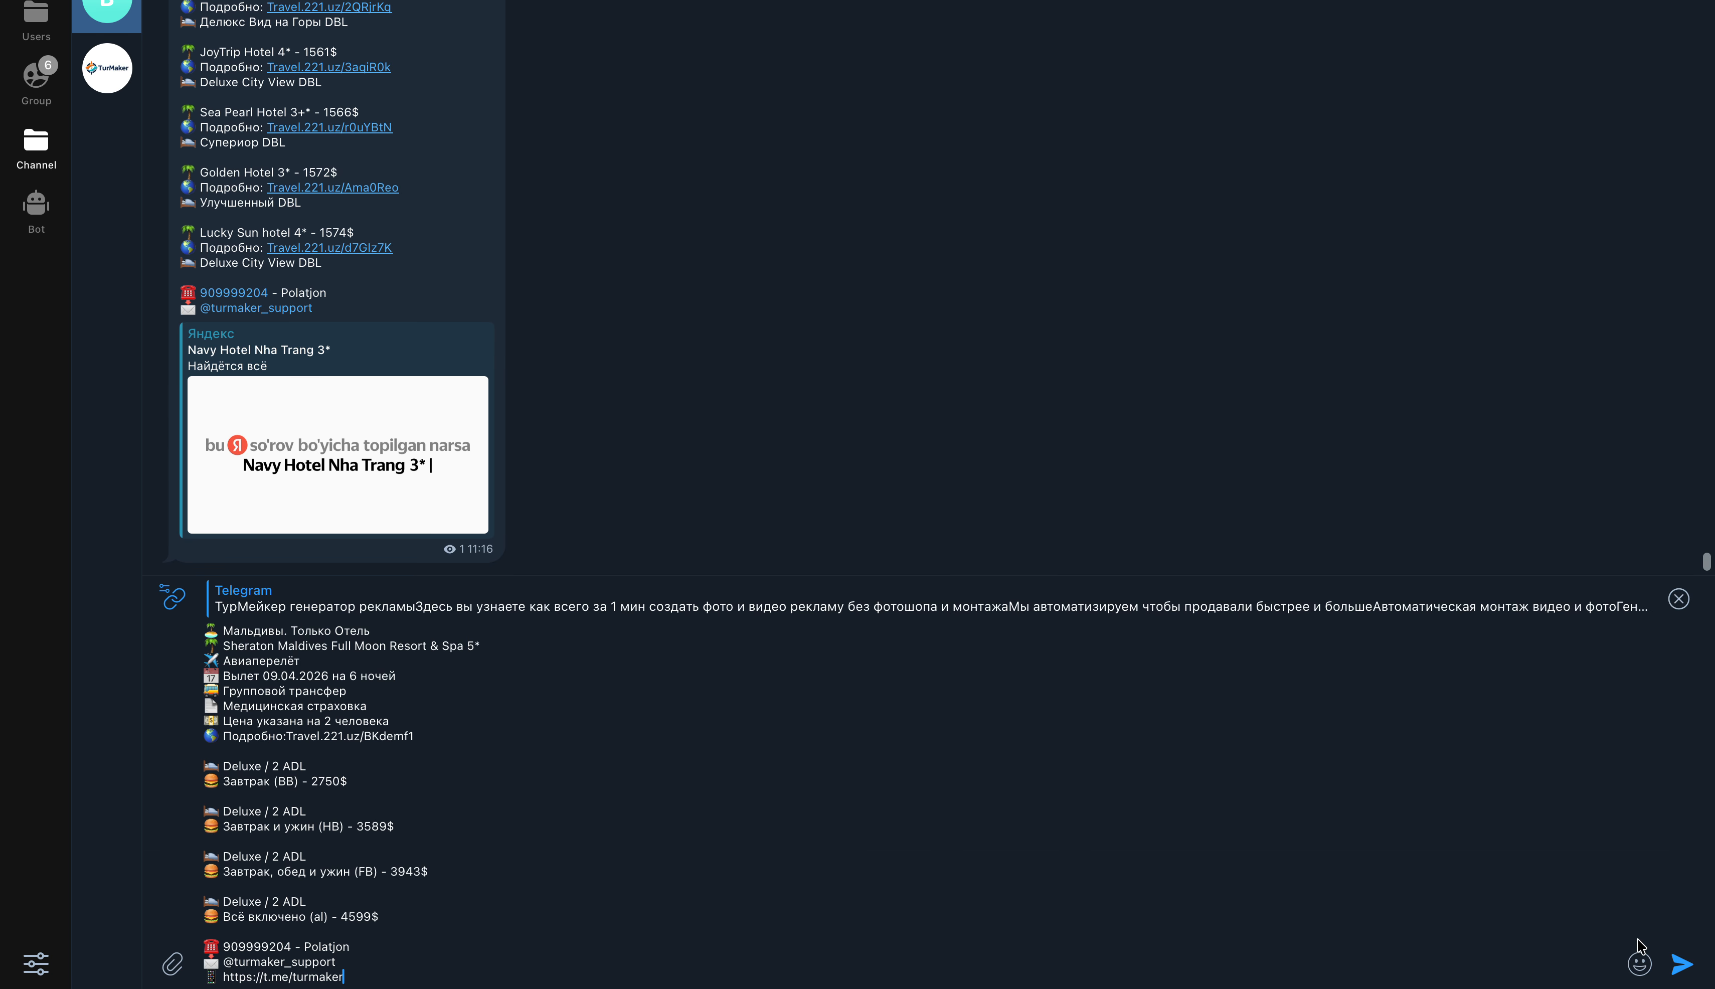
pyautogui.press('Return')
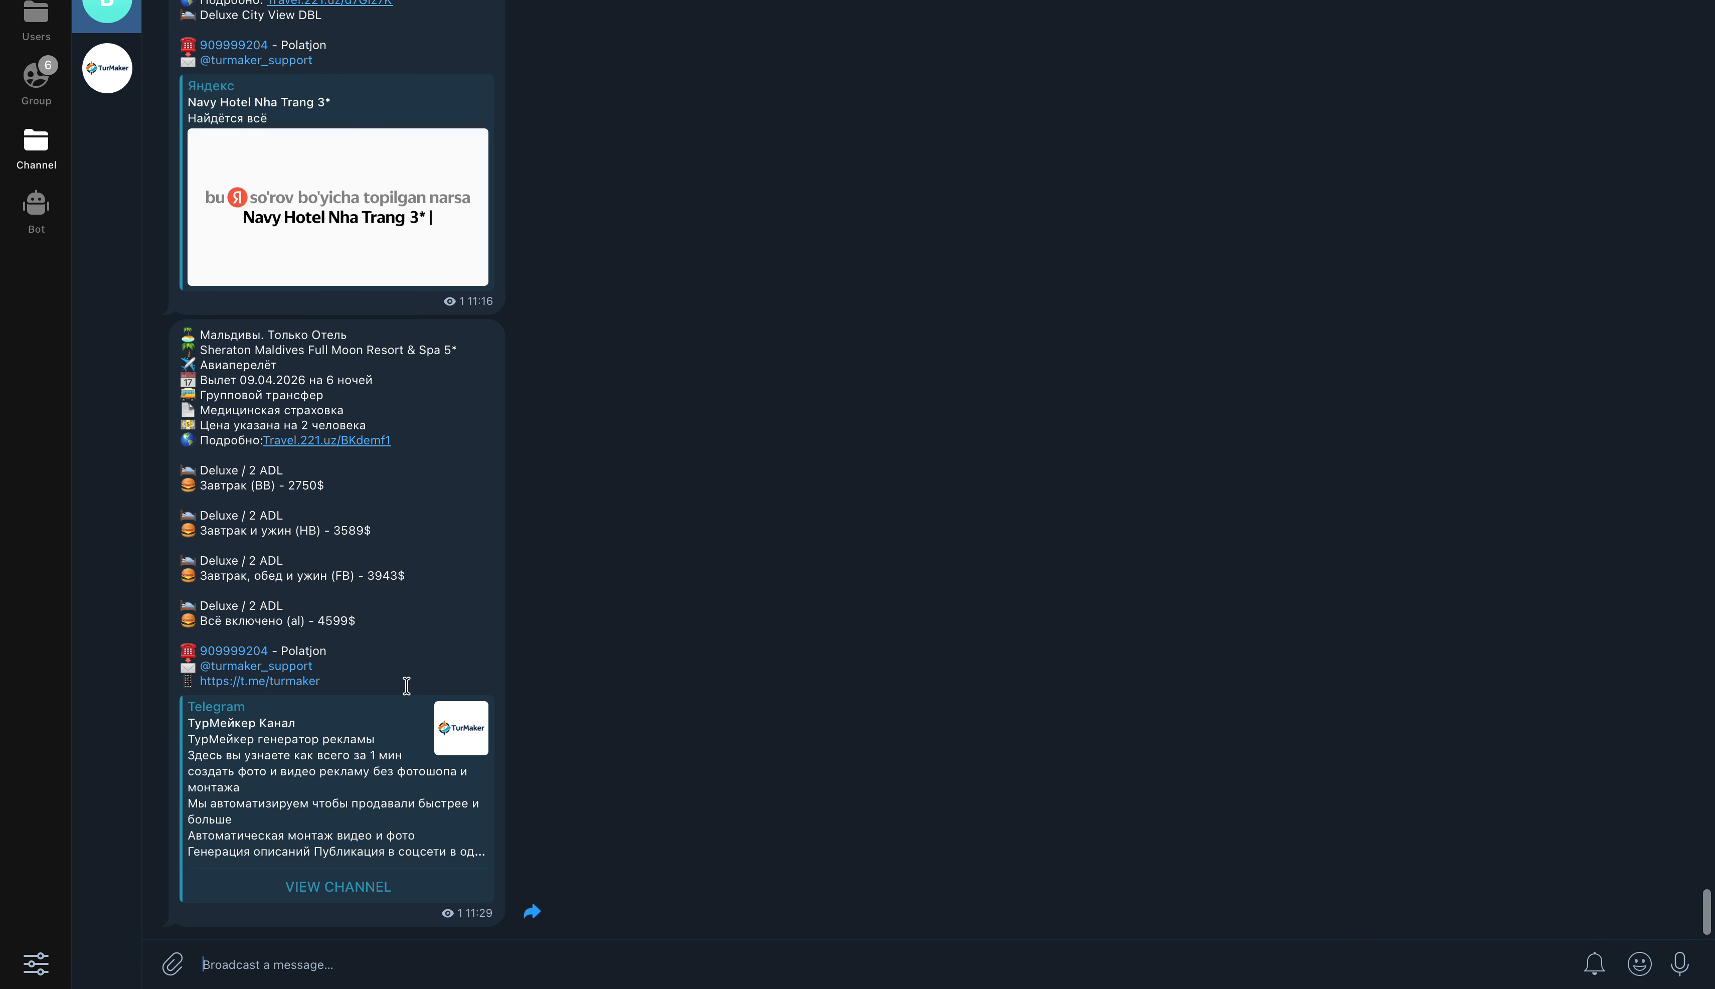
pyautogui.moveTo(207, 470); pyautogui.dragTo(341, 620)
# Switch back to the tour search page, clear all selected tours and close the selection list.
pyautogui.hotkey('ctrl', 'Right')
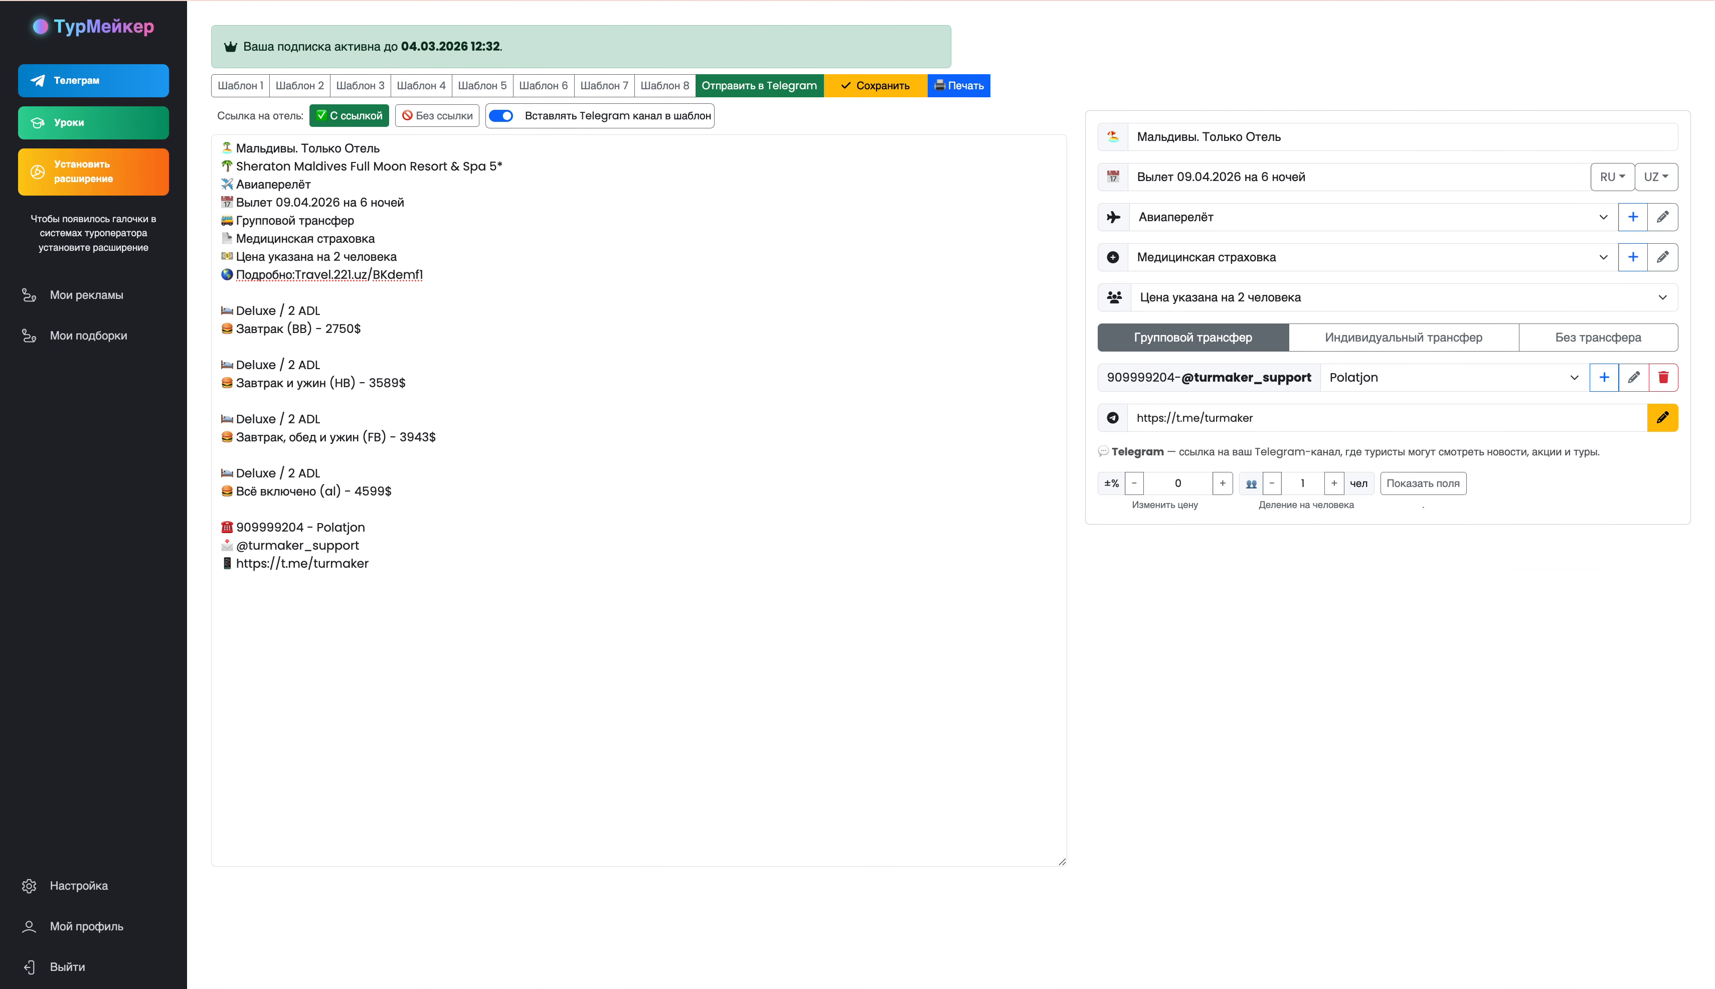
pyautogui.click(970, 2)
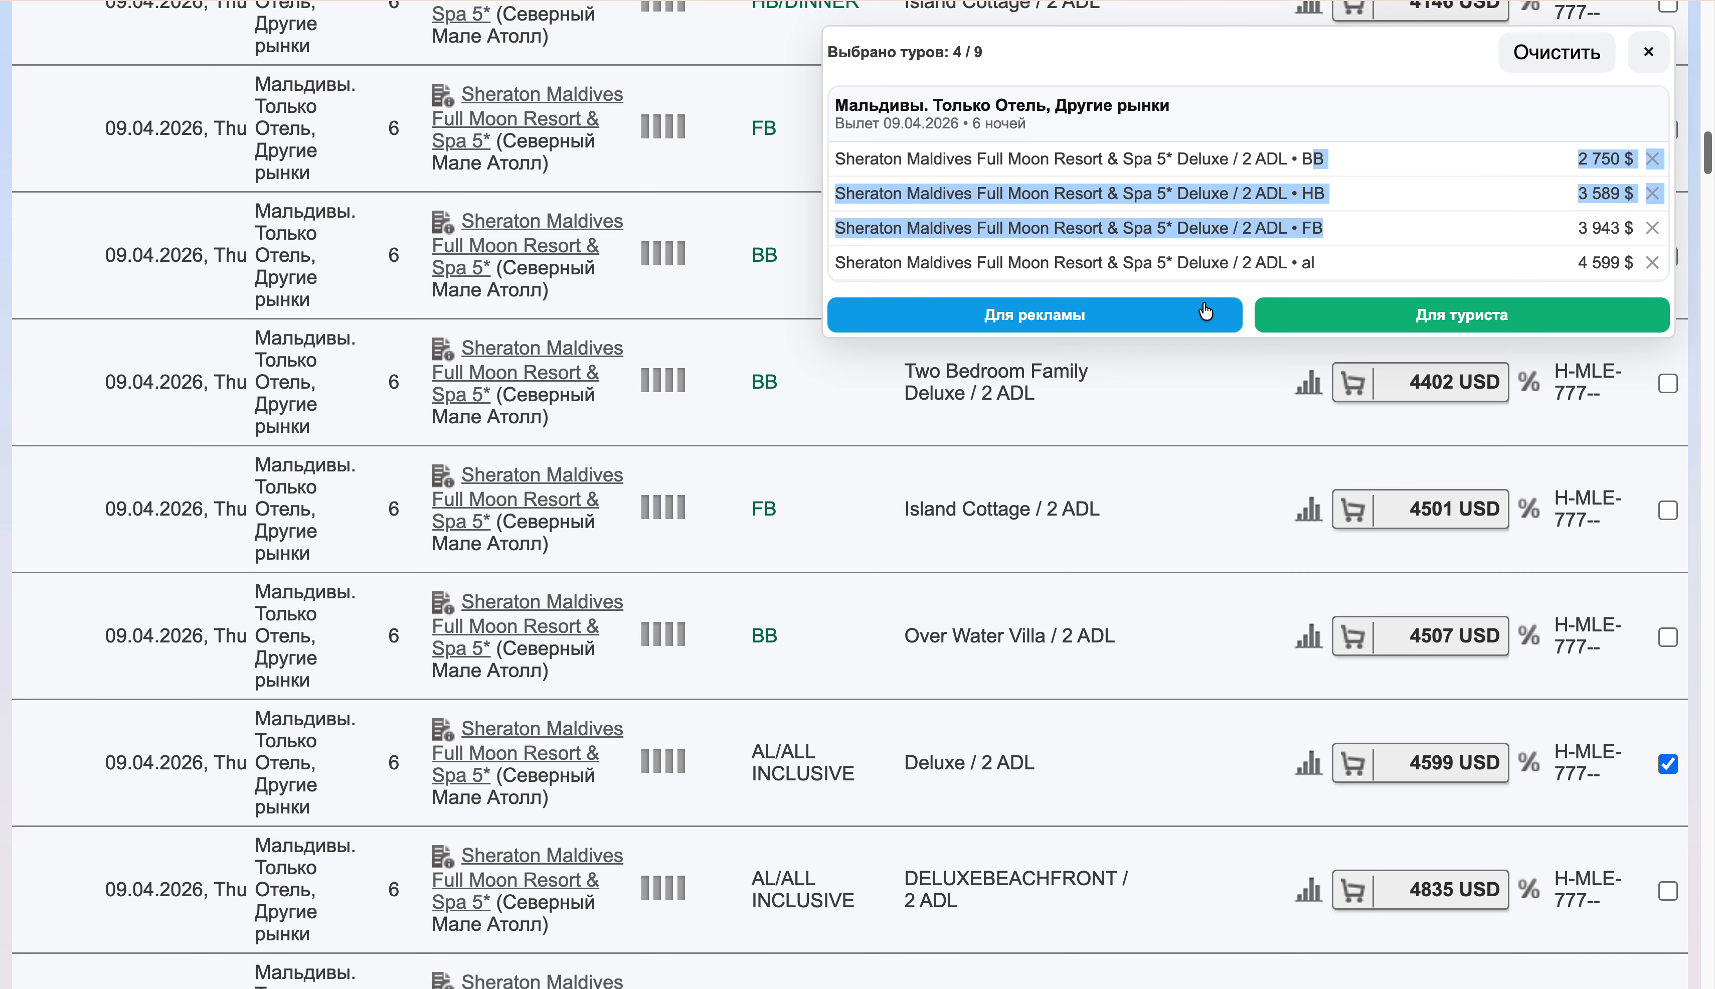
pyautogui.click(1584, 60)
pyautogui.click(1649, 53)
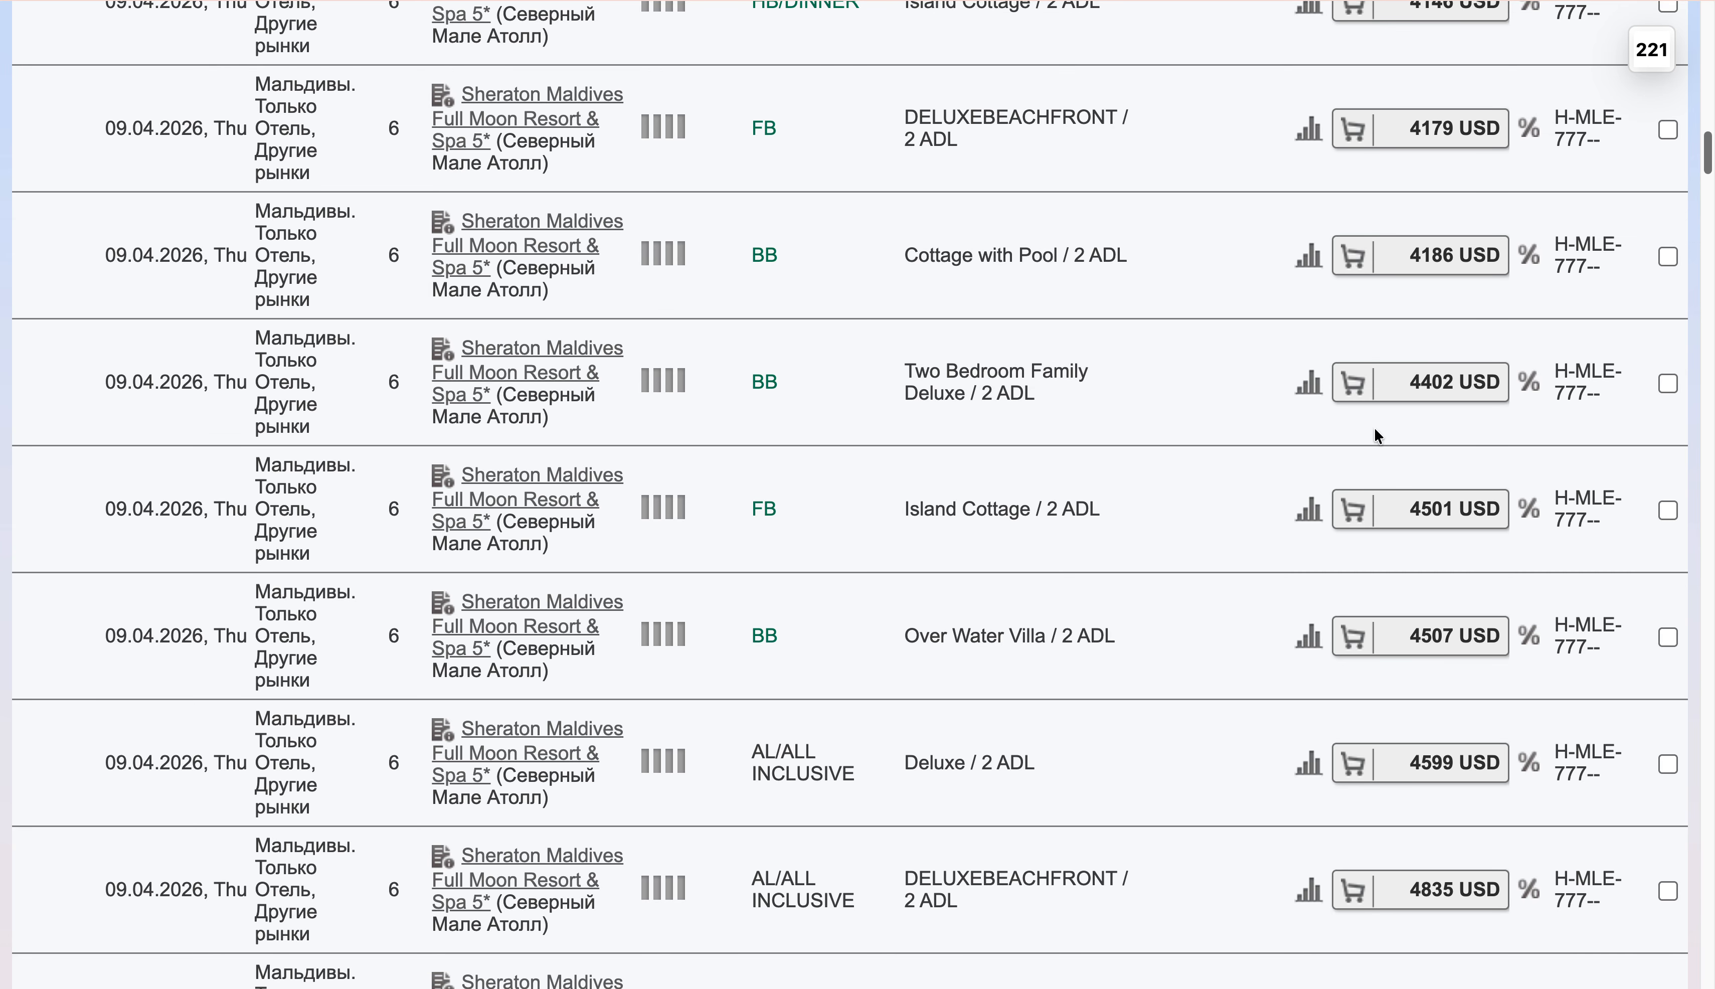
# Add one child aged 4 to the hotel search criteria.
pyautogui.scroll(10, 1373, 427)
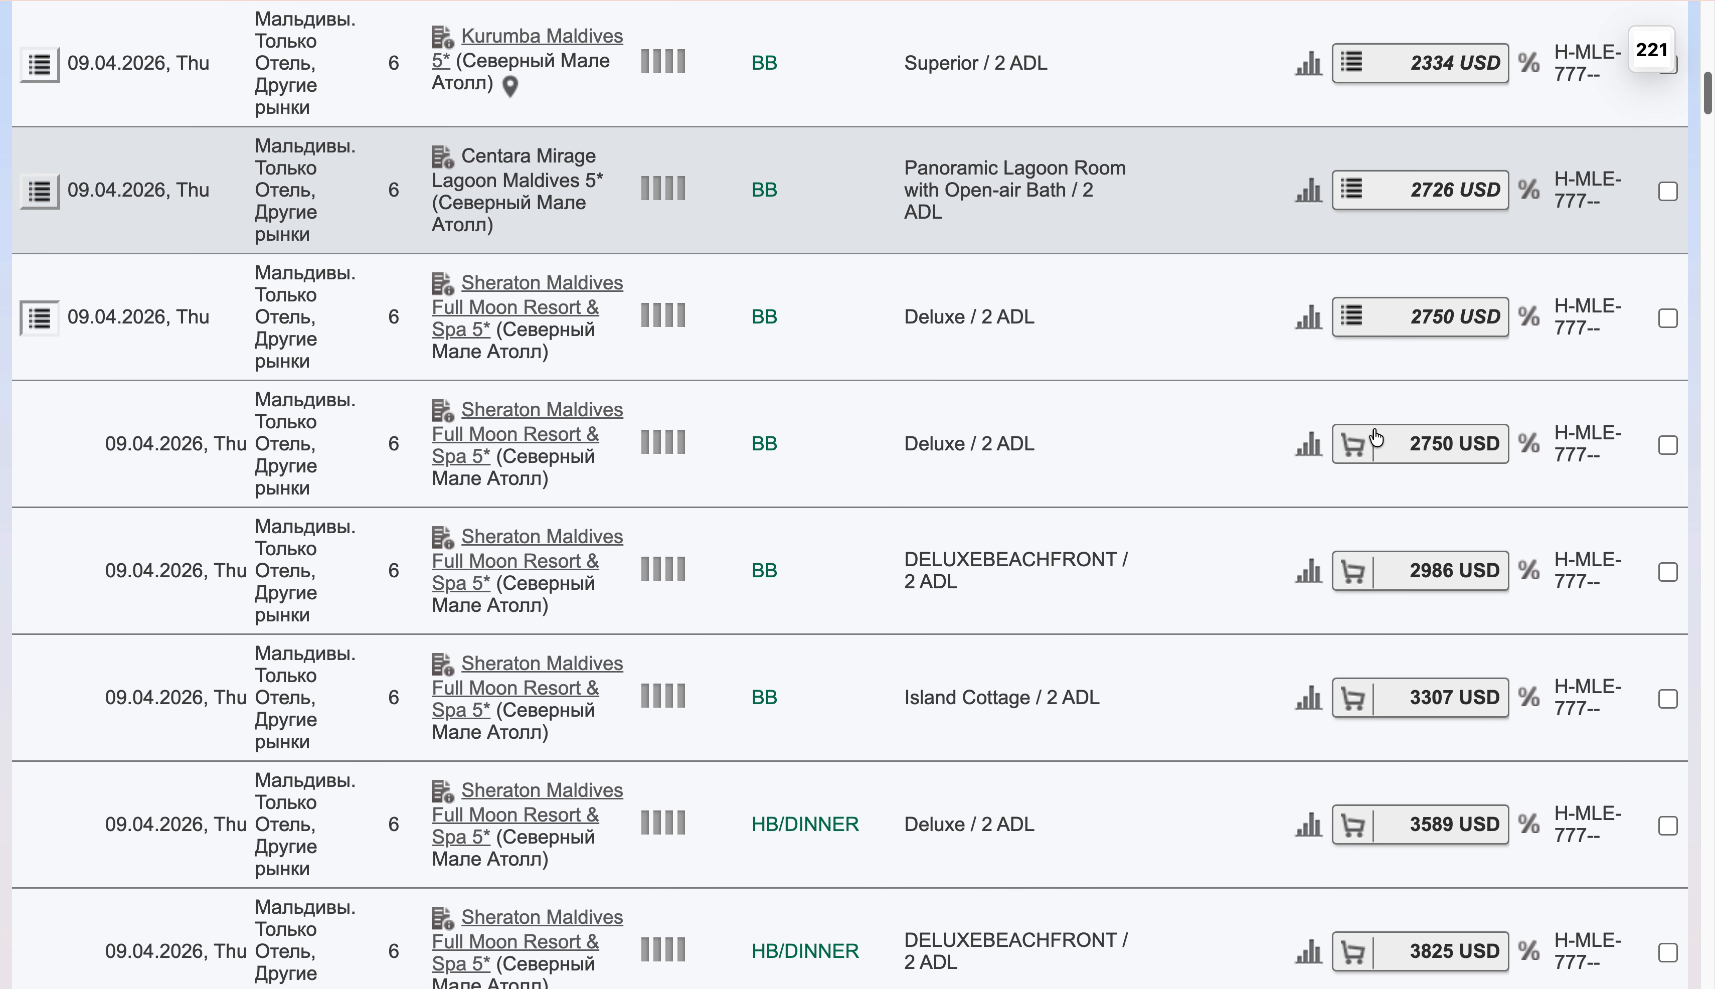
pyautogui.scroll(-12, 1373, 430)
pyautogui.scroll(20, 1373, 429)
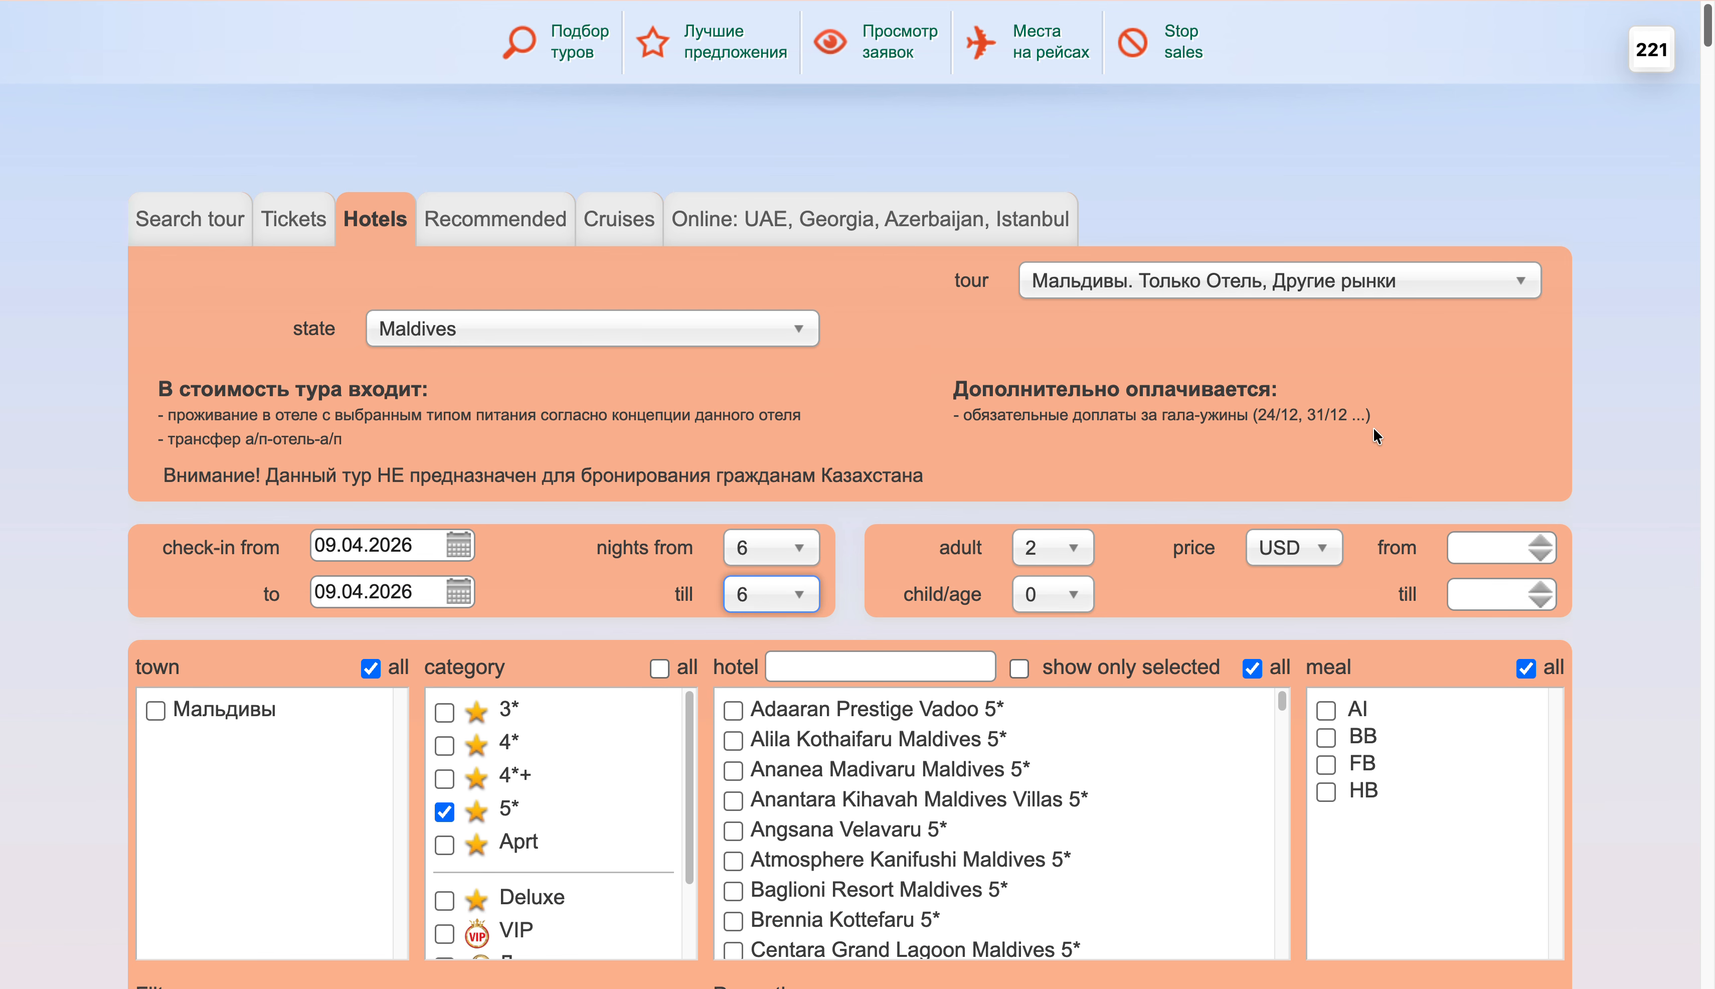
pyautogui.click(1063, 607)
pyautogui.click(1053, 643)
pyautogui.click(1053, 607)
pyautogui.click(1034, 668)
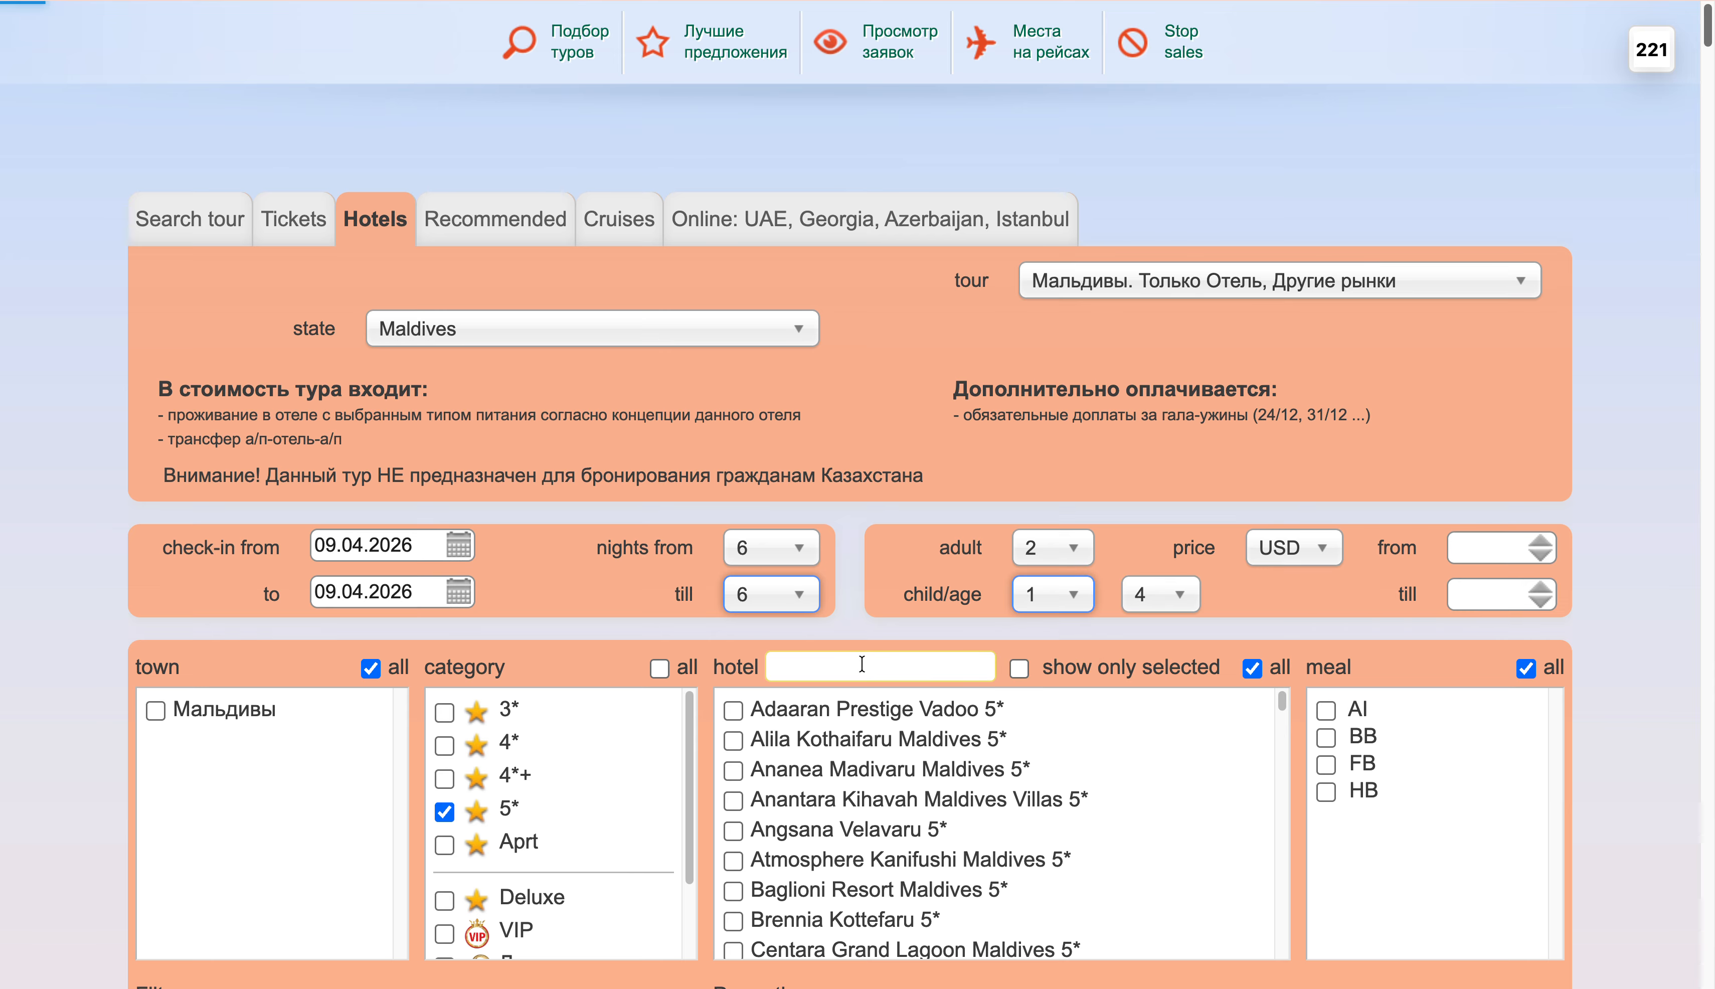
# Filter the hotel list by "shera" and select Sheraton Maldives Full Moon Resort & Spa 5*.
pyautogui.click(878, 666)
pyautogui.write('shera')
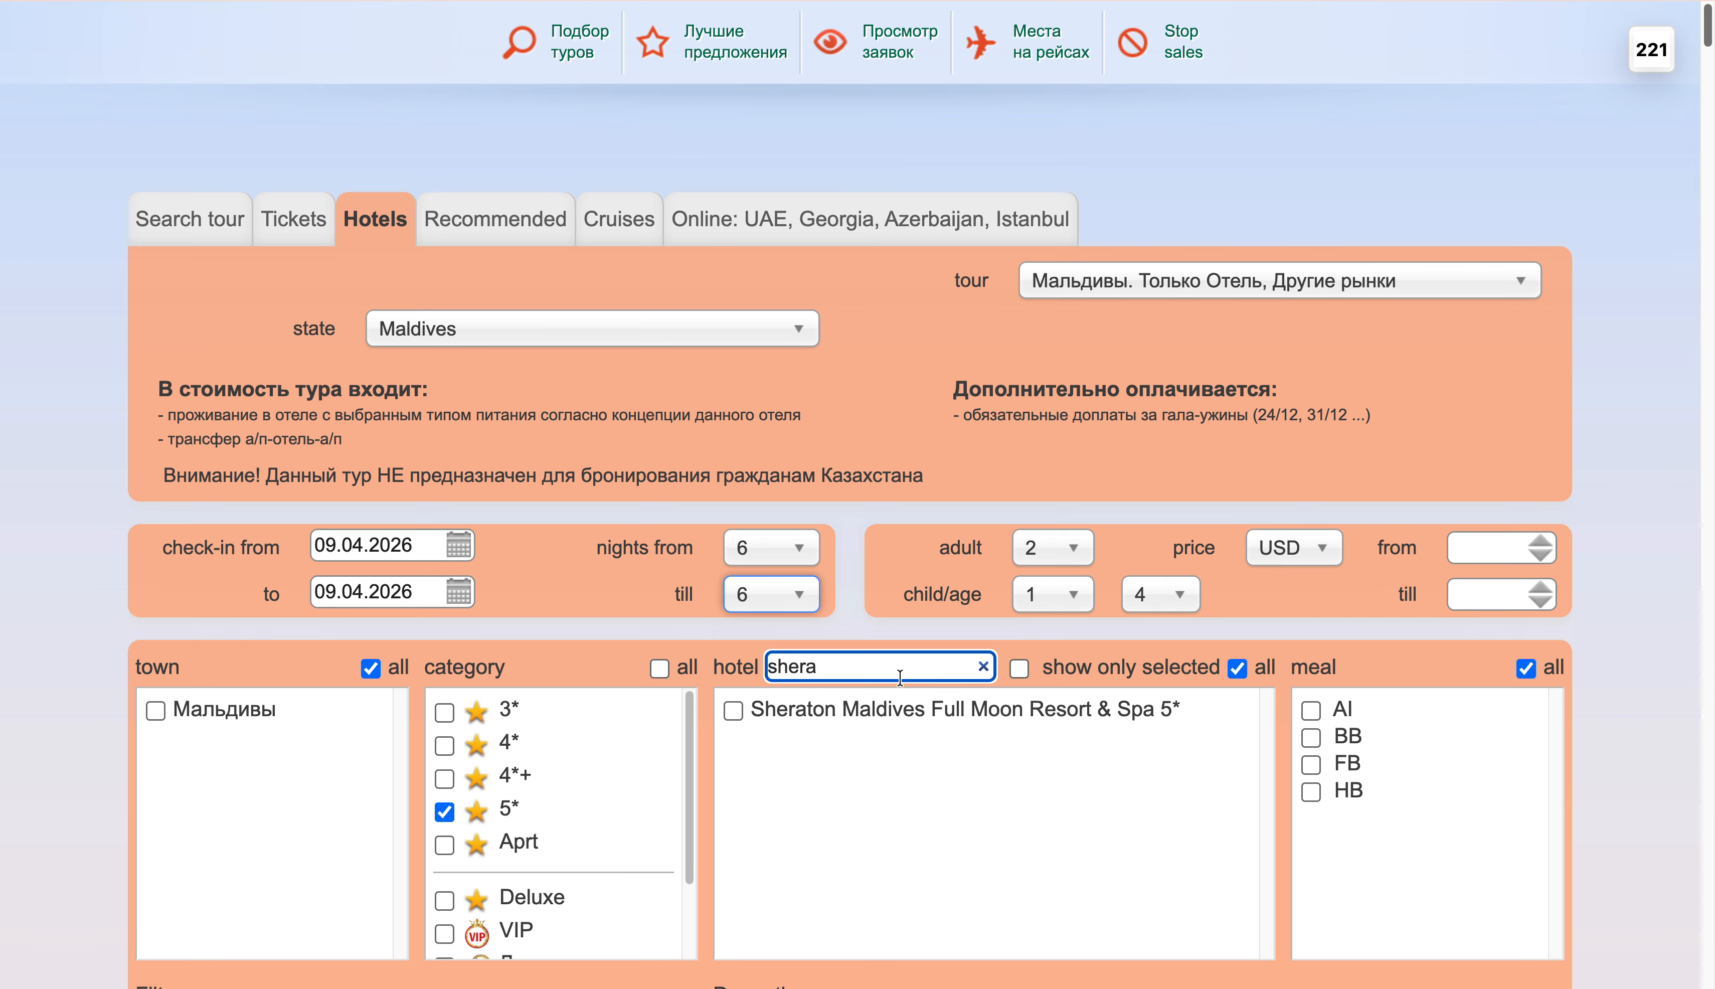
pyautogui.click(893, 718)
# Turn off result grouping and search for the Sheraton offers.
pyautogui.scroll(-5, 928, 617)
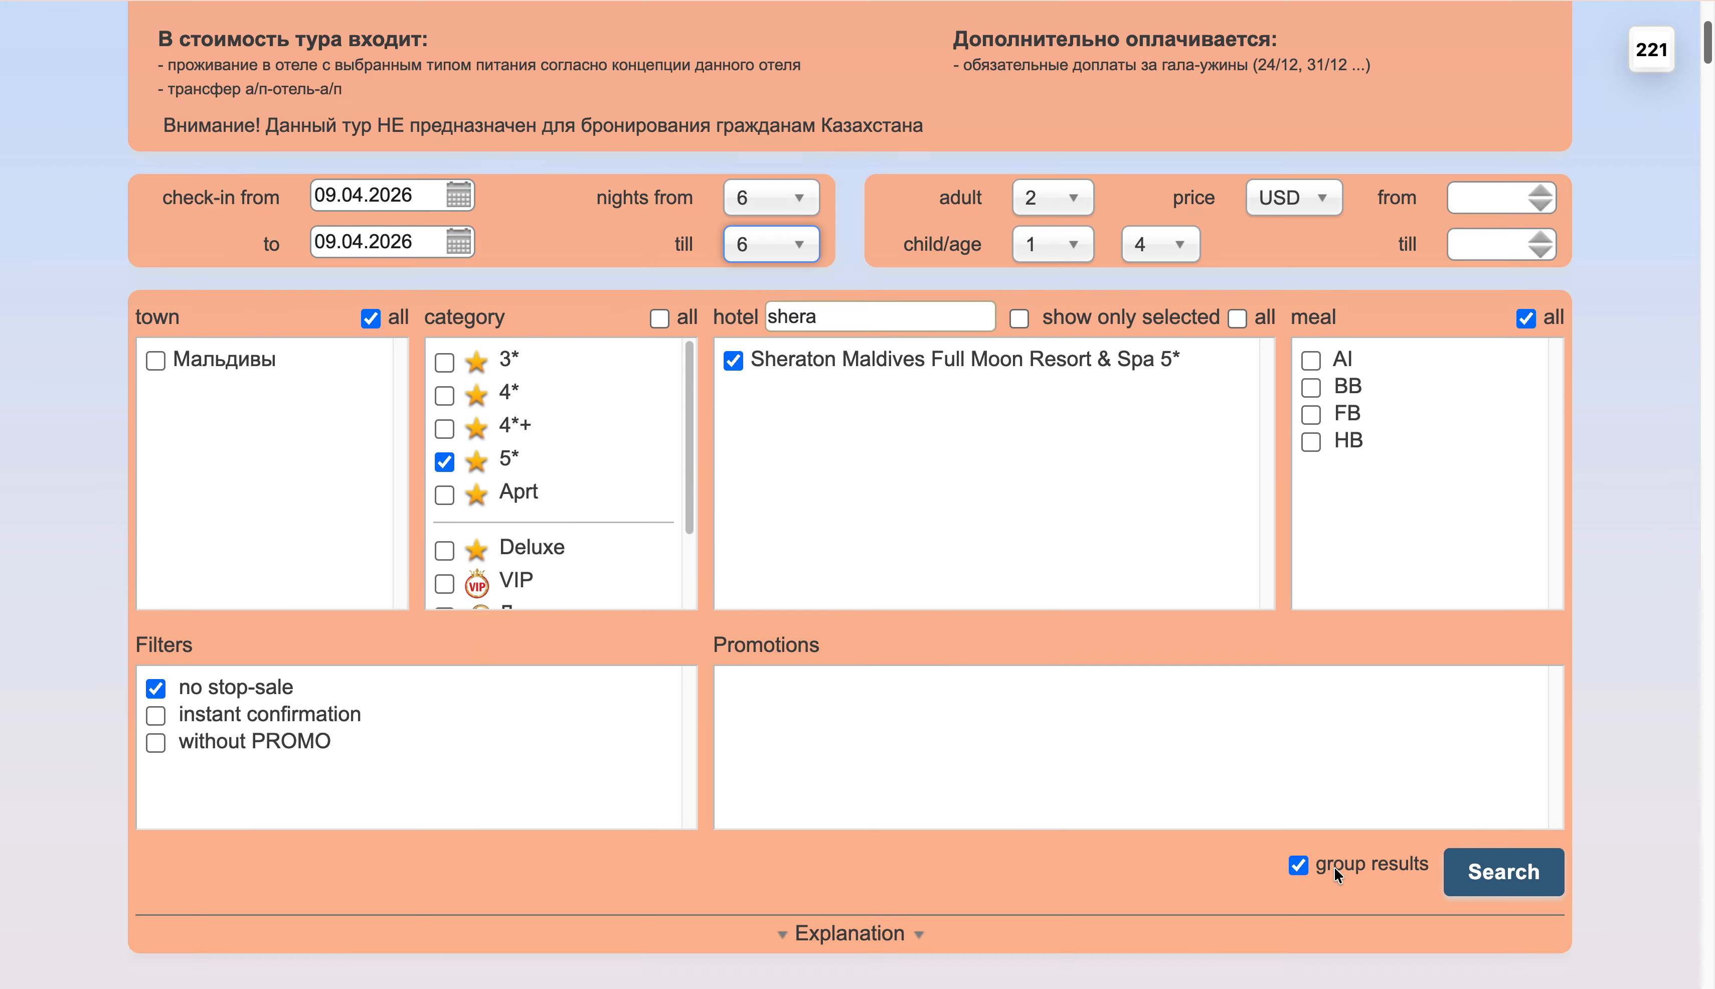
pyautogui.click(1502, 872)
pyautogui.scroll(-5, 1235, 786)
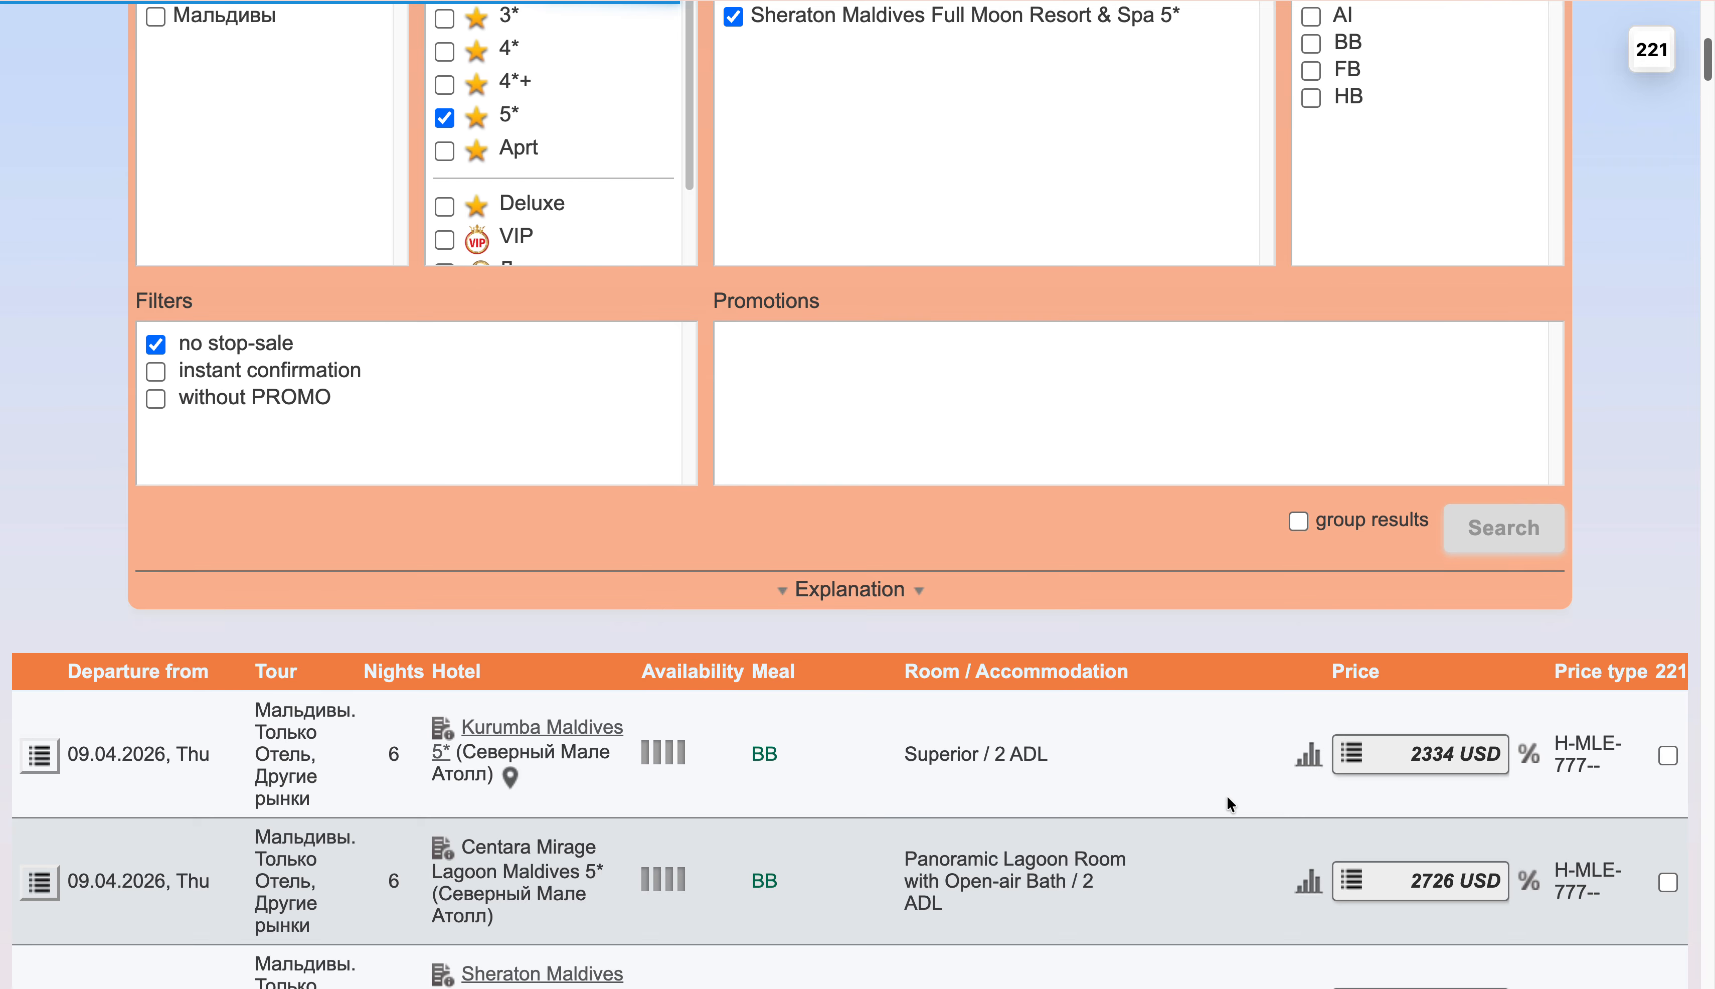
# Select the 2828 USD Deluxe / 2 adl+1 (3-11.99)exb. BB offer and open the selected-tours list.
pyautogui.scroll(-10, 1225, 714)
pyautogui.scroll(4, 1245, 653)
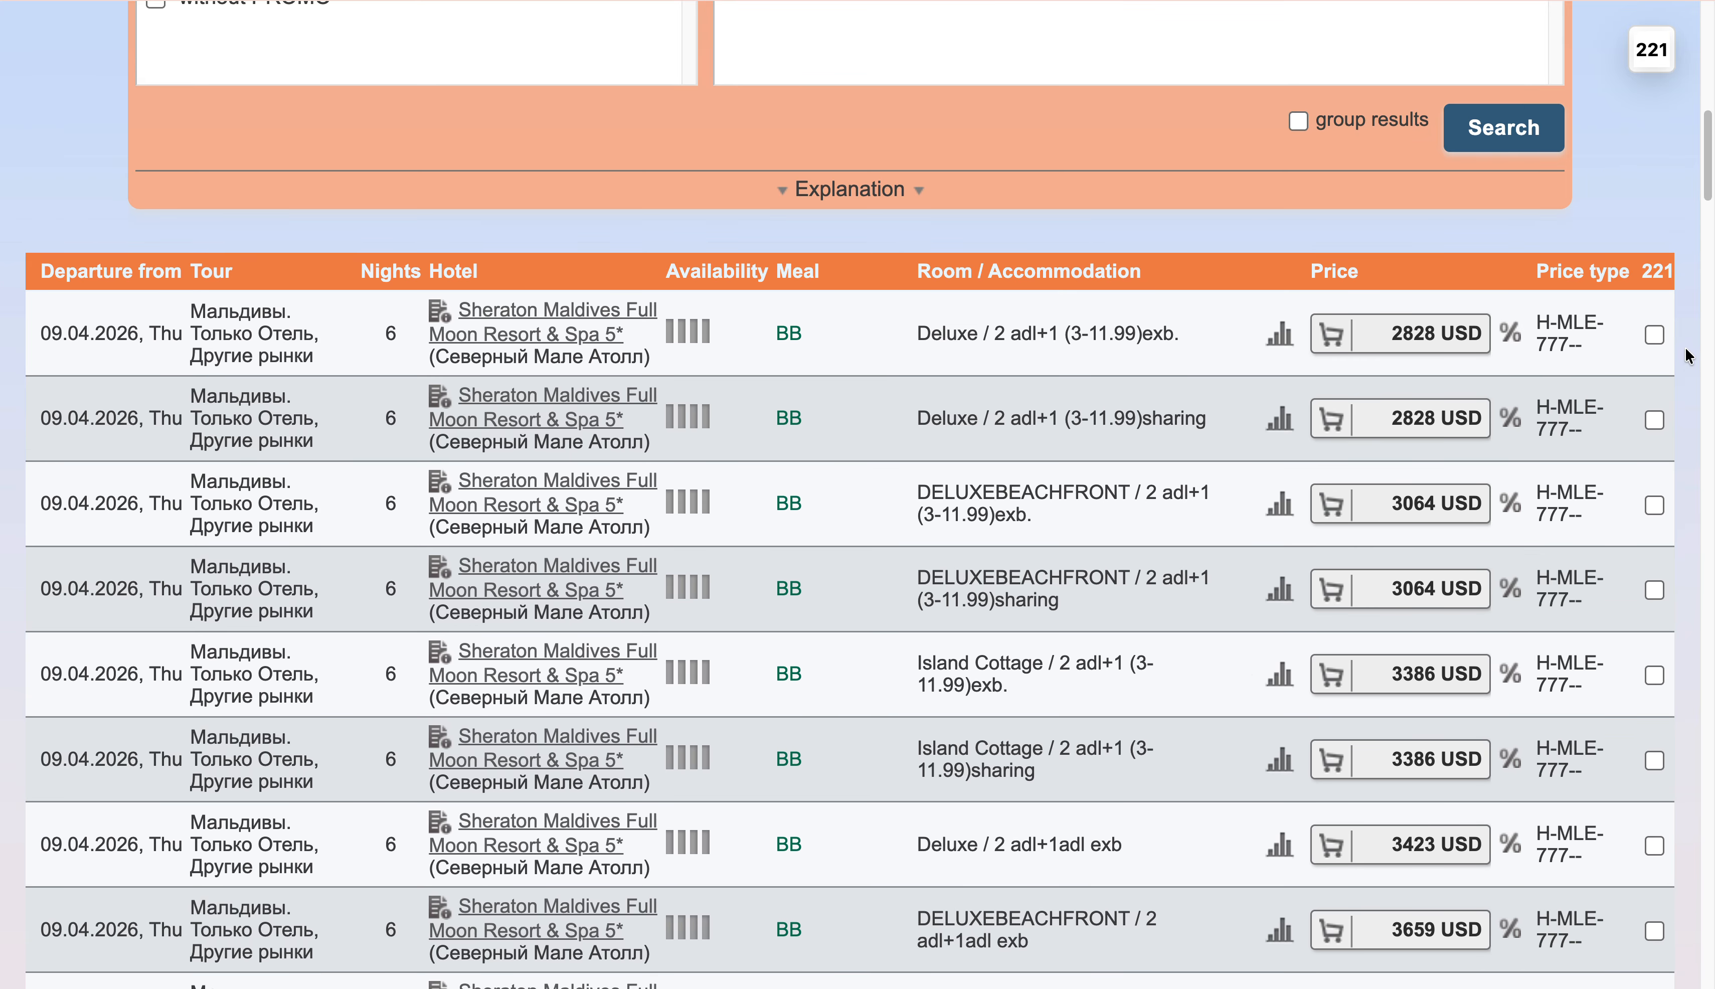
pyautogui.click(1654, 334)
pyautogui.click(1653, 58)
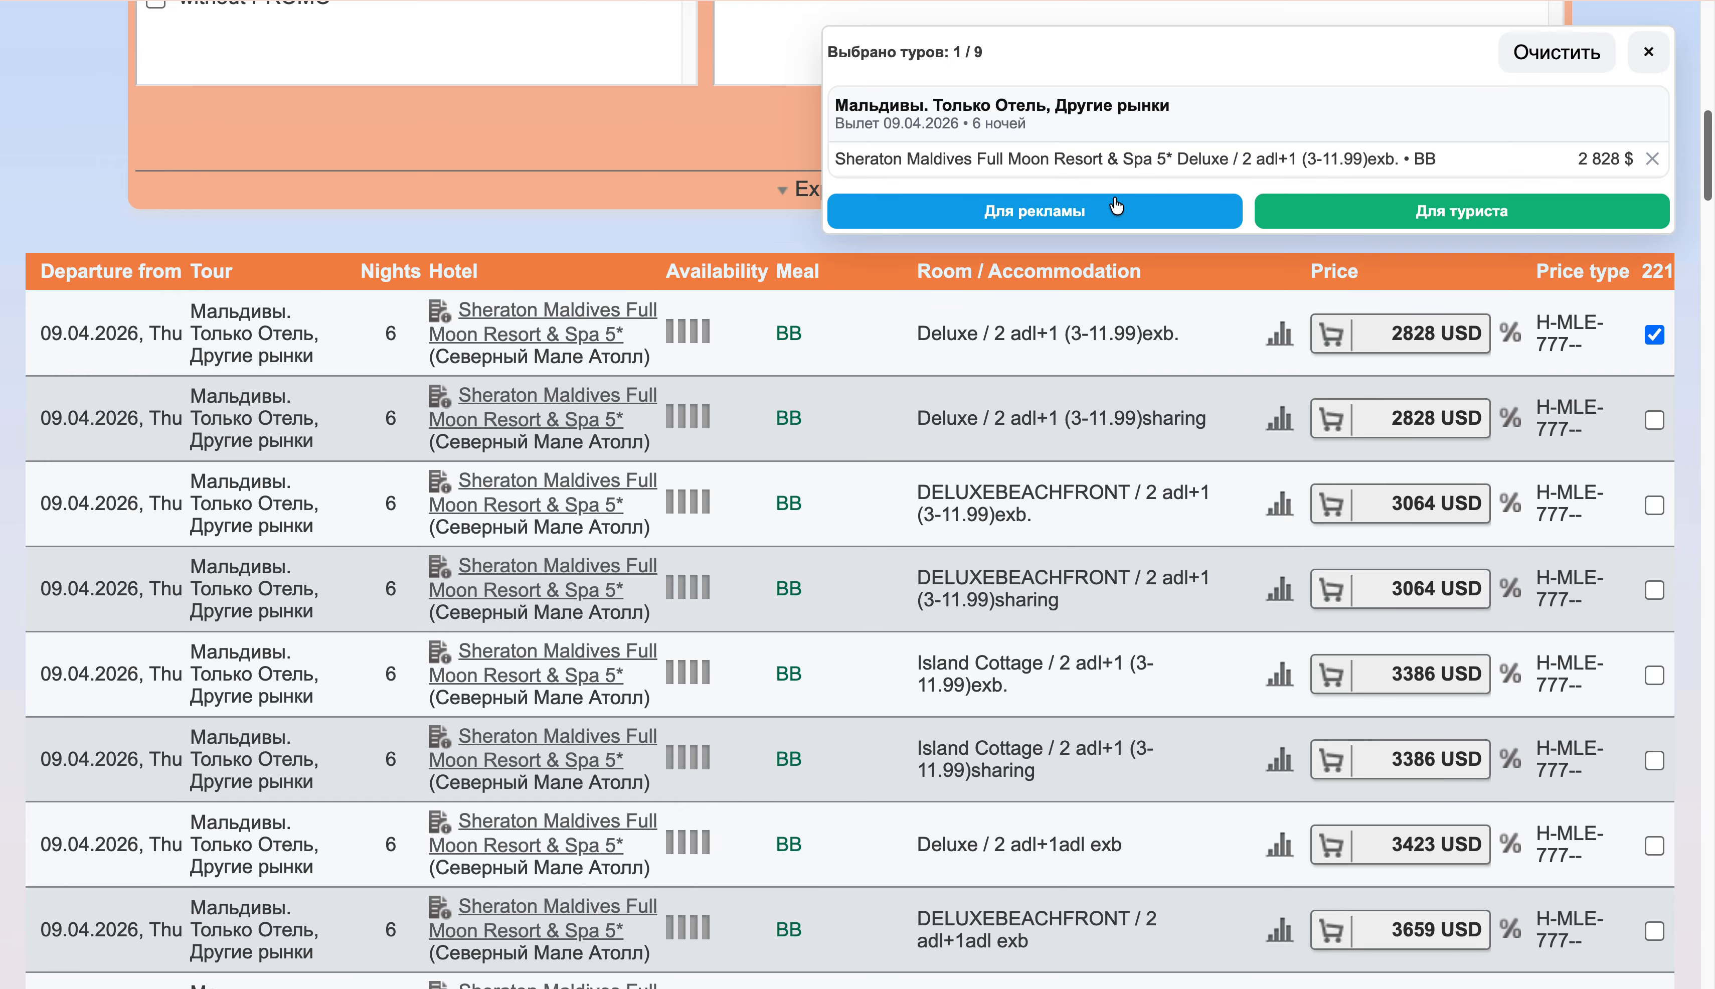
# Set the adults to 1, search again, and select the 2693 USD Deluxe / 1 adl+1 (3-11.99)sharing BB offer.
pyautogui.scroll(15, 649, 211)
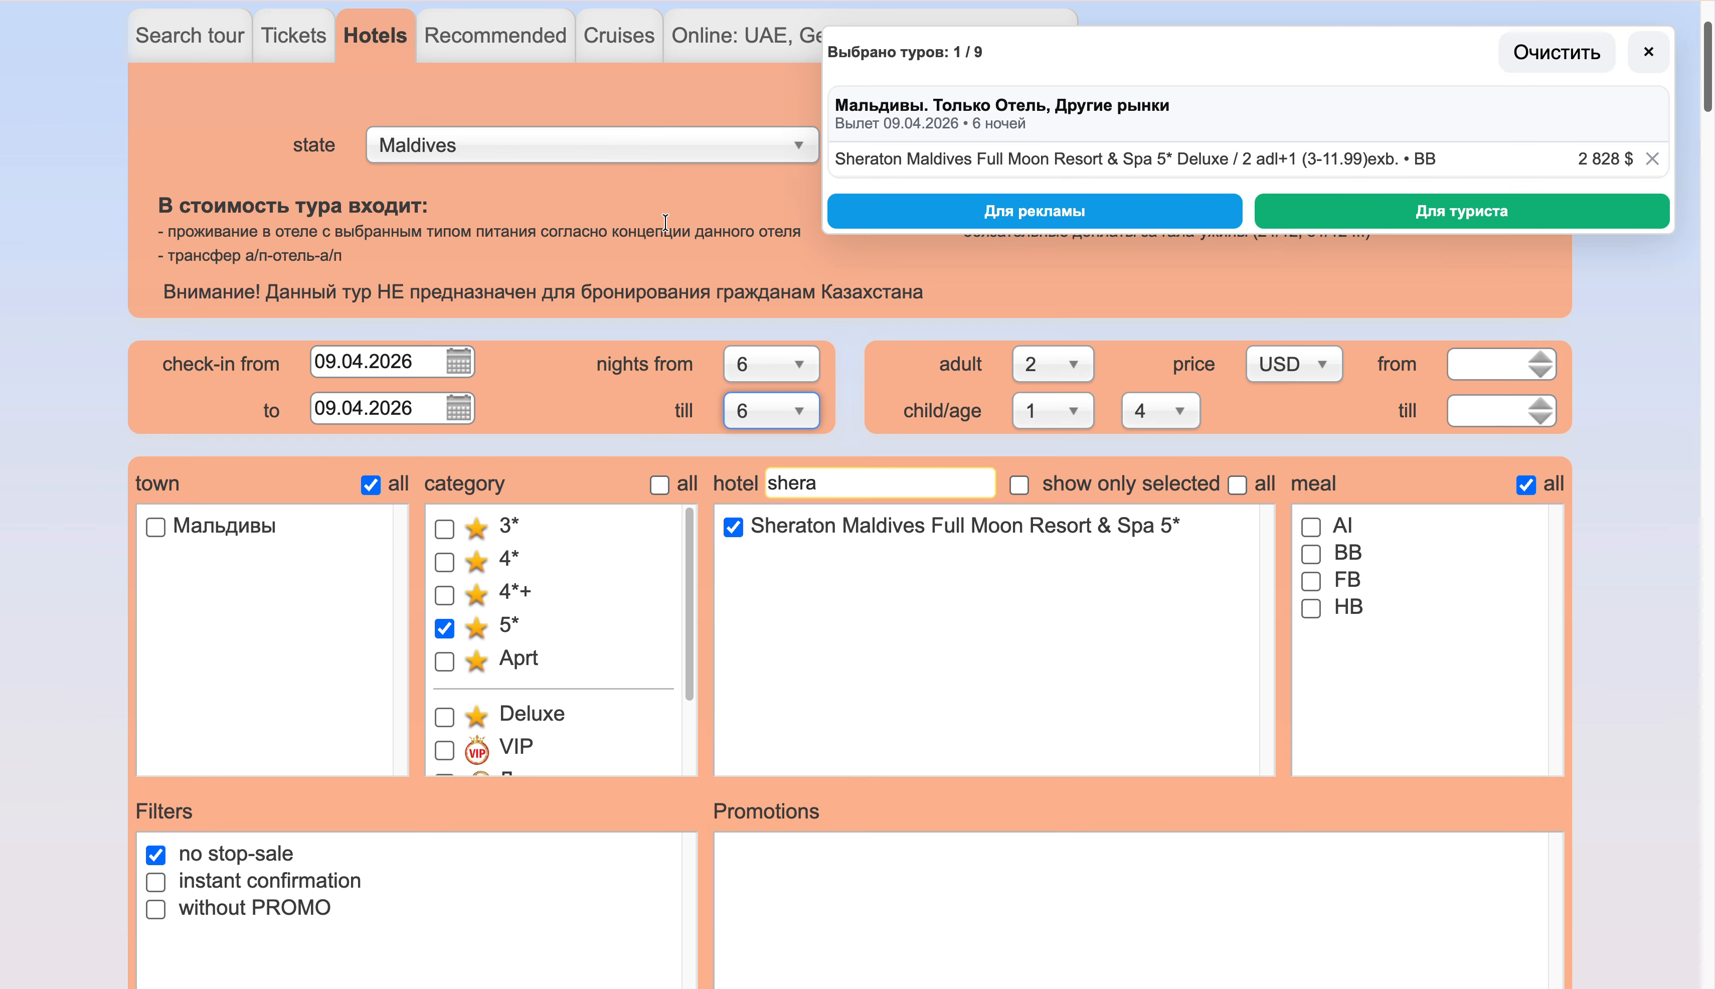
pyautogui.click(1054, 364)
pyautogui.click(1048, 400)
pyautogui.scroll(-3, 1359, 466)
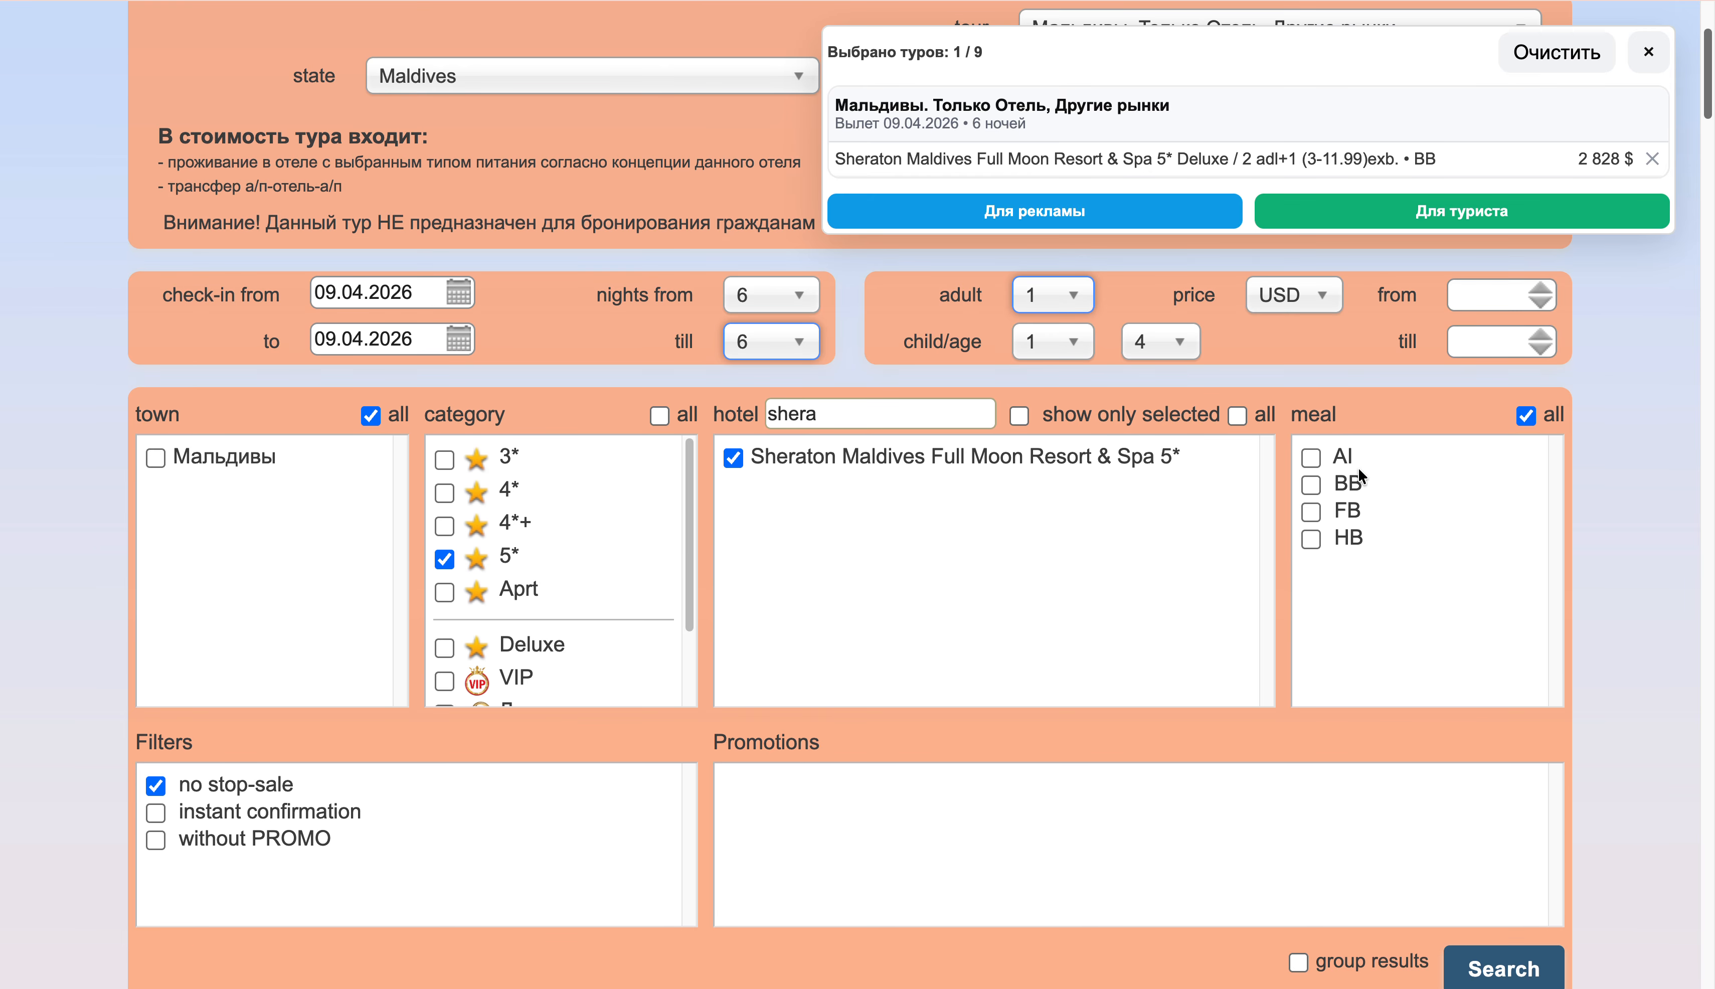
pyautogui.click(1525, 867)
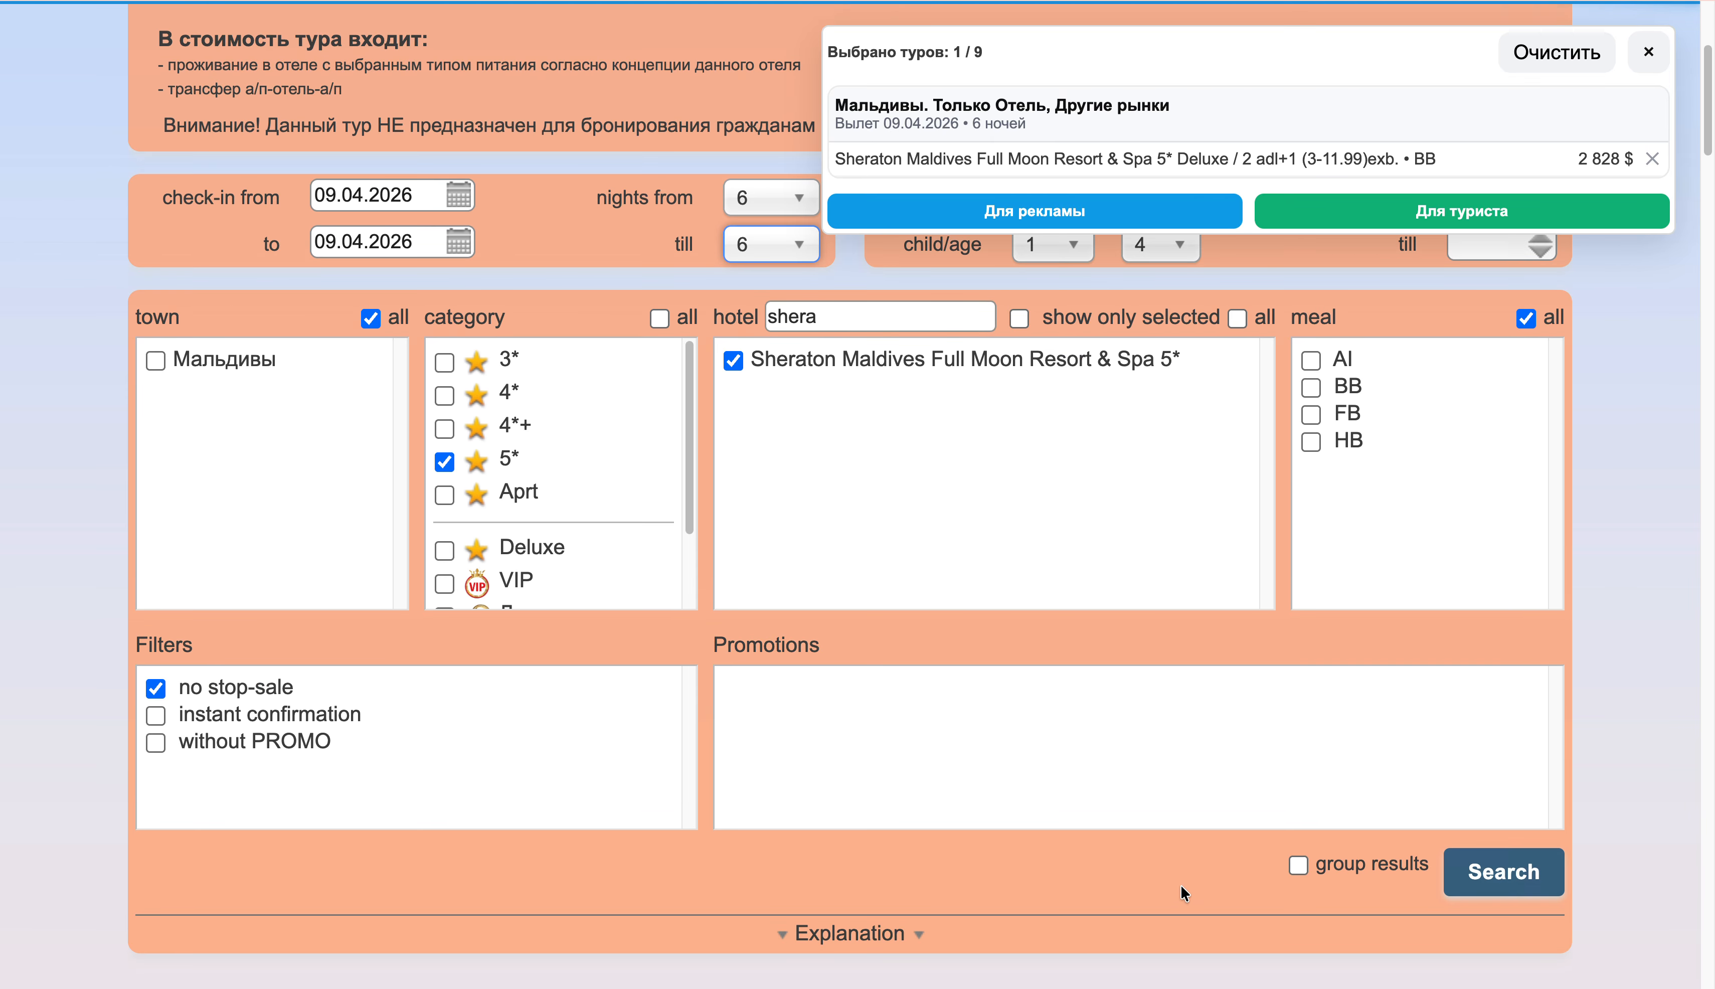
pyautogui.scroll(7, 1175, 869)
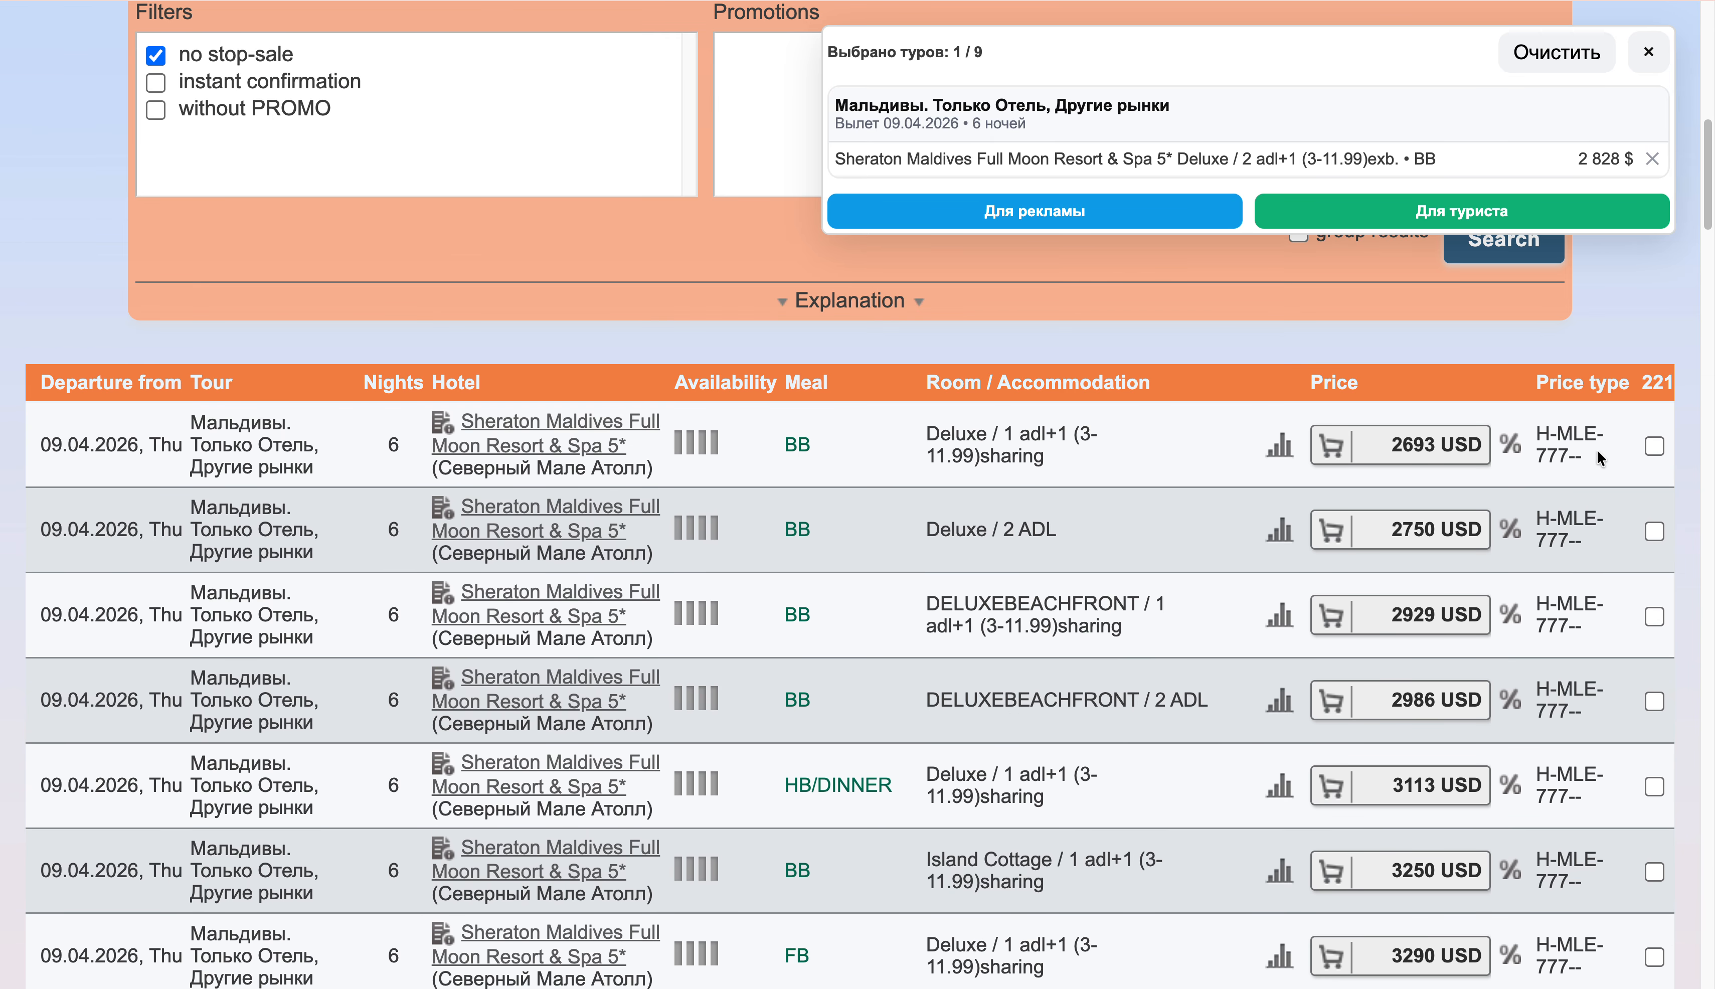
pyautogui.click(1654, 446)
# Set the children to 2, search again, and select the 2772 USD Deluxe / 1 adl+2 (3-11.99)(3-11.99)sharing BB offer.
pyautogui.scroll(5, 1013, 443)
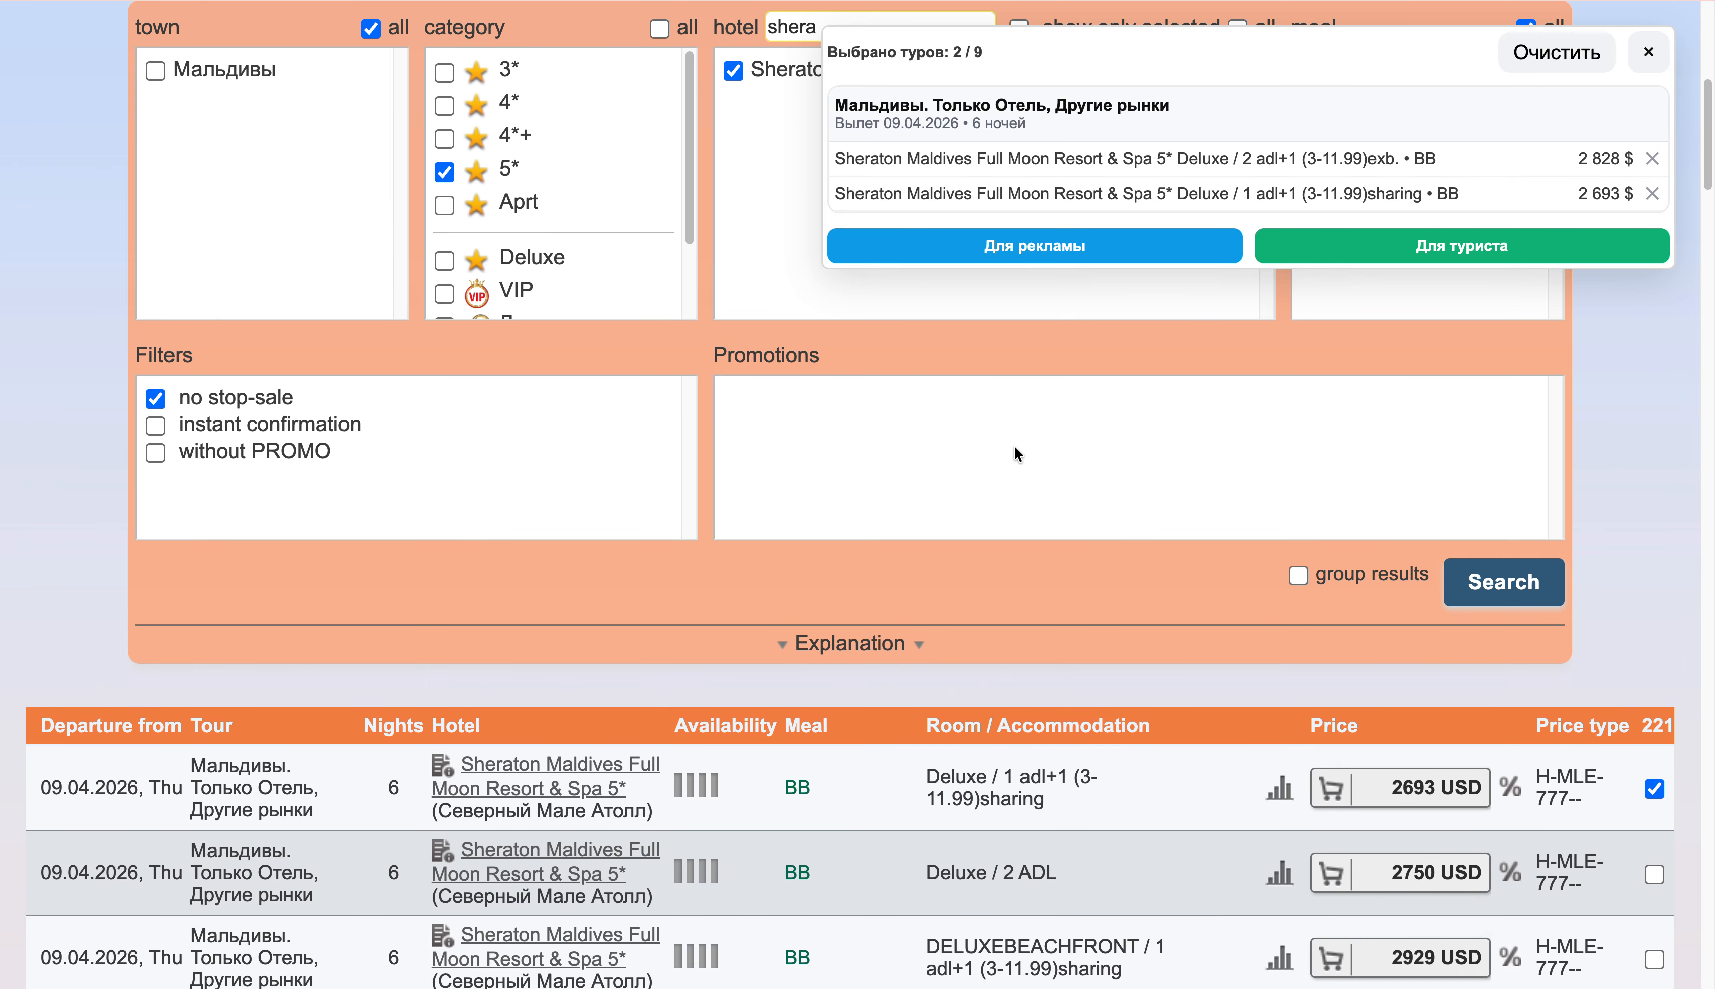
pyautogui.scroll(7, 1014, 454)
pyautogui.click(1058, 443)
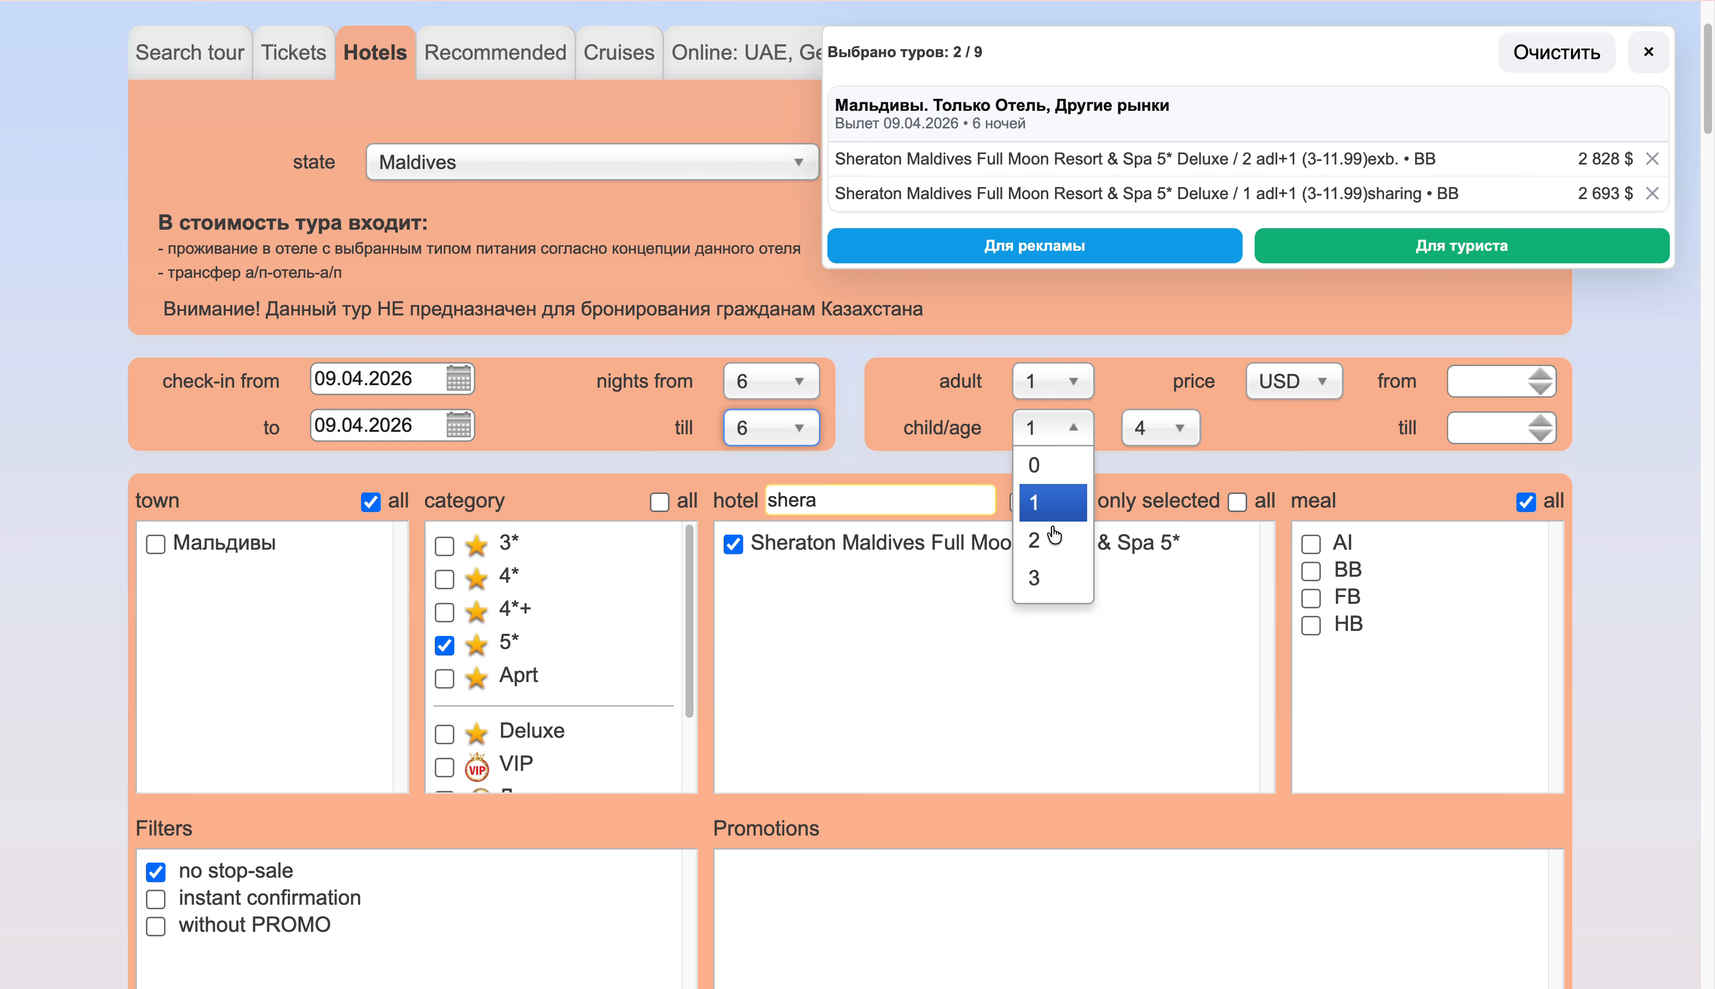
pyautogui.click(1052, 534)
pyautogui.scroll(-3, 1290, 836)
pyautogui.scroll(-2, 1286, 838)
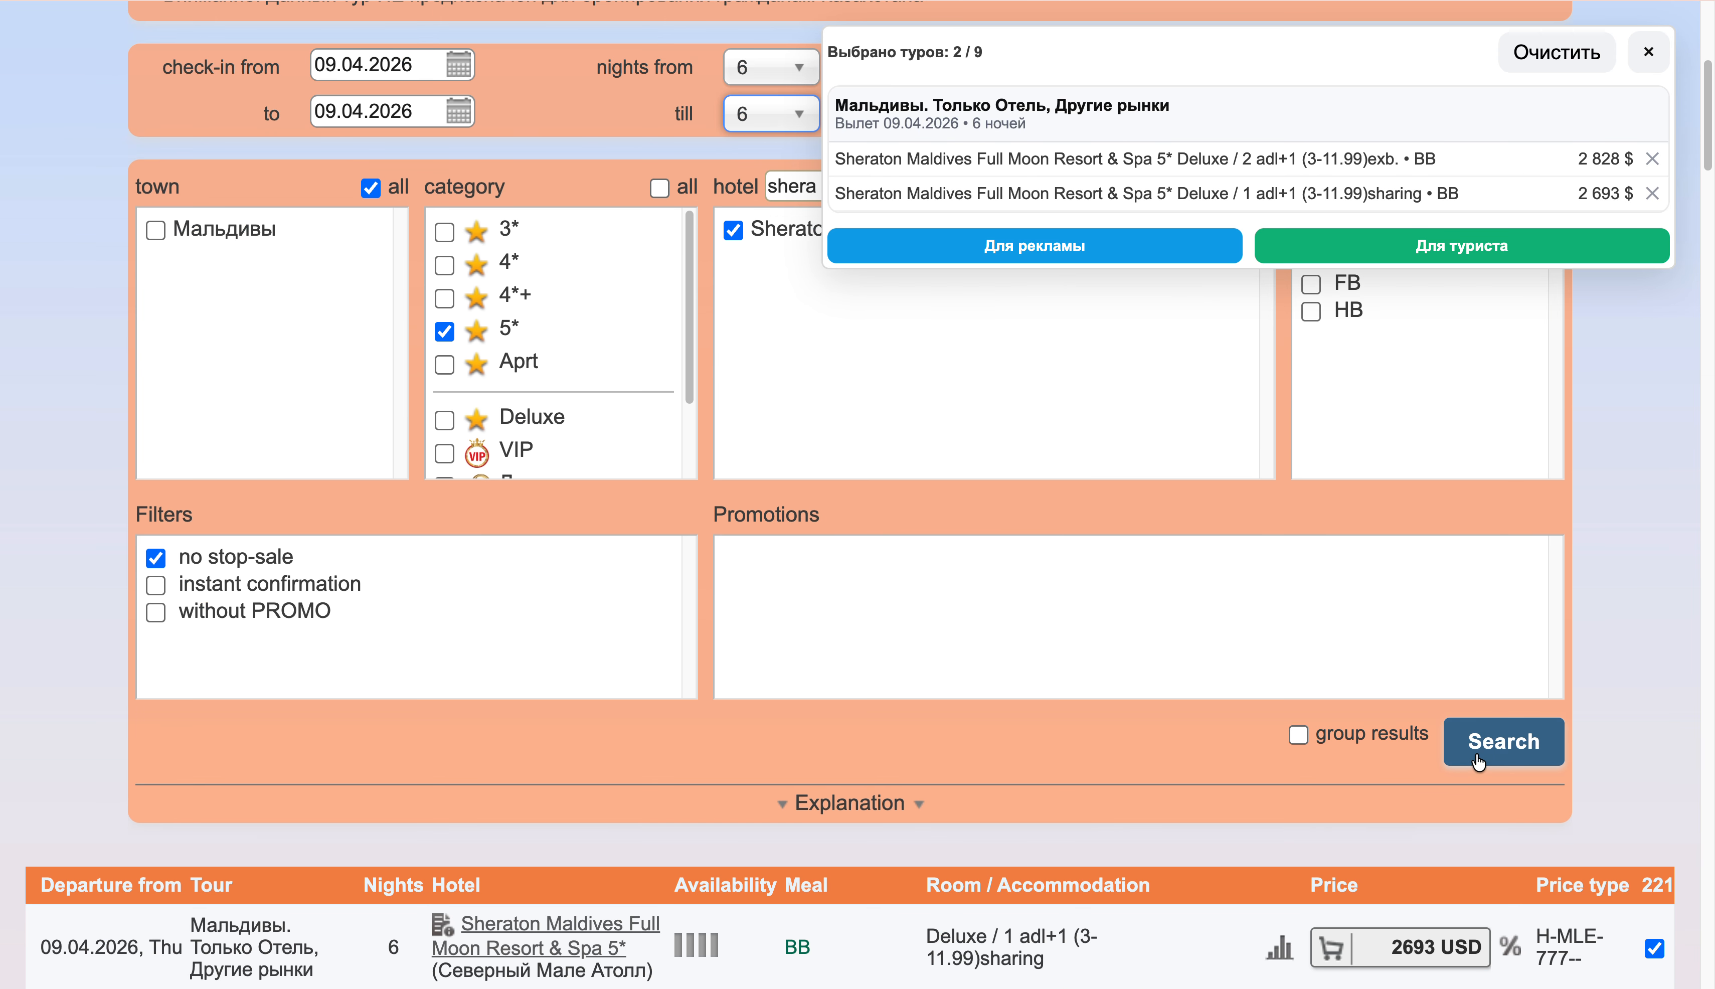
pyautogui.scroll(-14, 1258, 810)
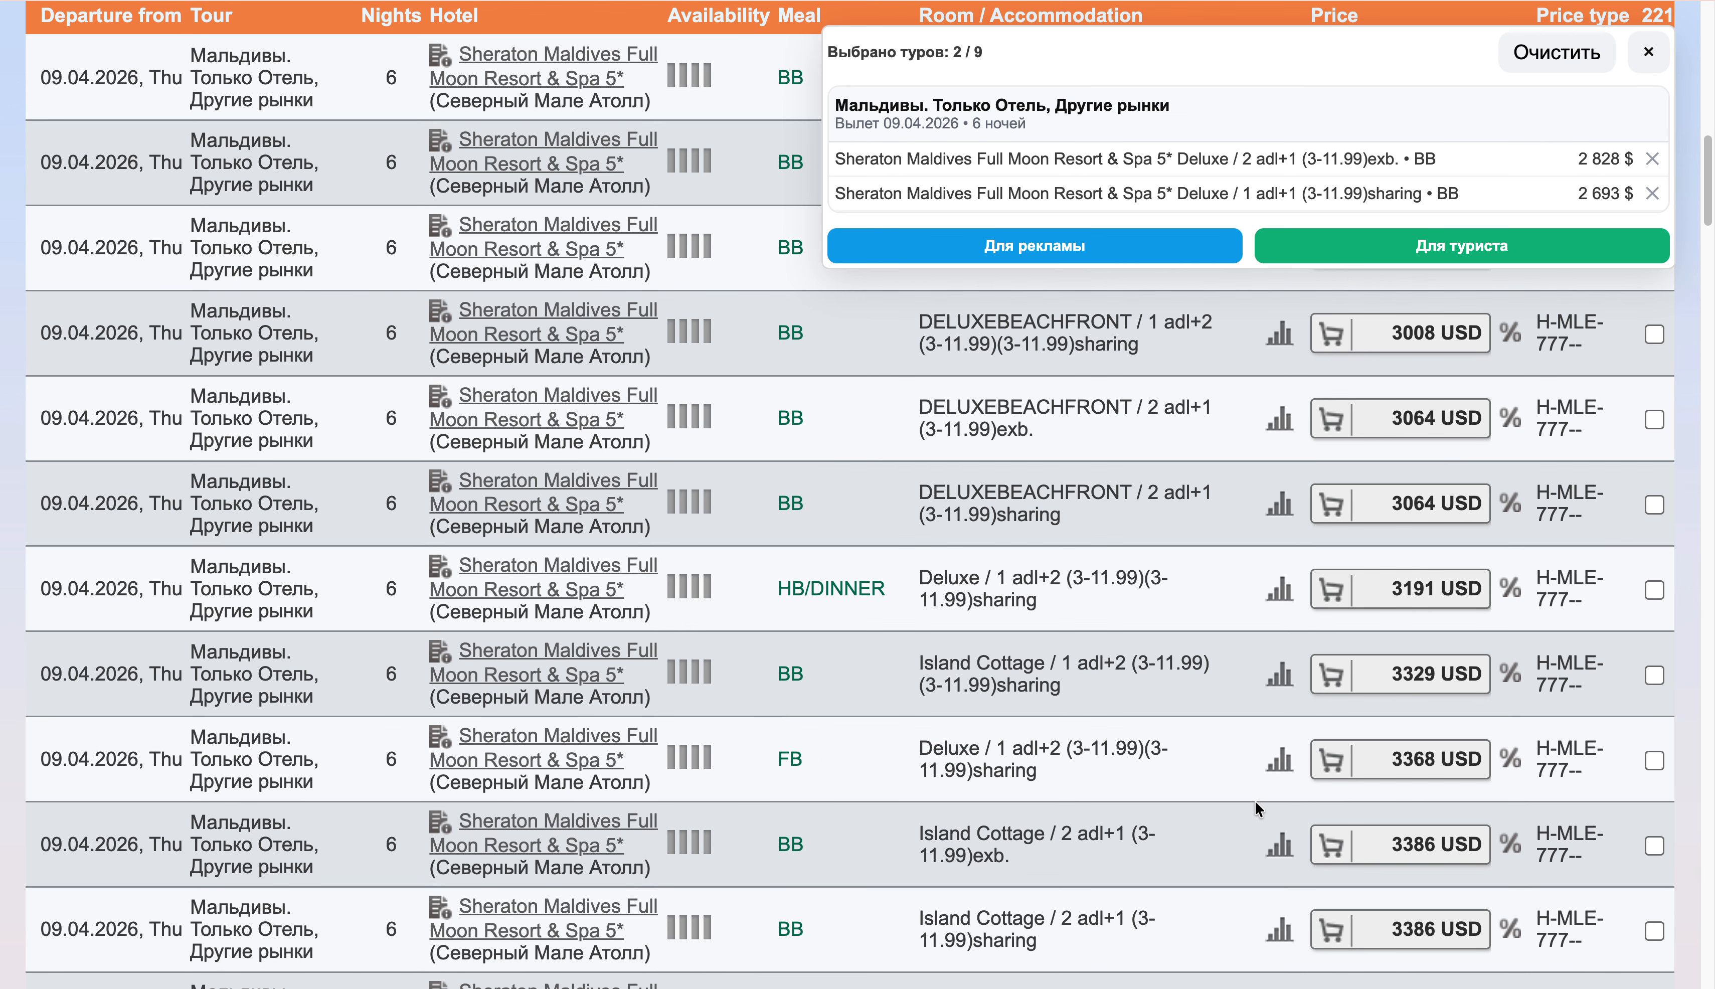
pyautogui.scroll(8, 1260, 805)
pyautogui.click(1654, 530)
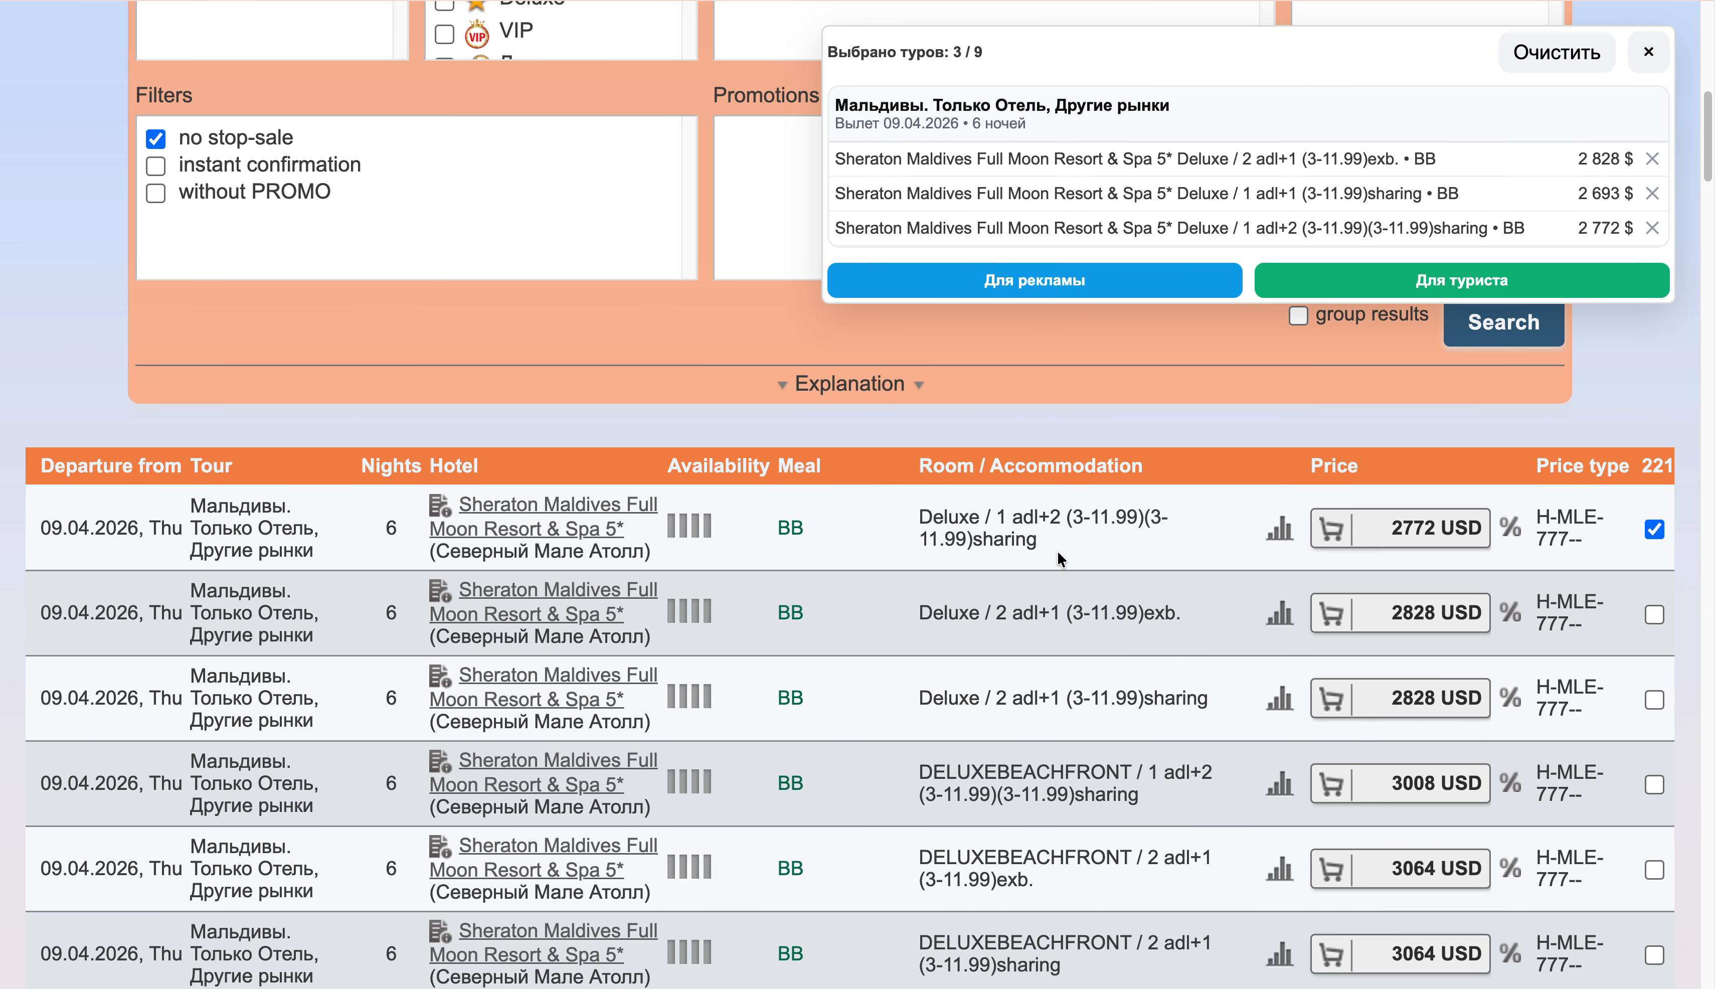
# Set the adults to 2, search again, and select the 3464 USD Island Cottage / 2 adl+2 (3-11.99)(3-11.99)exb. BB offer.
pyautogui.scroll(7, 1065, 513)
pyautogui.scroll(5, 1067, 523)
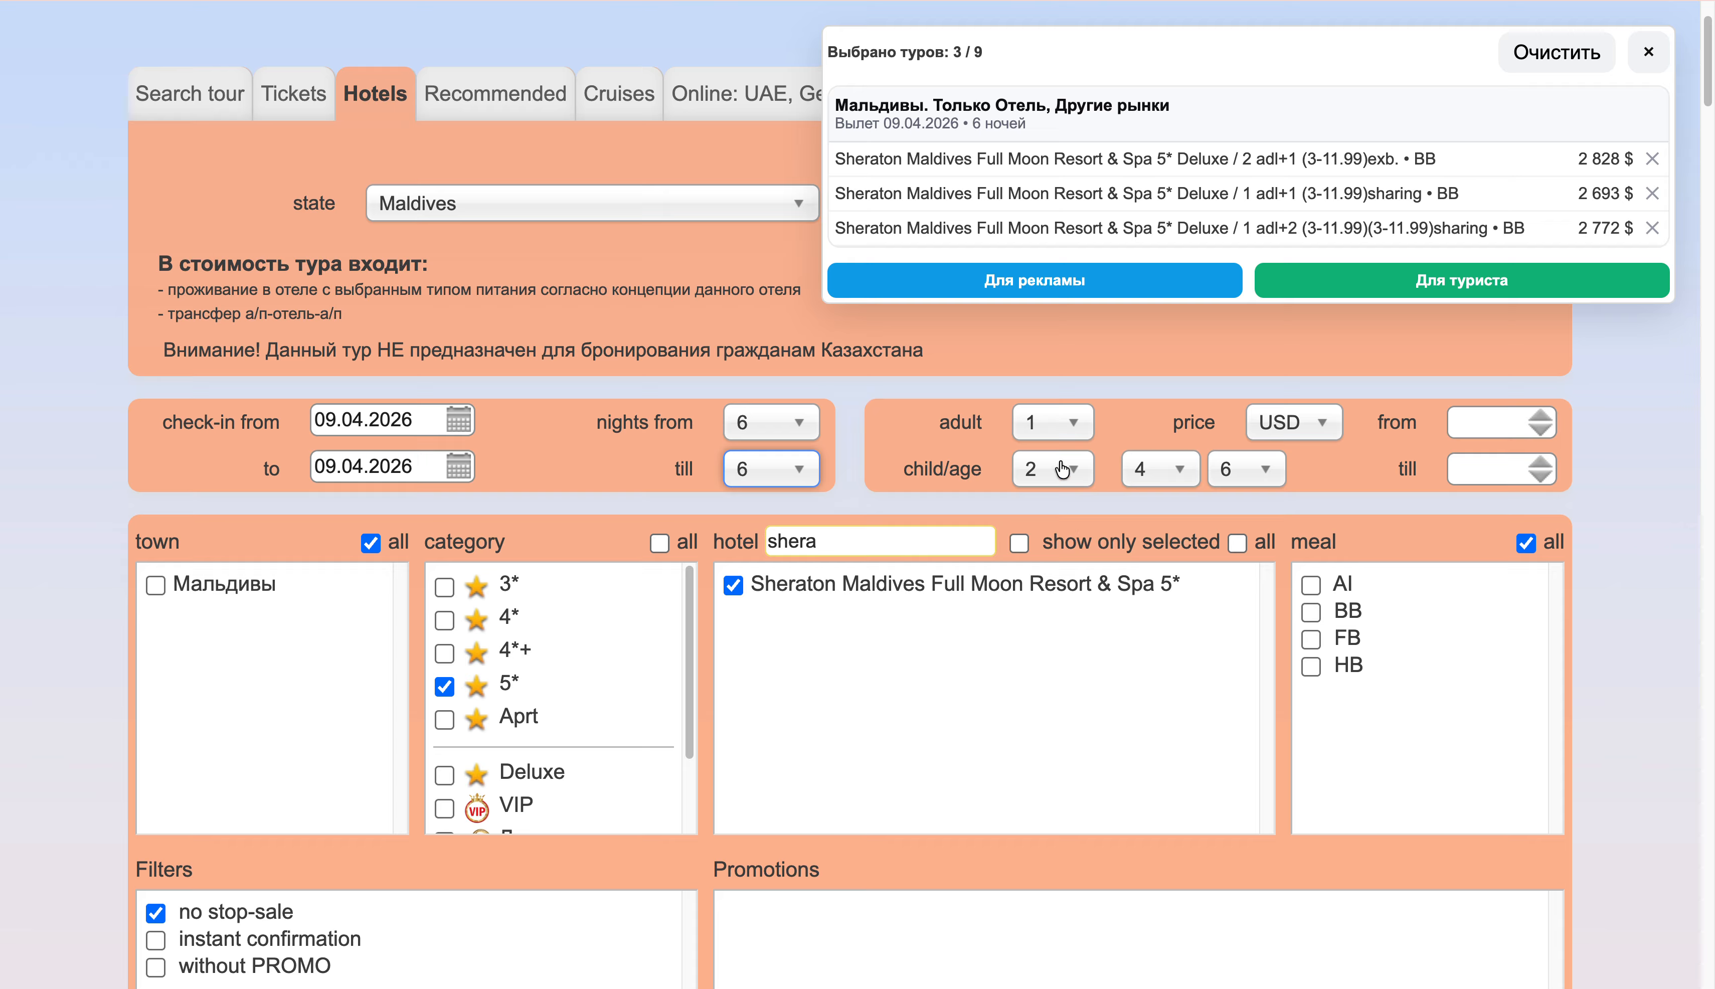
pyautogui.click(1053, 422)
pyautogui.click(1041, 494)
pyautogui.scroll(-5, 1116, 445)
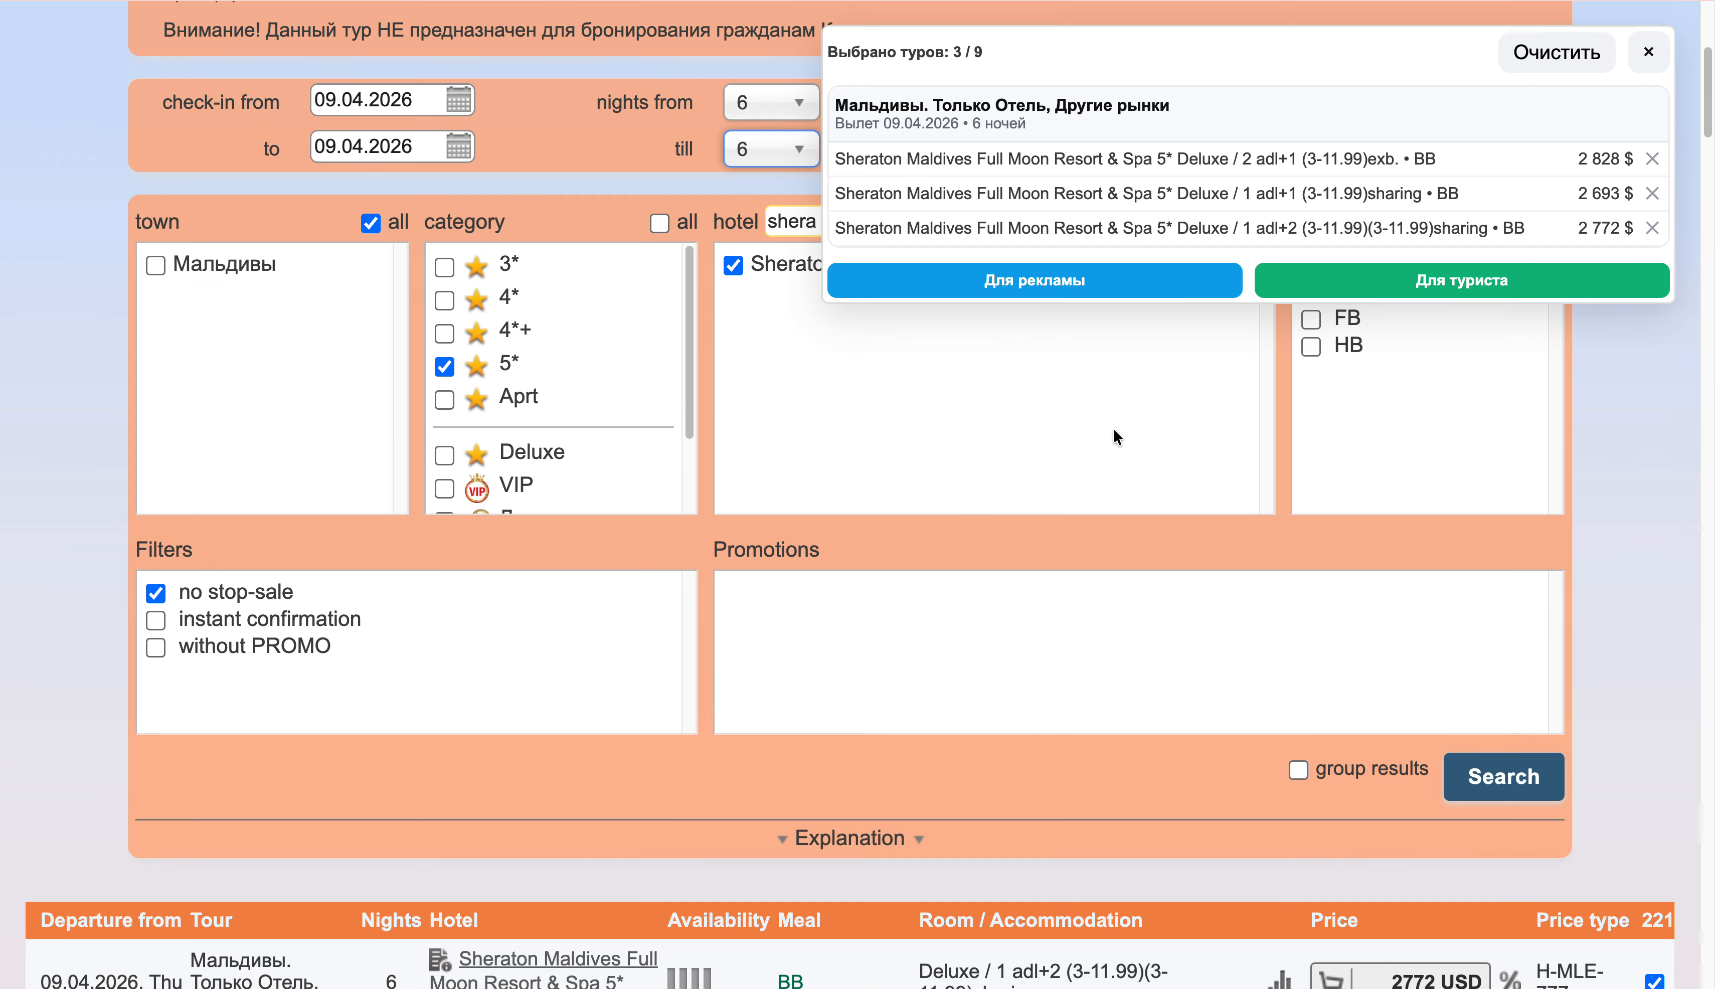
pyautogui.click(1502, 777)
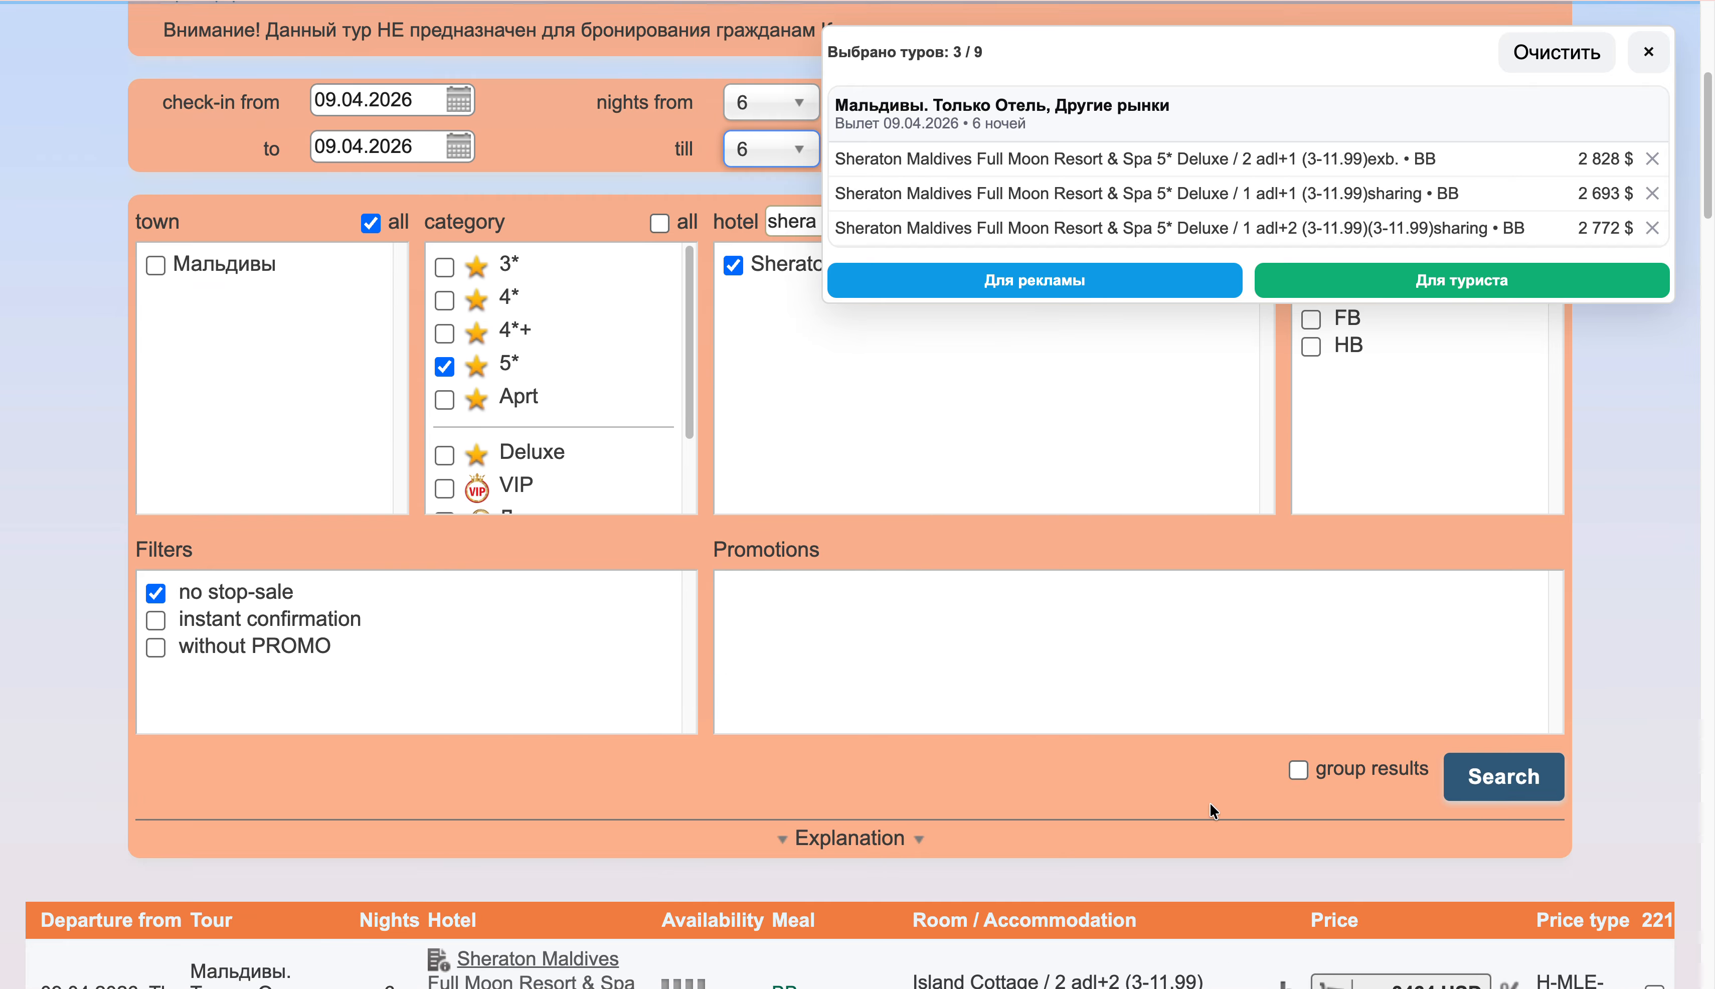
pyautogui.scroll(8, 1208, 793)
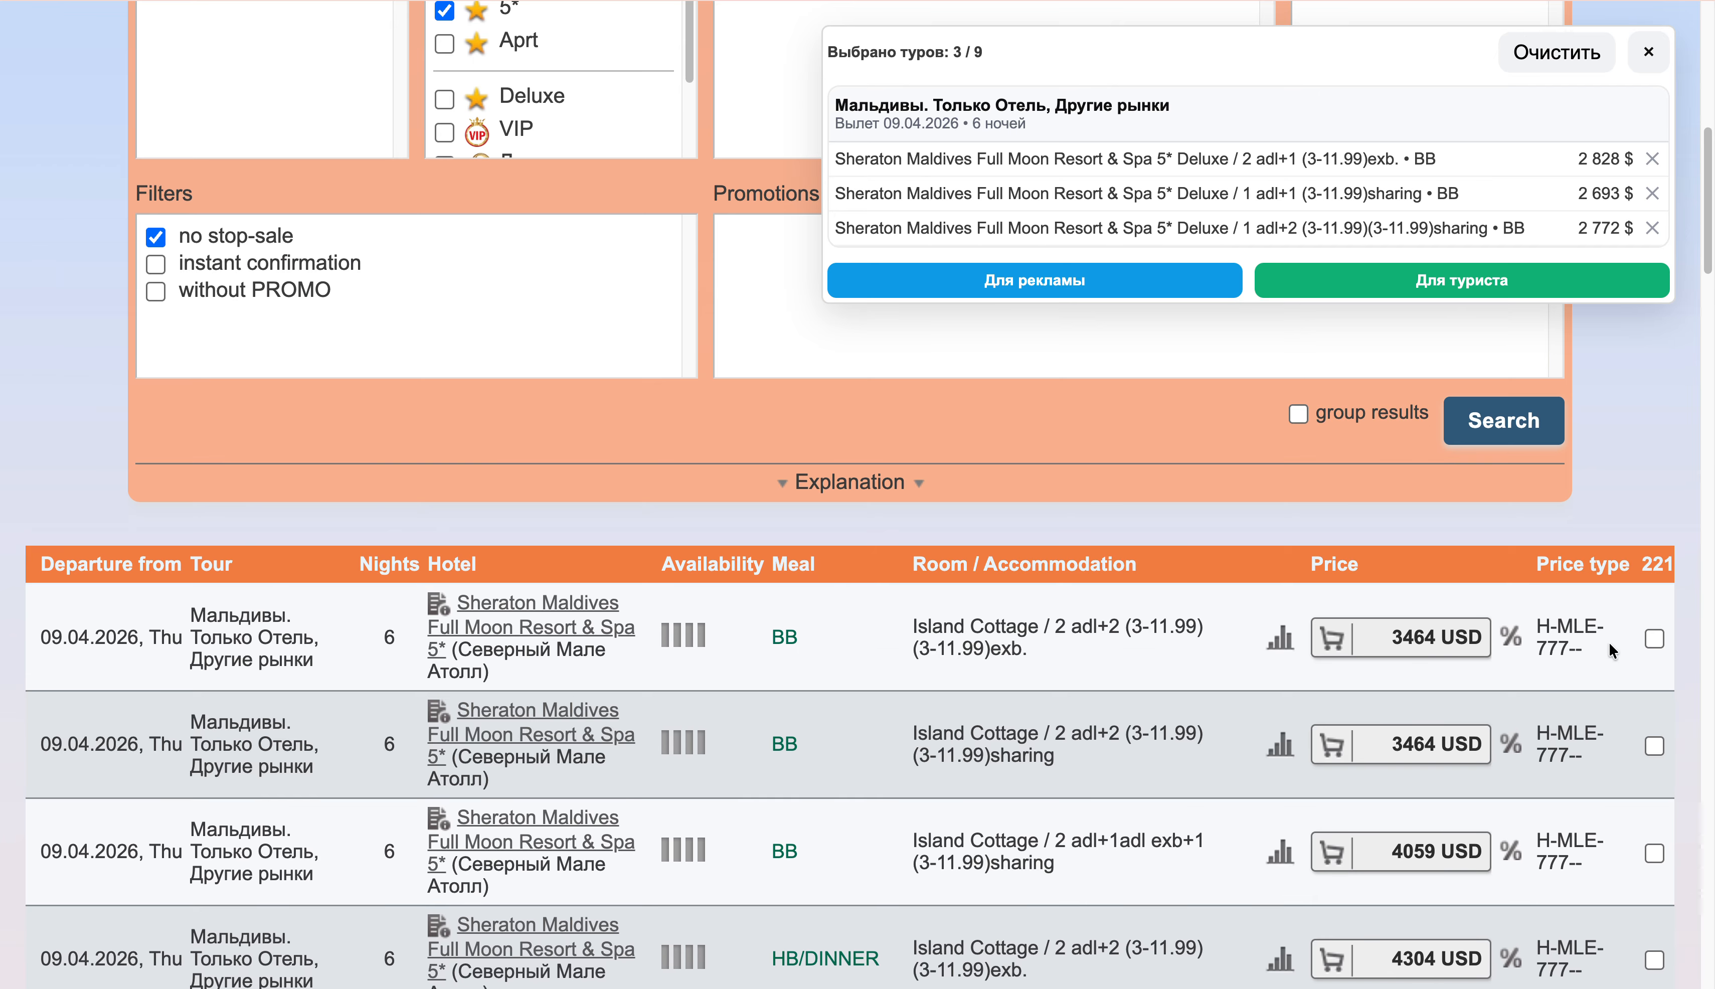
pyautogui.click(1660, 636)
# Set the guests to 3 adults and 0 children and search for the offers.
pyautogui.scroll(9, 1055, 513)
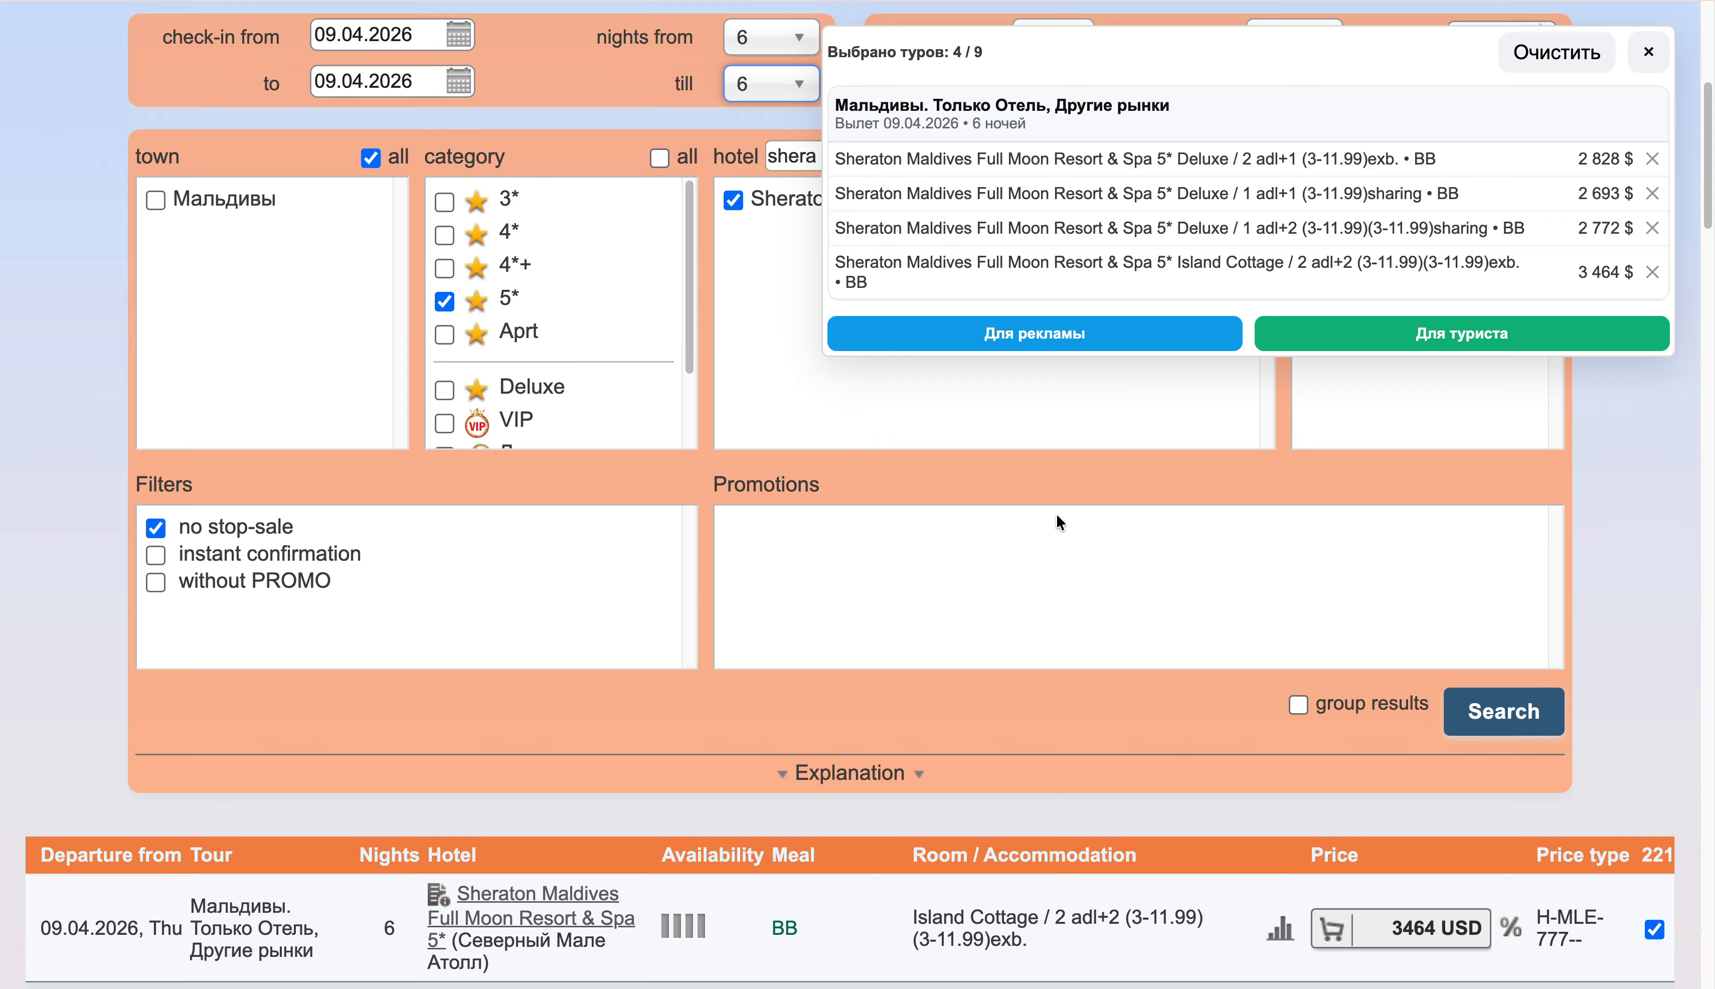
pyautogui.click(1054, 372)
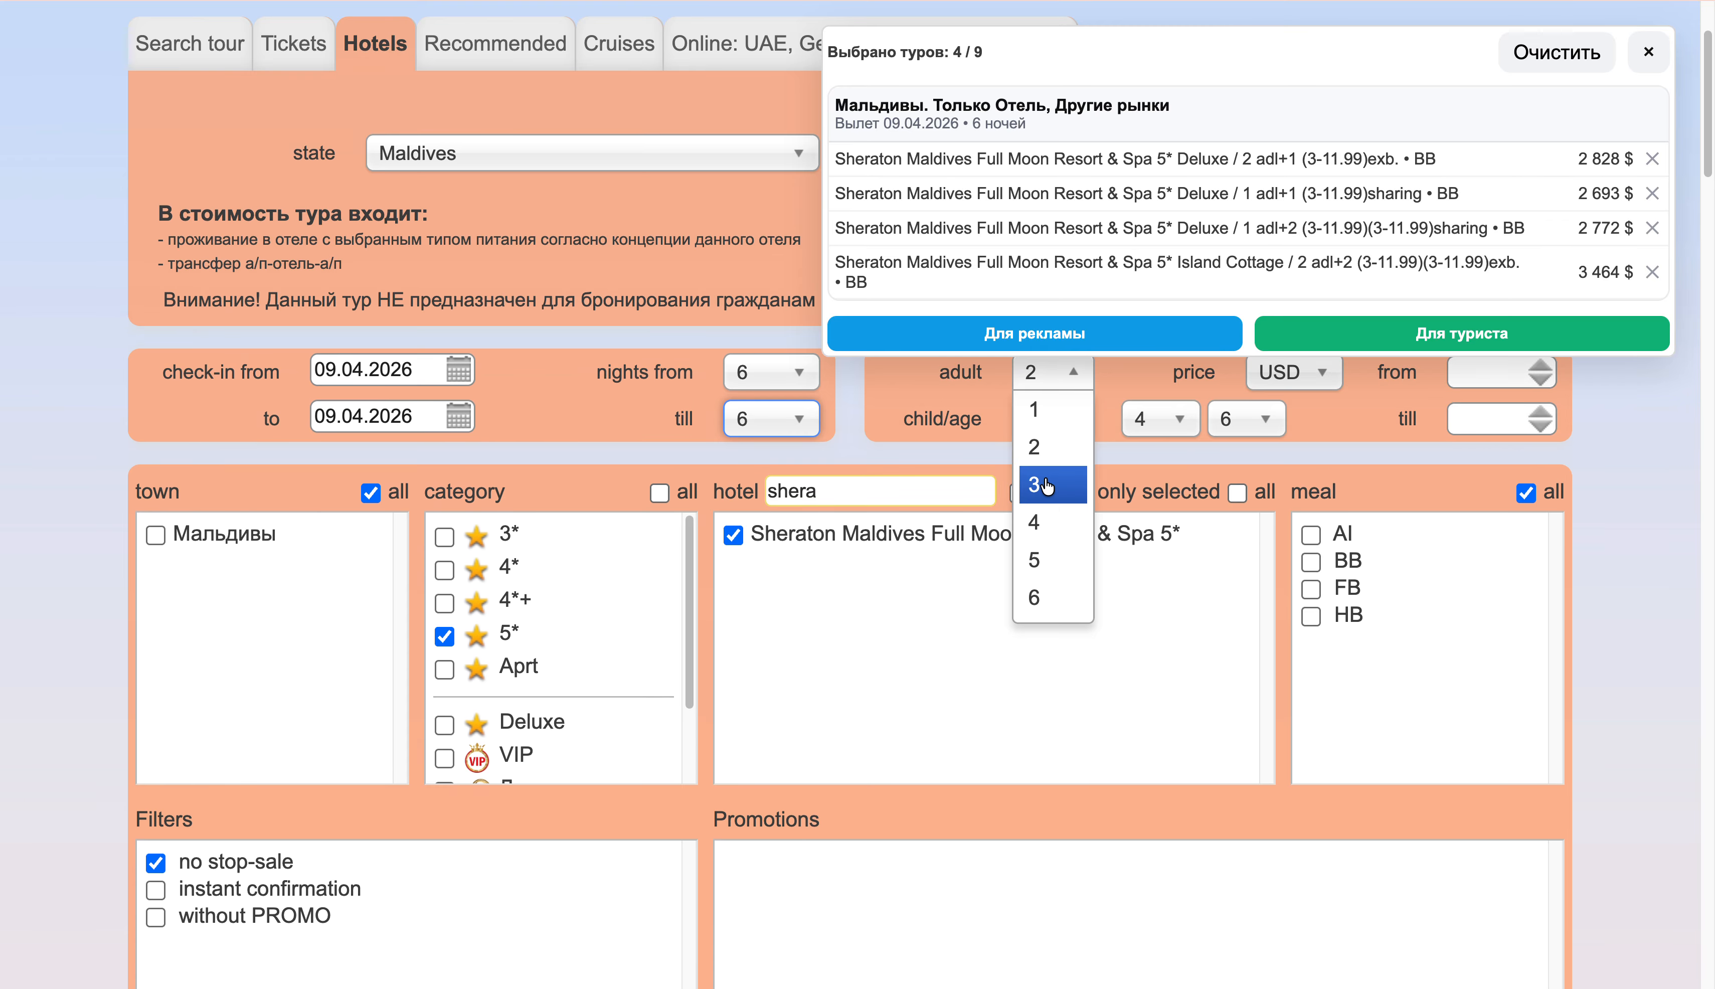
pyautogui.click(1041, 589)
pyautogui.click(1048, 435)
pyautogui.click(1031, 490)
pyautogui.scroll(-3, 1157, 544)
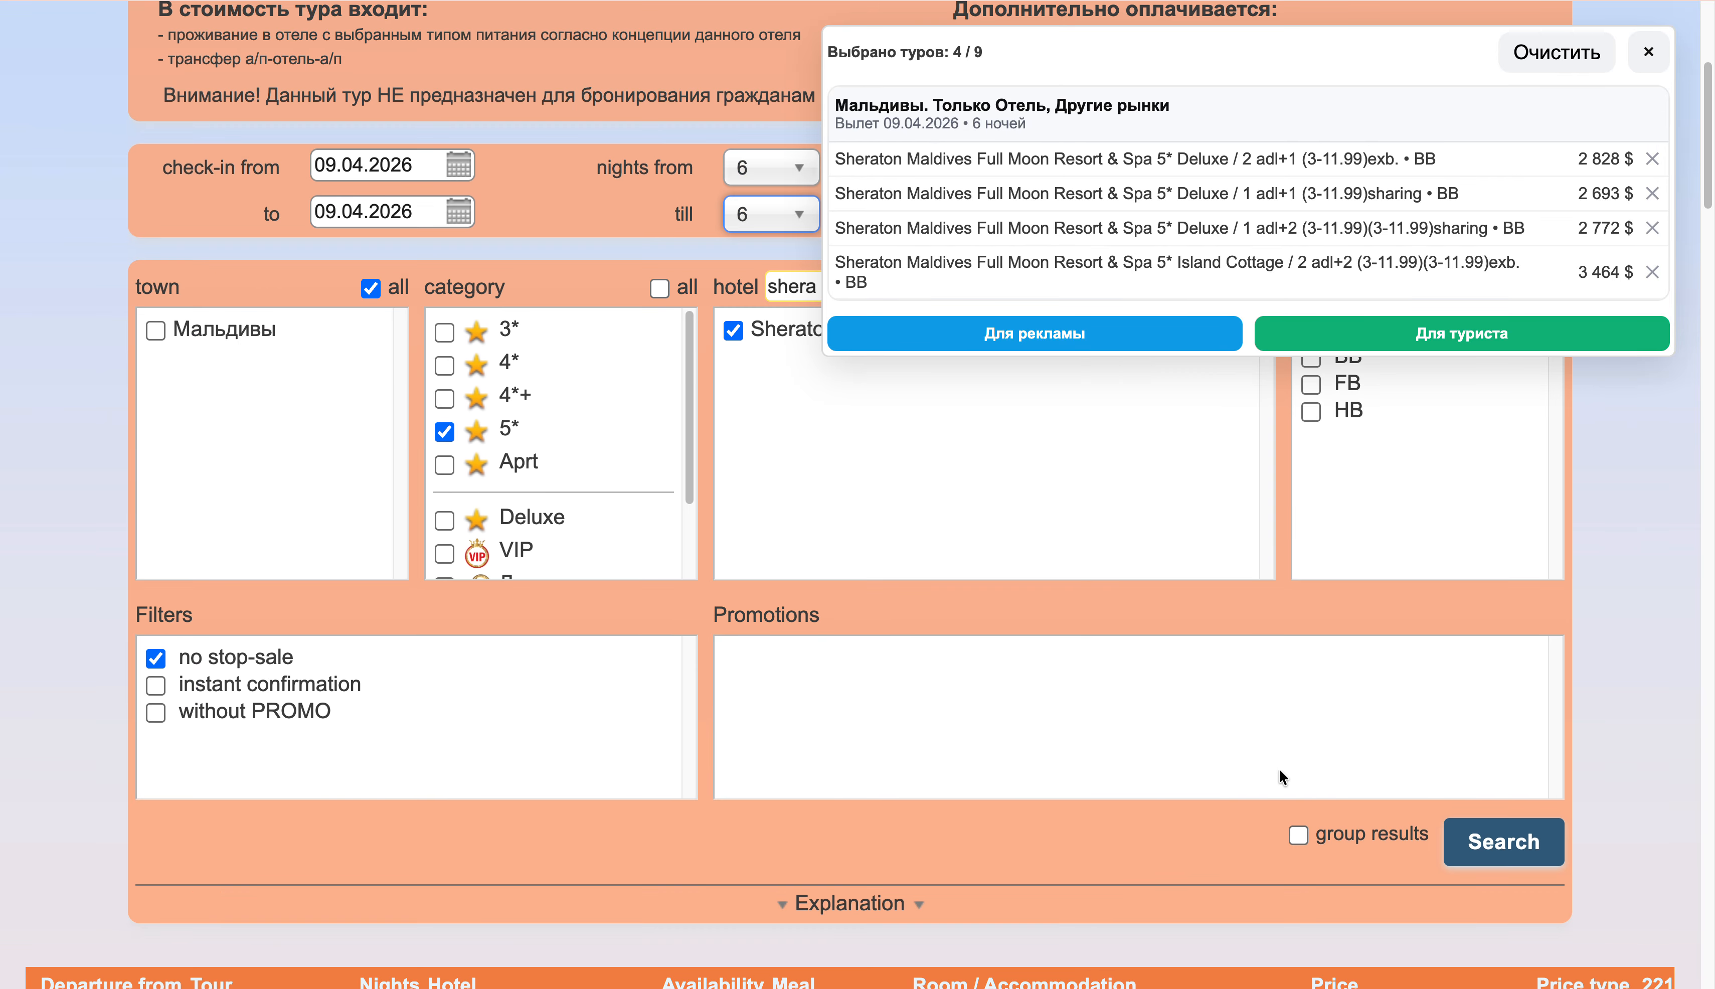
pyautogui.scroll(-3, 1116, 806)
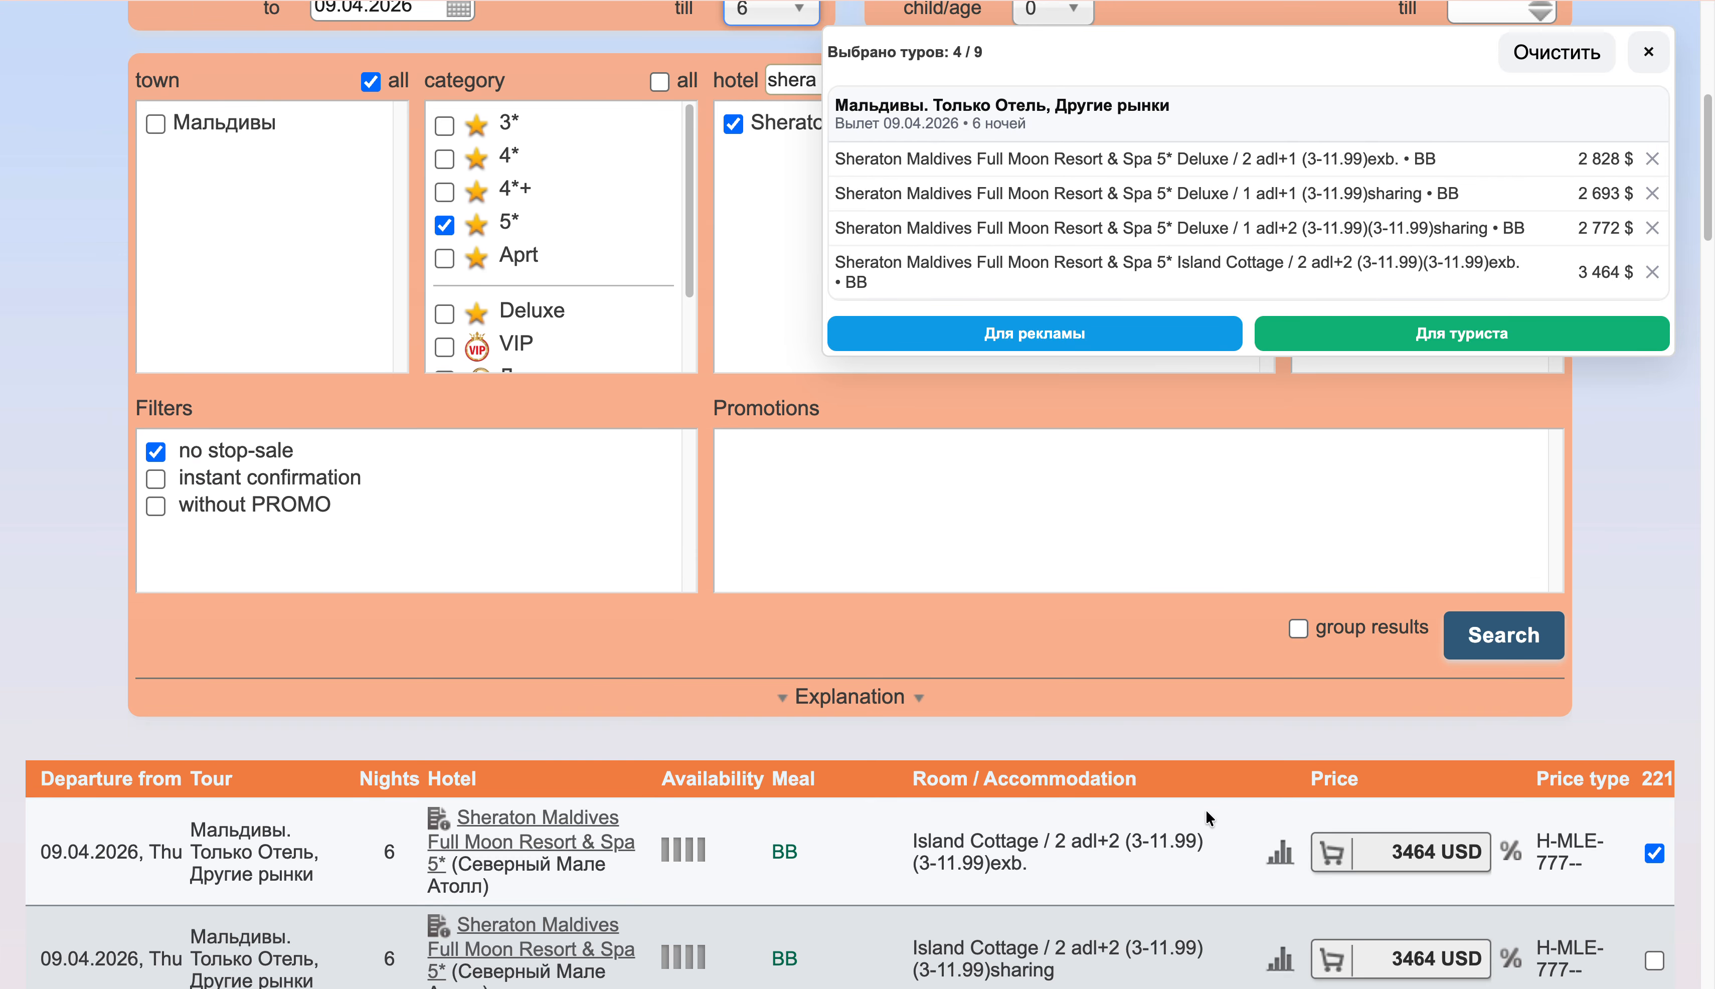
pyautogui.click(1497, 642)
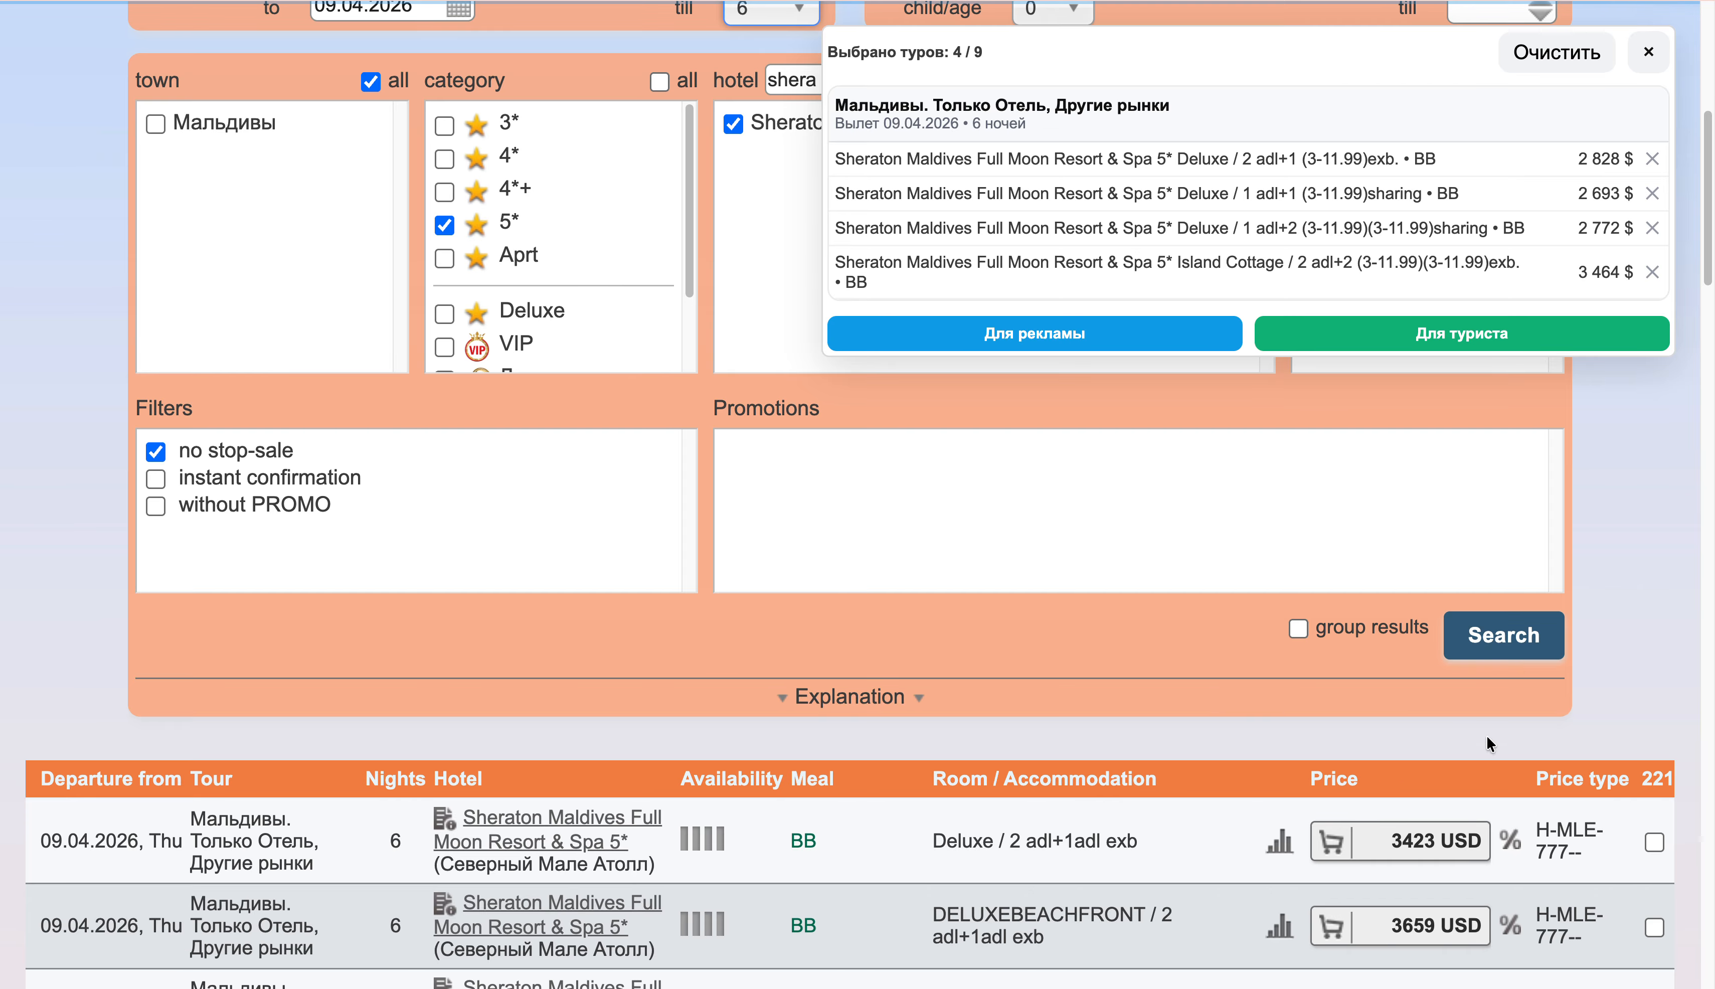
# Select the 3423 USD Deluxe / 2 adl+1adl exb BB offer in the results.
pyautogui.scroll(-10, 1565, 714)
pyautogui.scroll(7, 1634, 541)
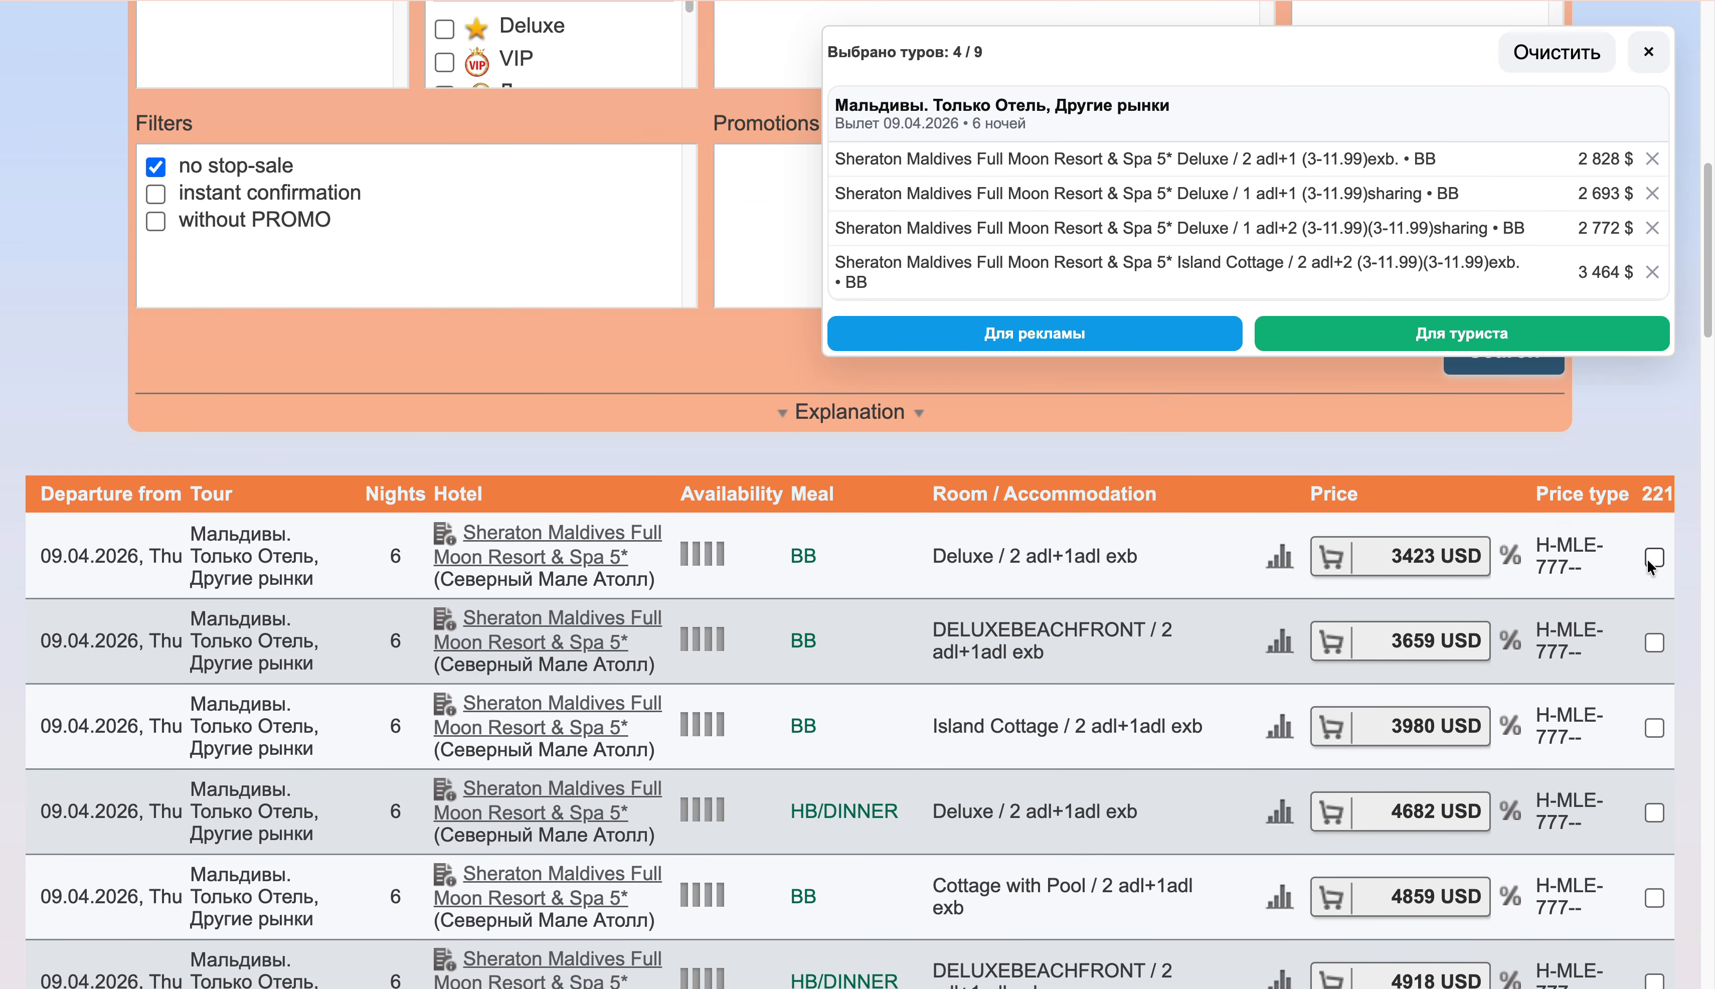
pyautogui.click(1654, 557)
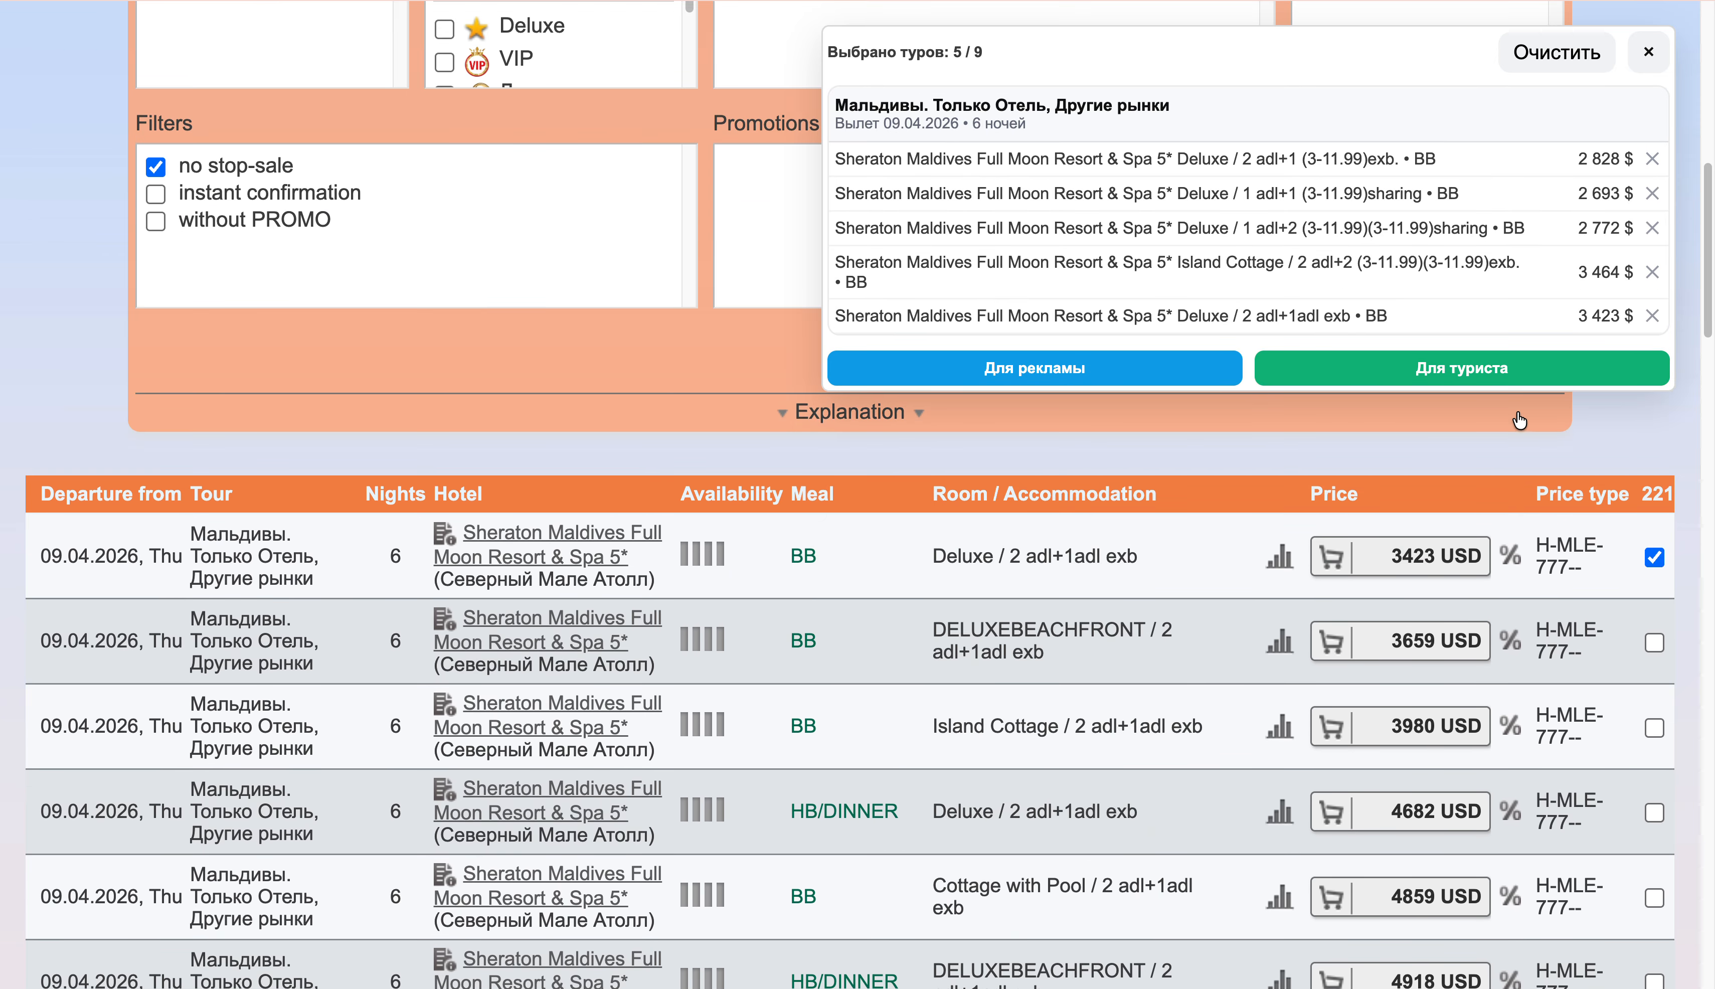
# Generate the tourist version of the selected tours in TurMaker, apply Шаблон 8, and review its room and guest lines.
pyautogui.click(1504, 387)
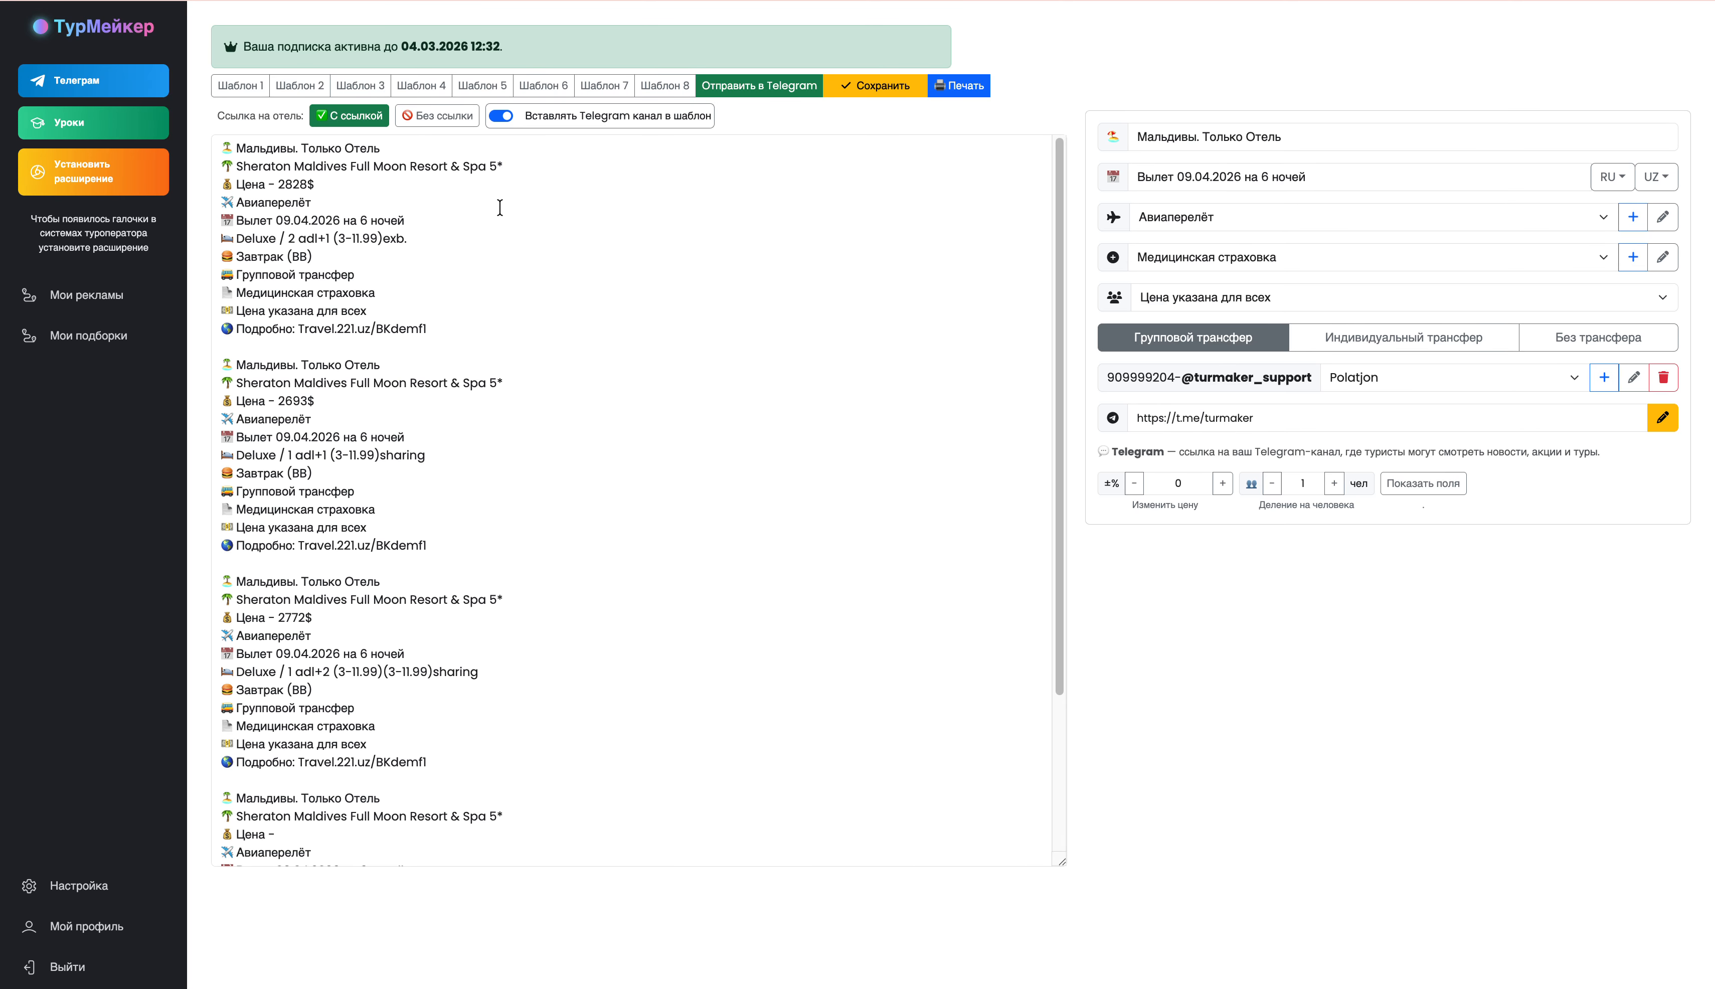
pyautogui.click(665, 86)
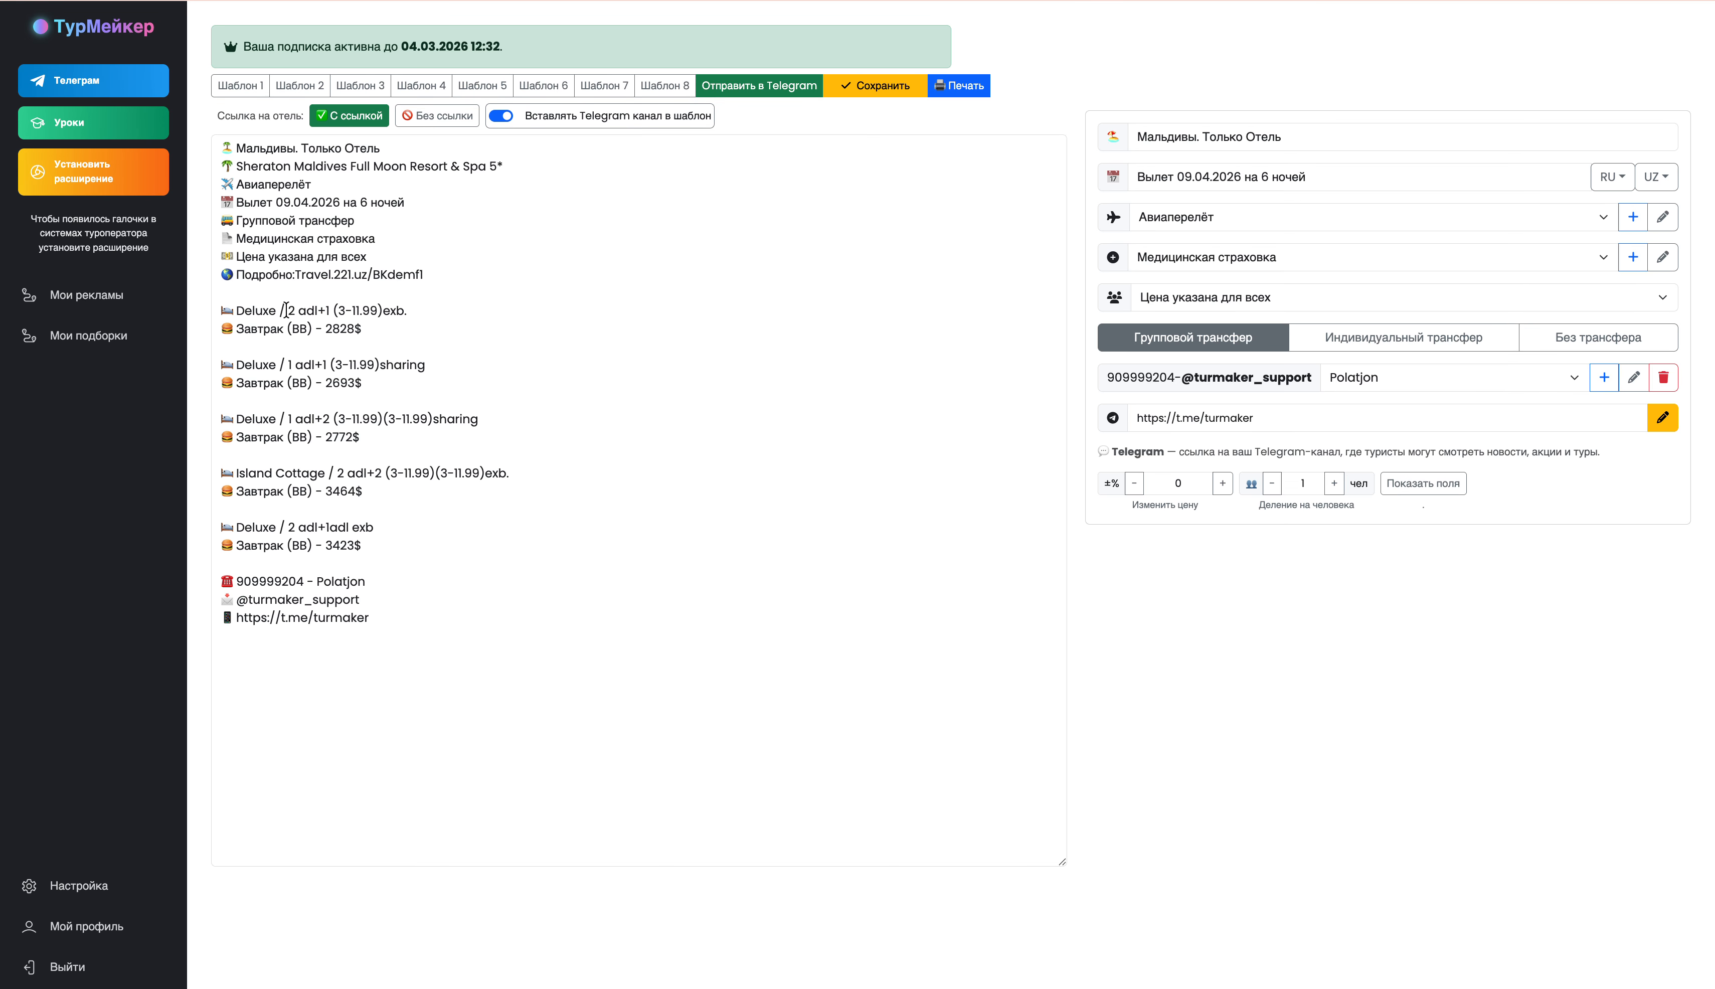
pyautogui.moveTo(293, 311); pyautogui.dragTo(353, 311)
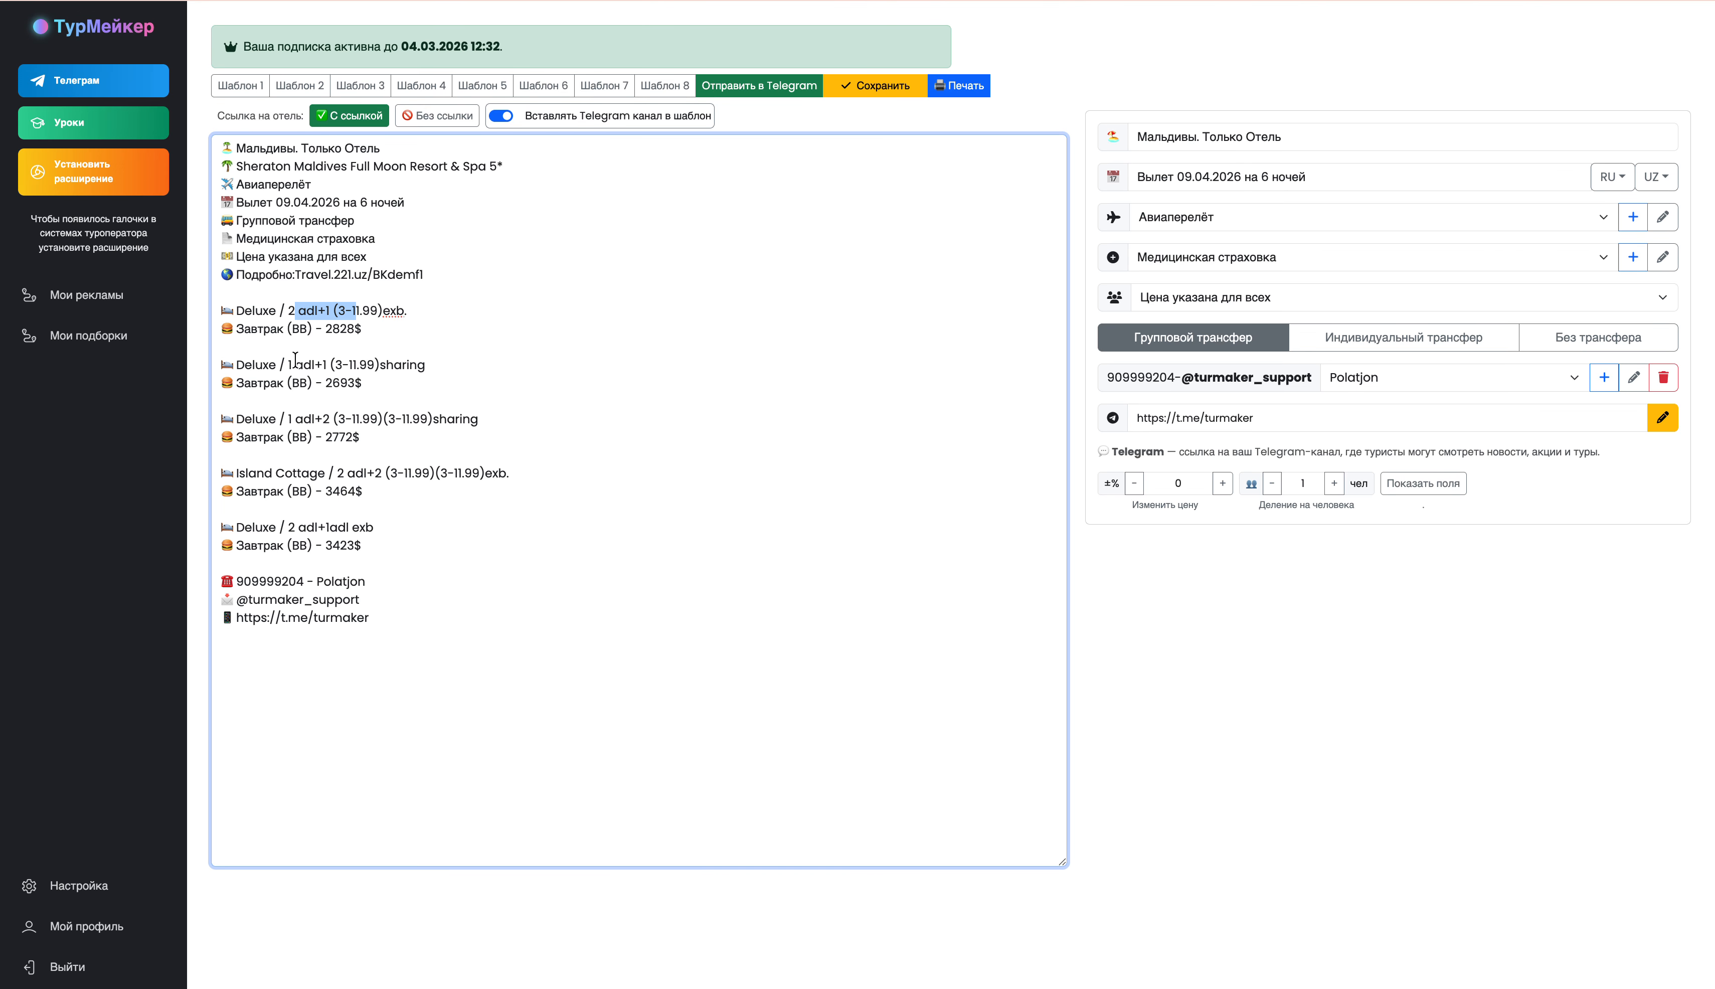
pyautogui.moveTo(294, 364); pyautogui.dragTo(393, 366)
pyautogui.moveTo(287, 418); pyautogui.dragTo(375, 473)
pyautogui.moveTo(285, 510); pyautogui.dragTo(301, 527)
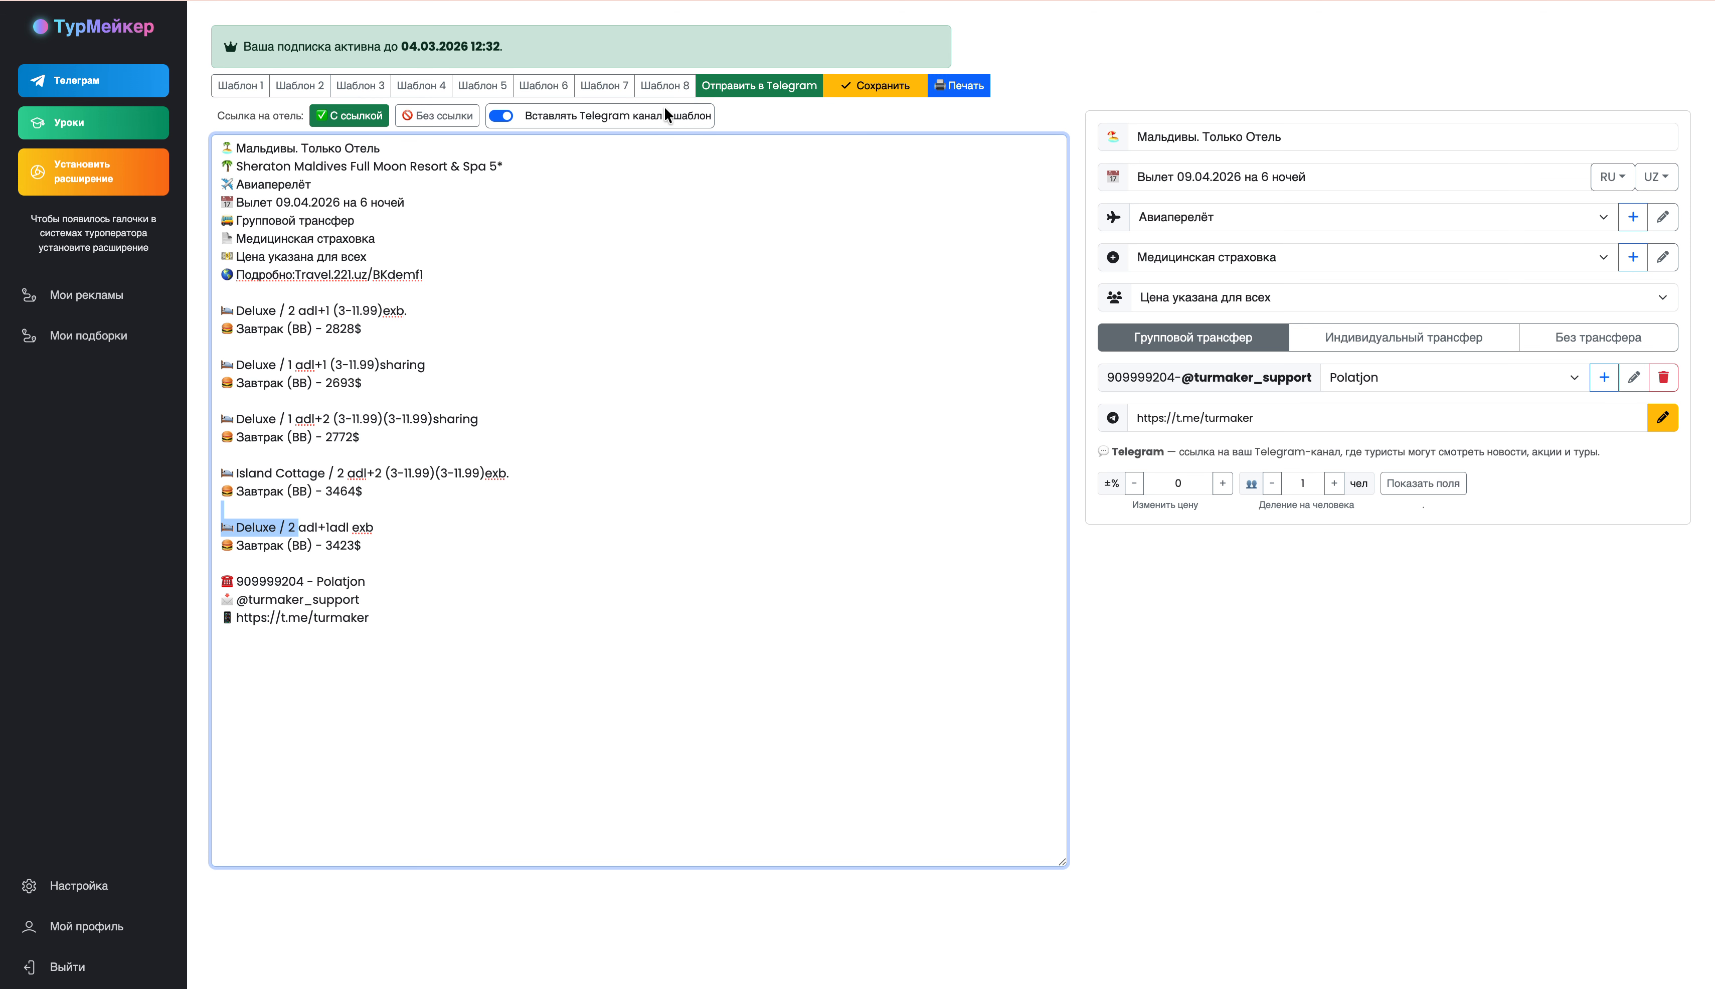
# Compare the offer text in Шаблон 7, Шаблон 6 and Шаблон 5 with Шаблон 8, ending on Шаблон 8.
pyautogui.click(604, 93)
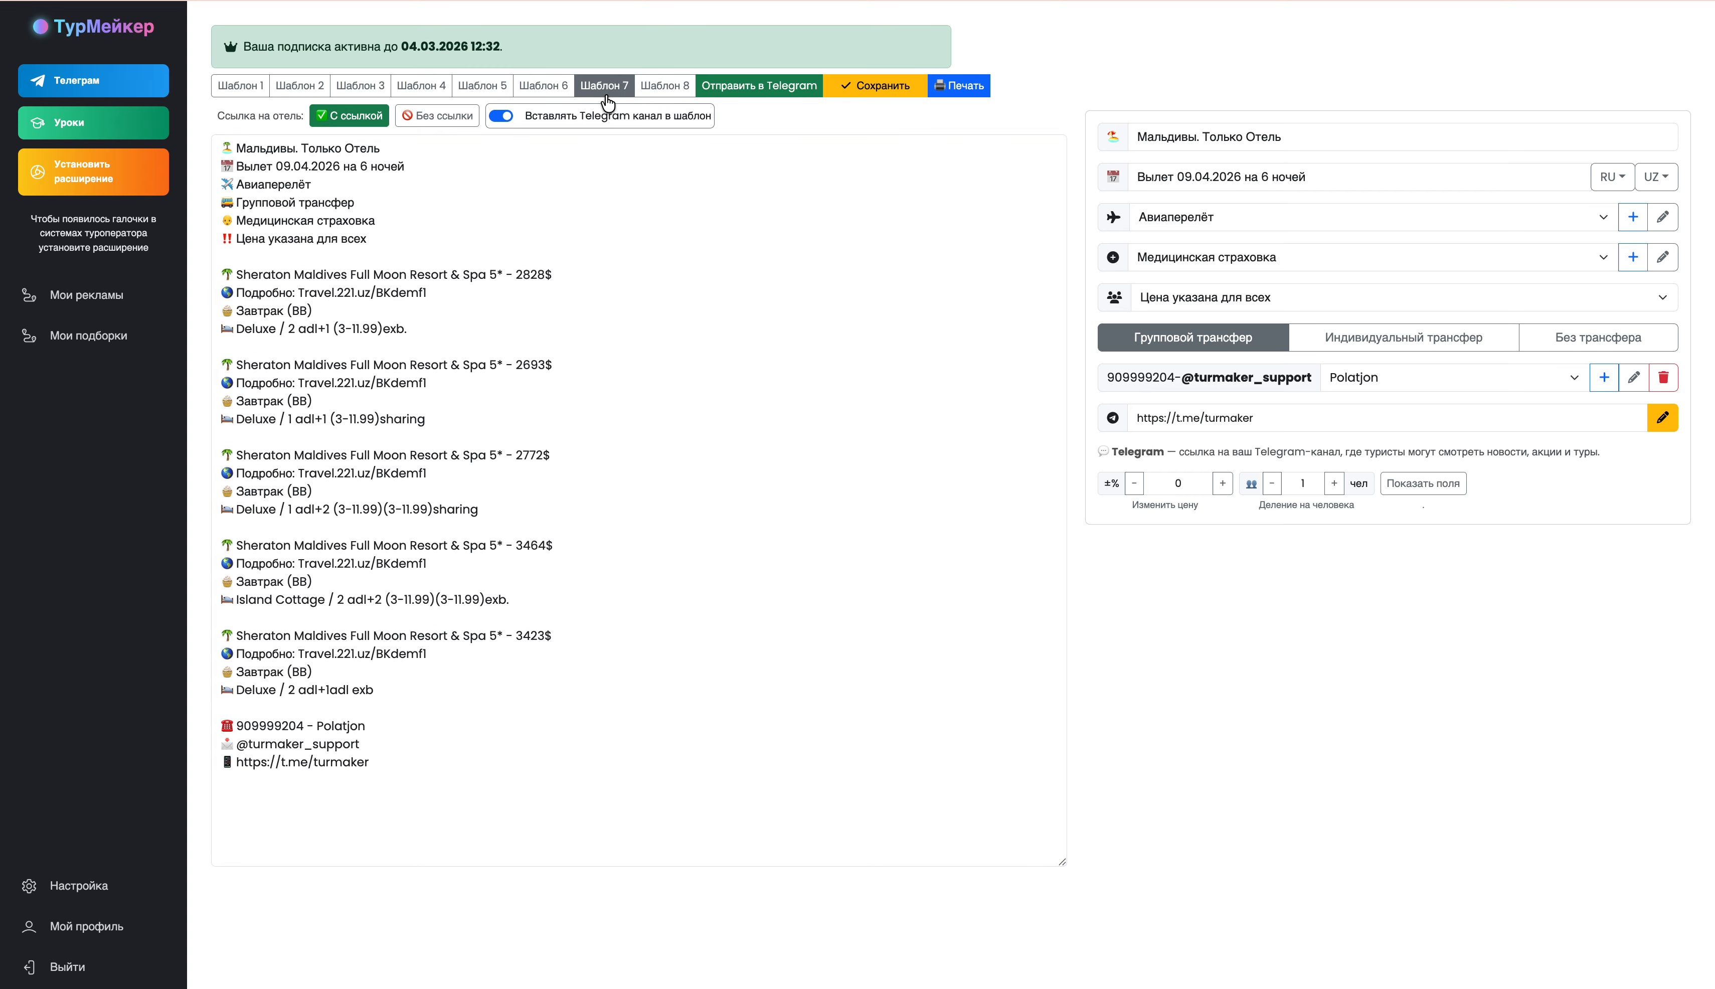
pyautogui.click(549, 88)
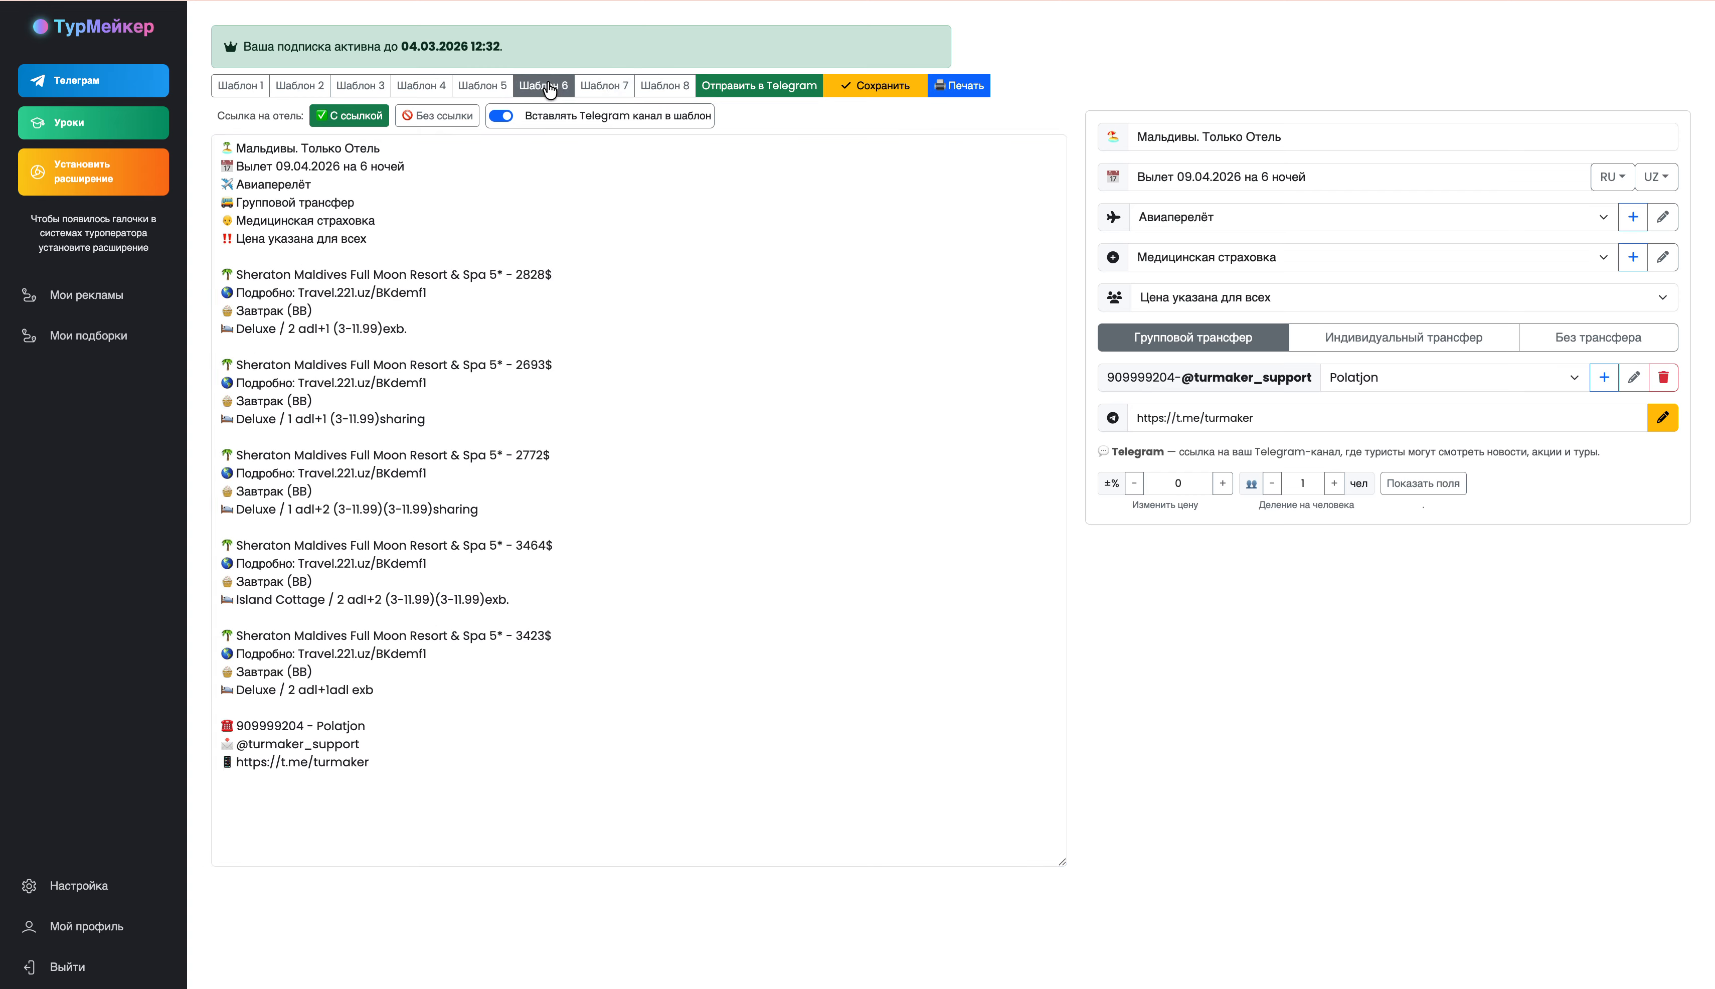
pyautogui.click(521, 96)
pyautogui.click(677, 92)
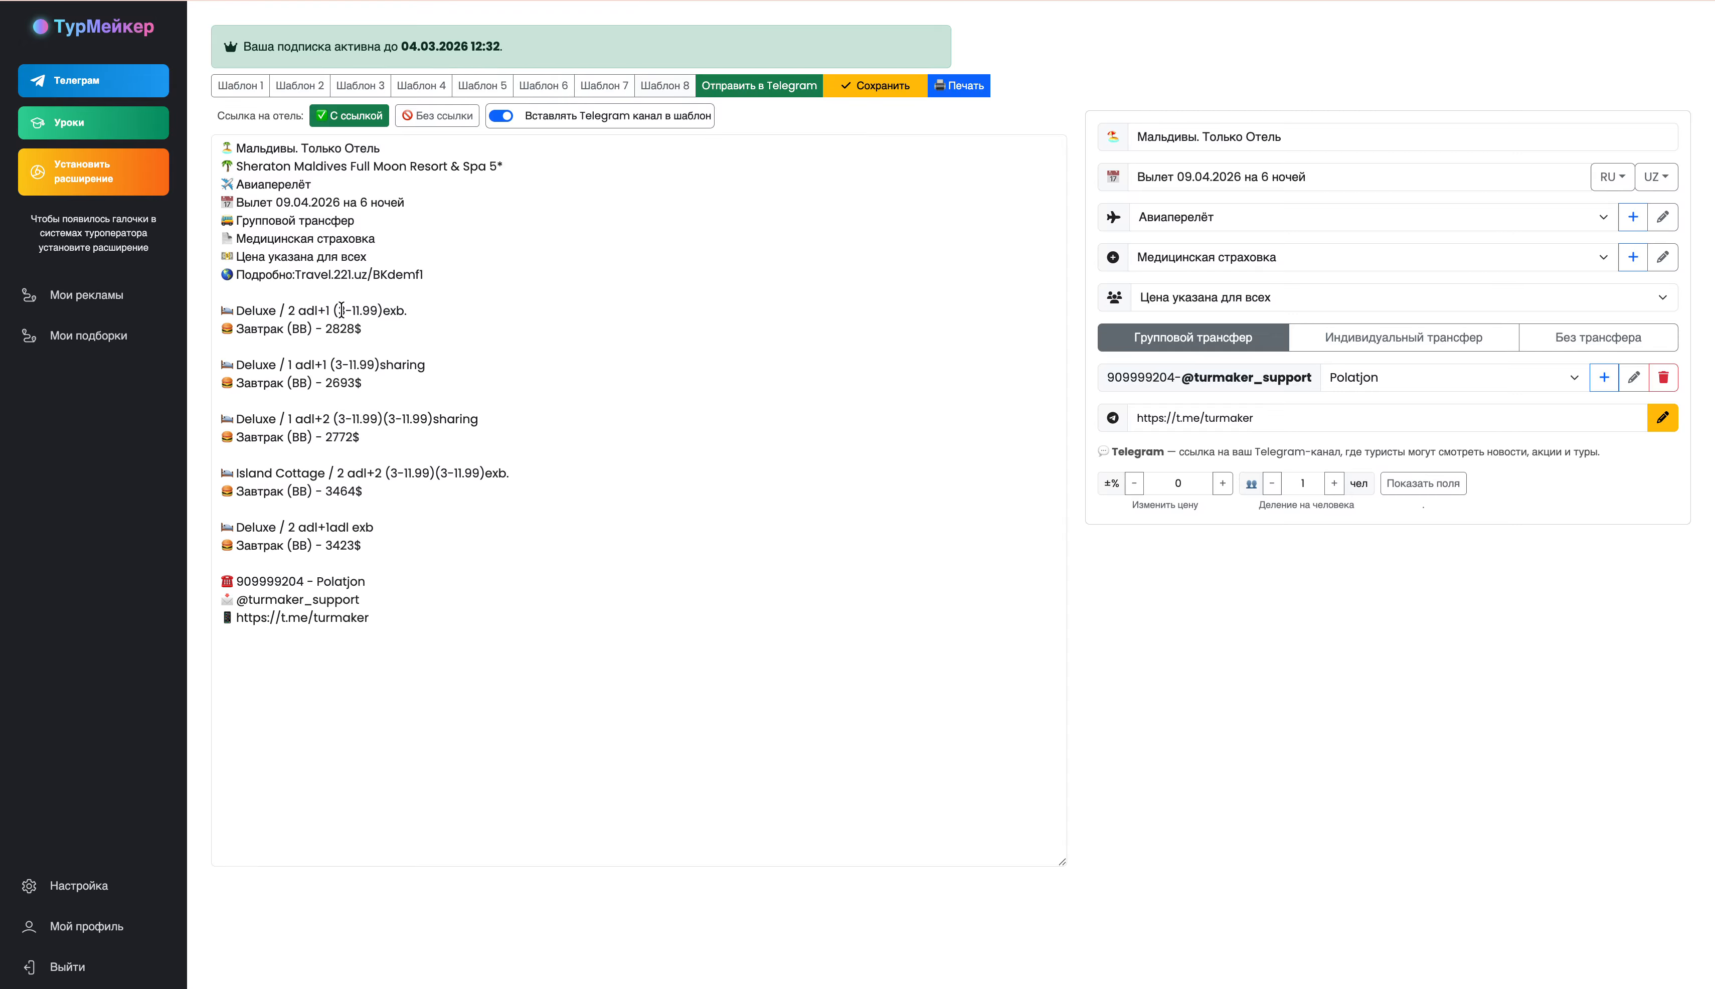
pyautogui.click(395, 451)
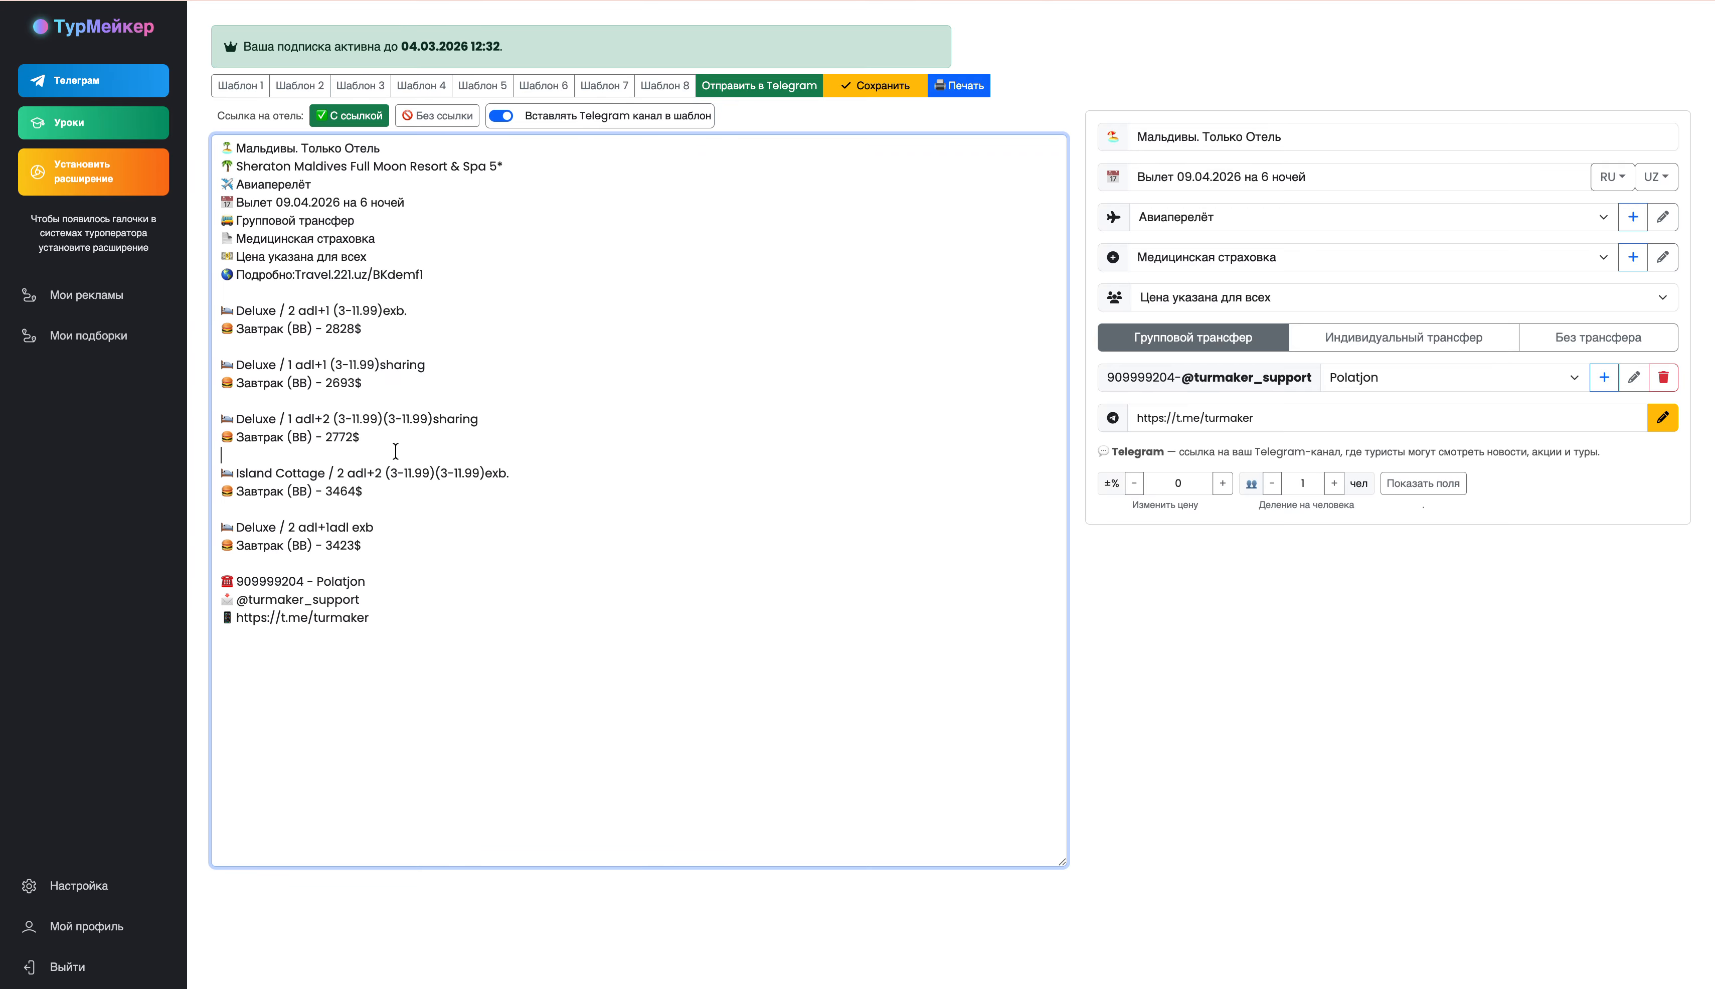
pyautogui.click(482, 86)
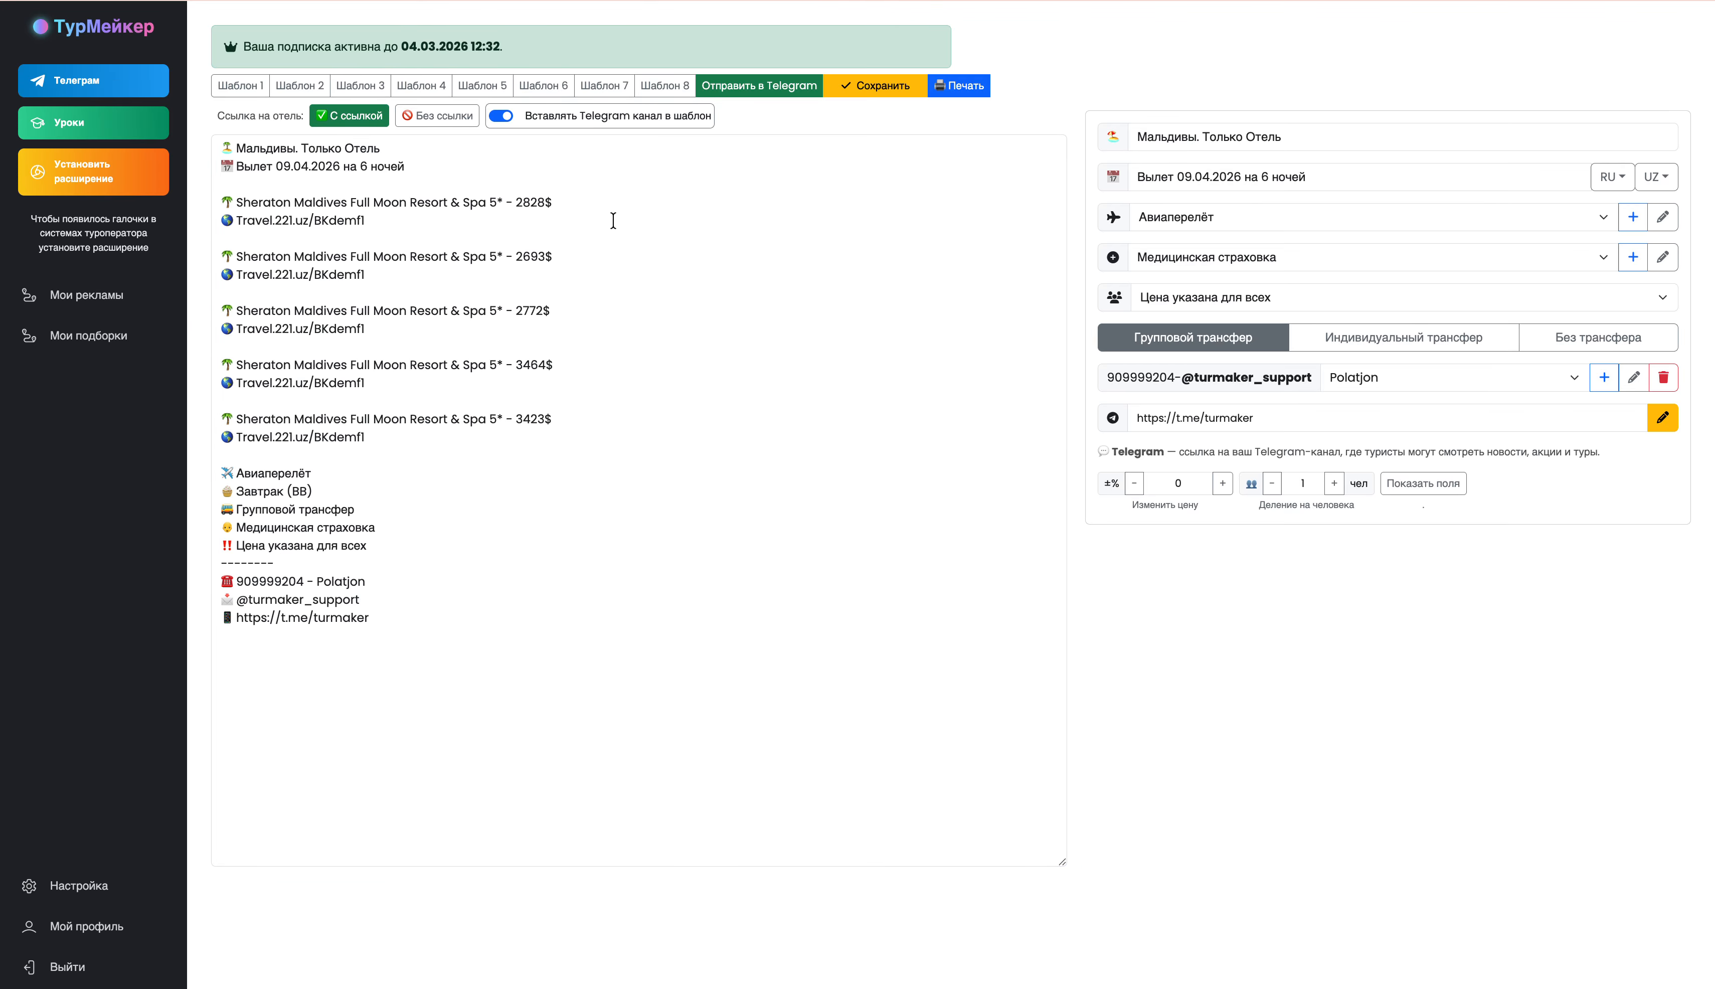
pyautogui.click(671, 94)
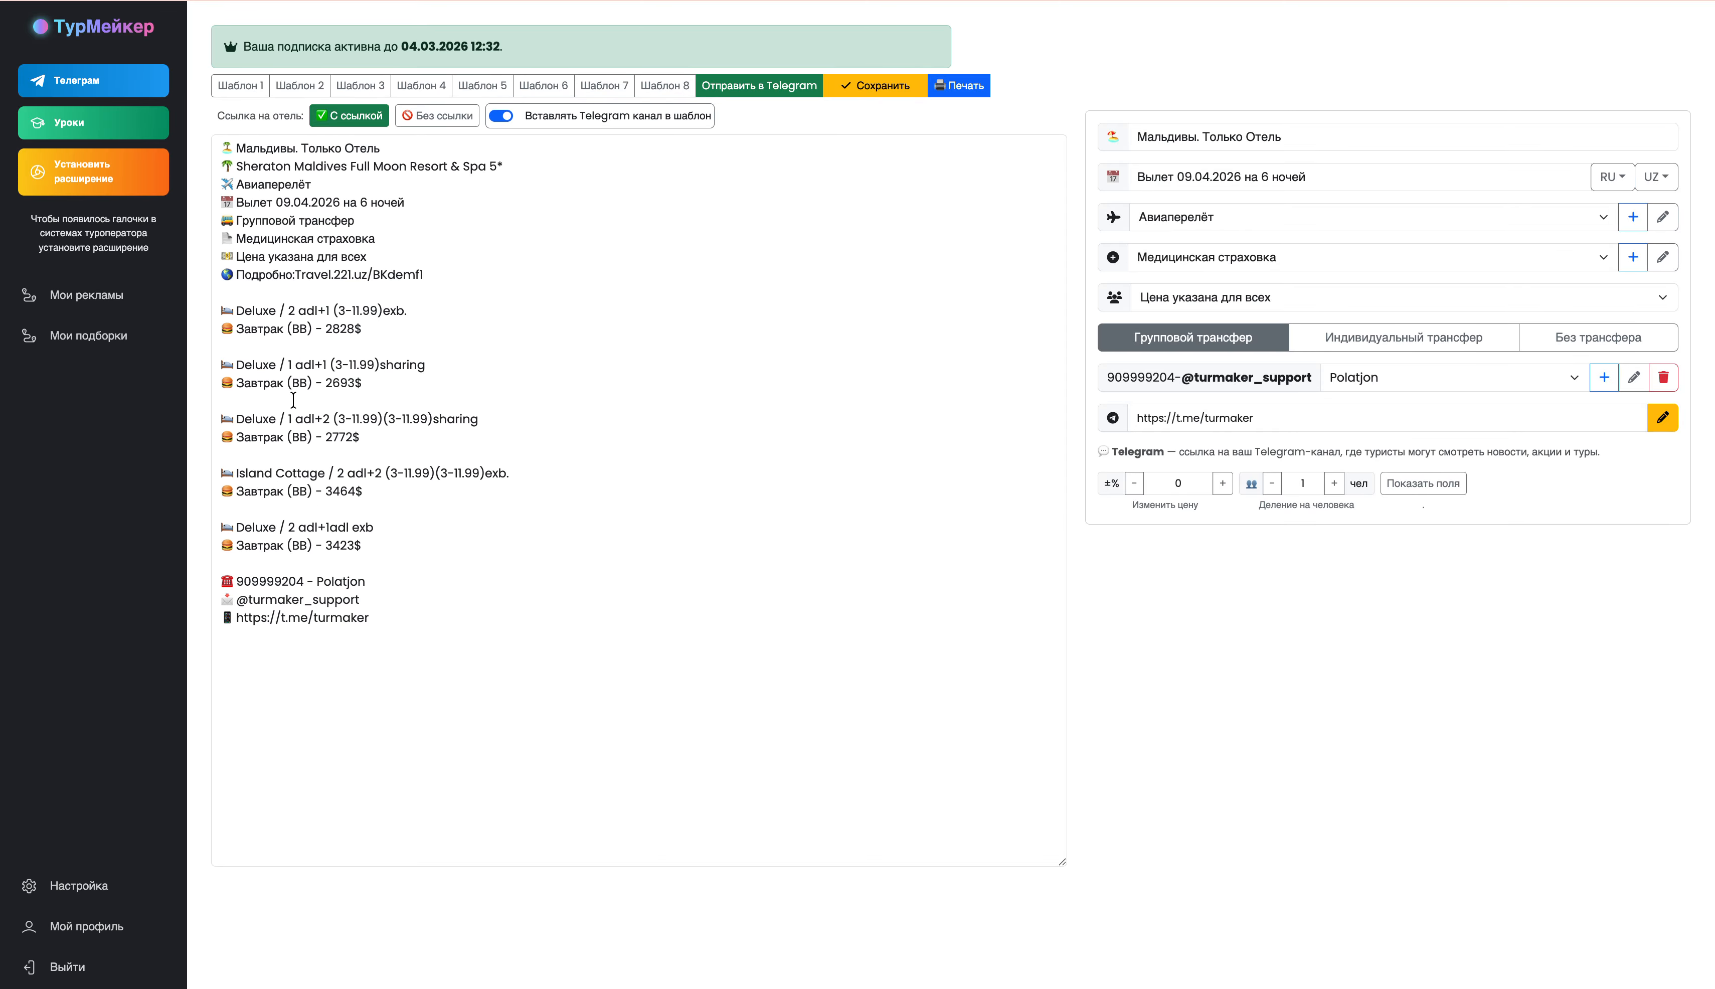
# Send the offer text to the Telegram channel, deleting the t.me/turmaker link line from the message before posting it.
pyautogui.click(757, 94)
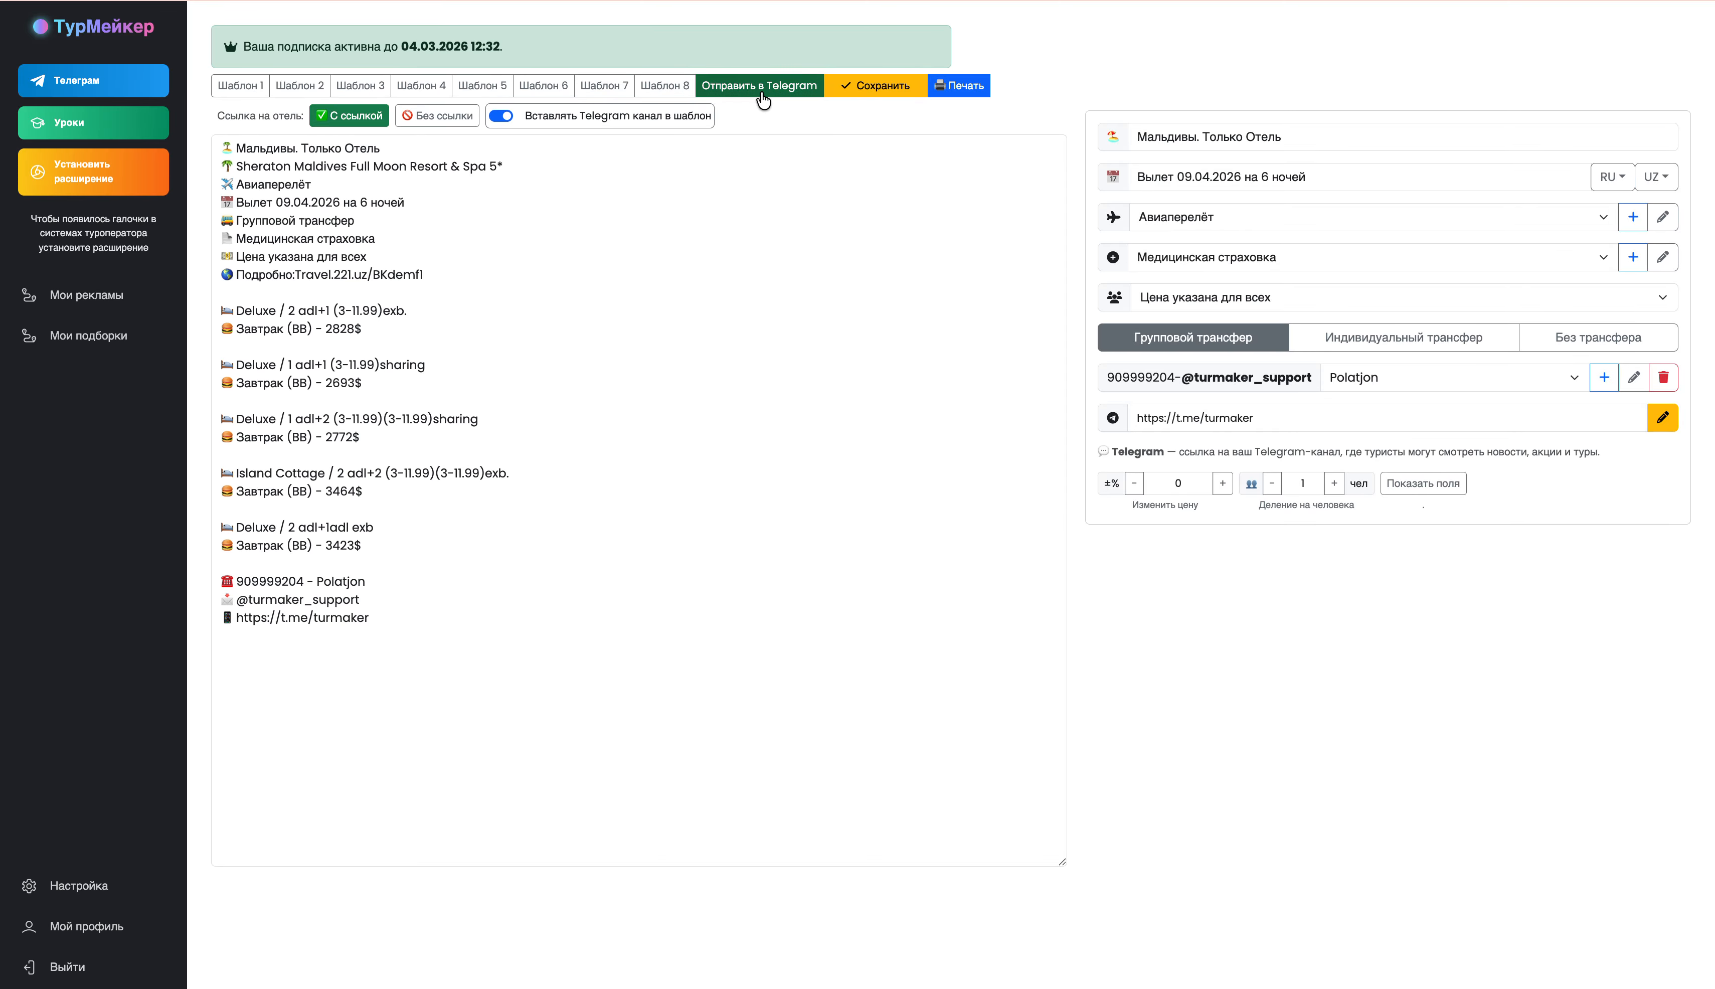
pyautogui.click(1012, 158)
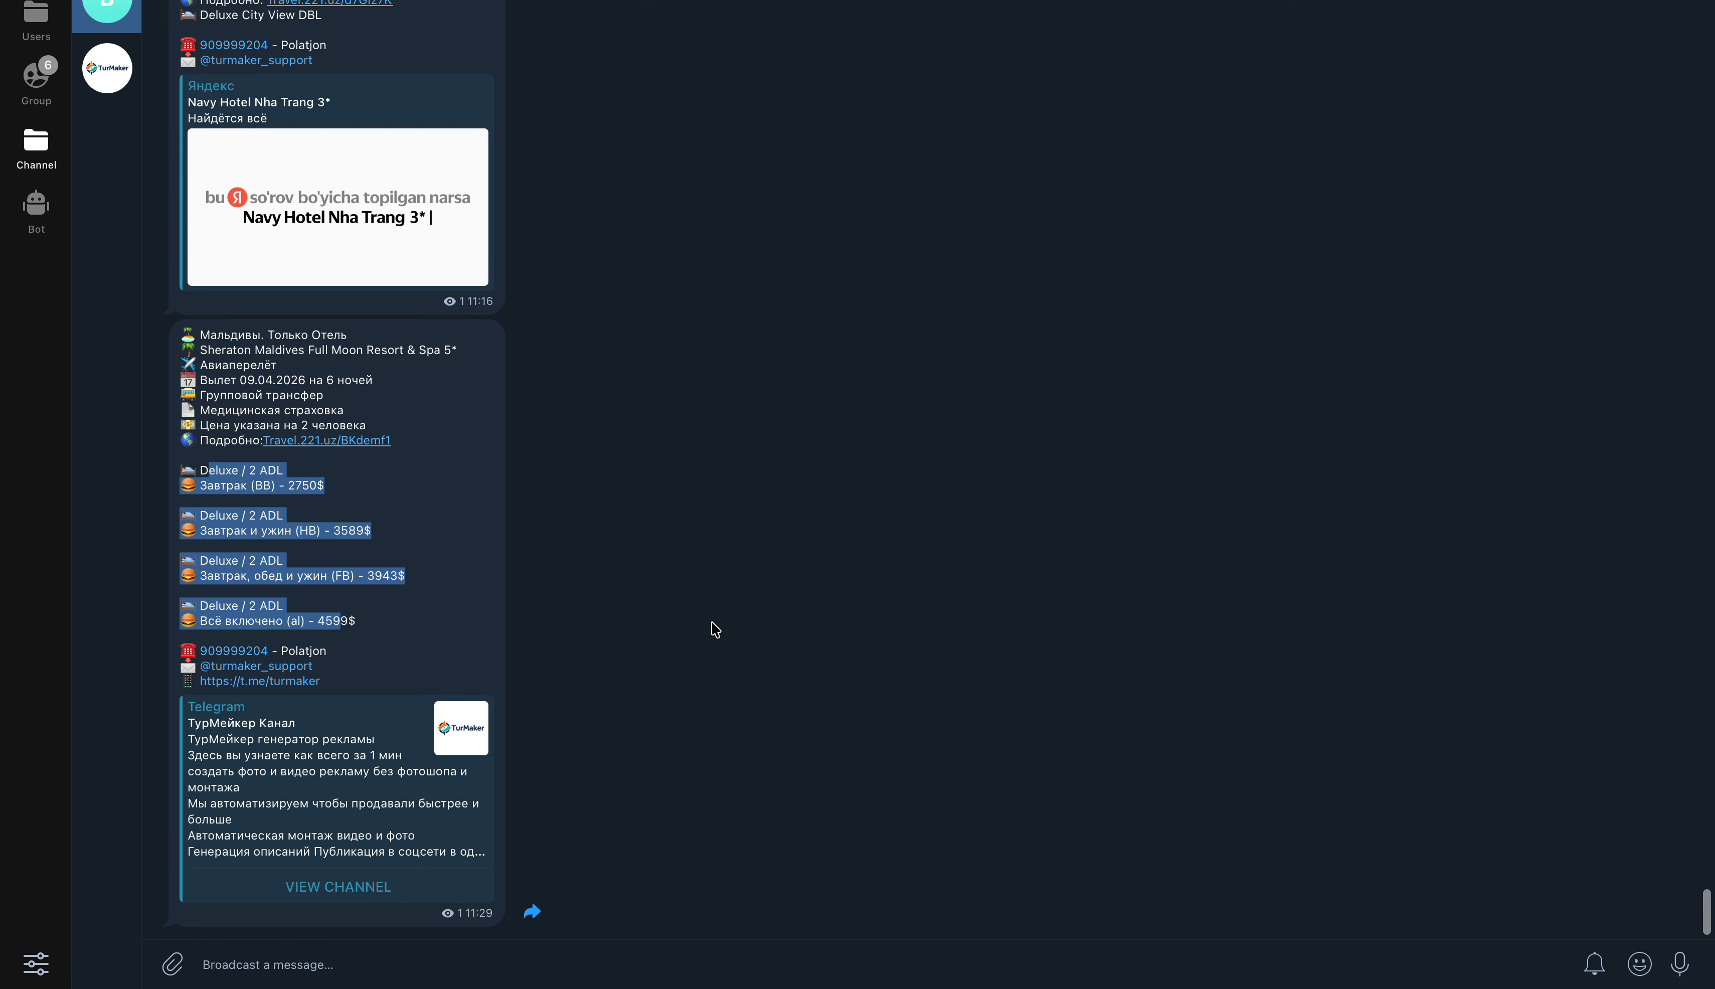
pyautogui.moveTo(349, 977); pyautogui.dragTo(201, 972)
pyautogui.press('BackSpace')
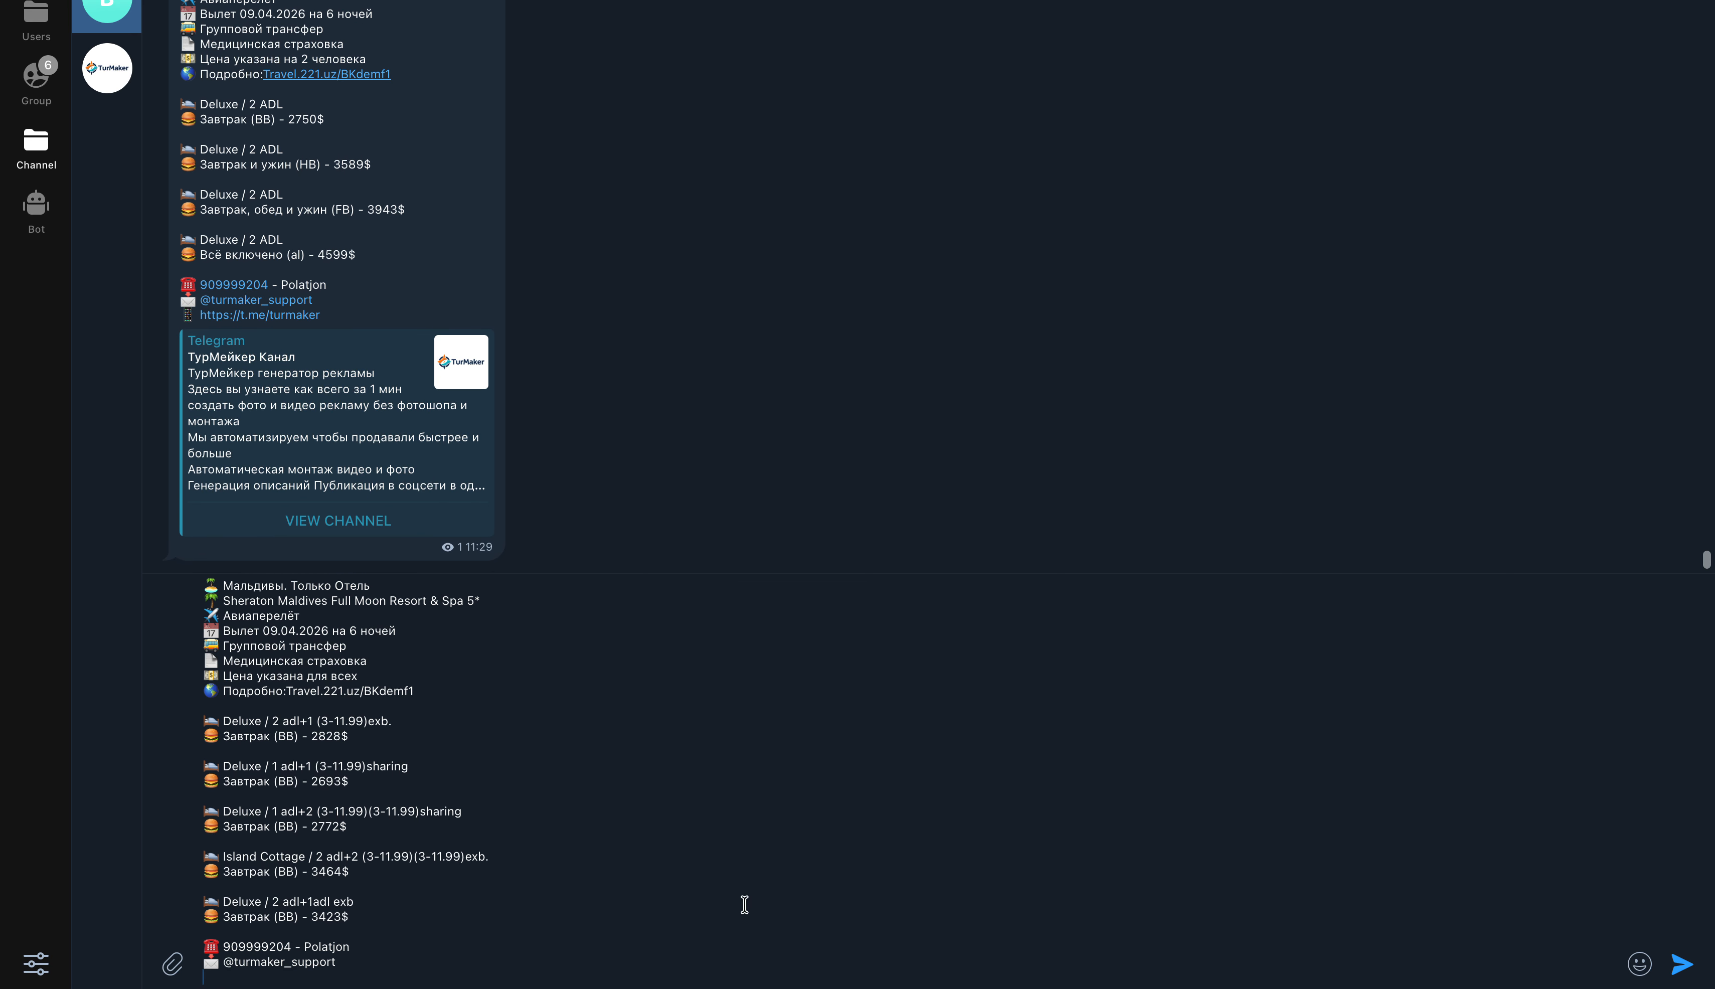
pyautogui.click(1679, 966)
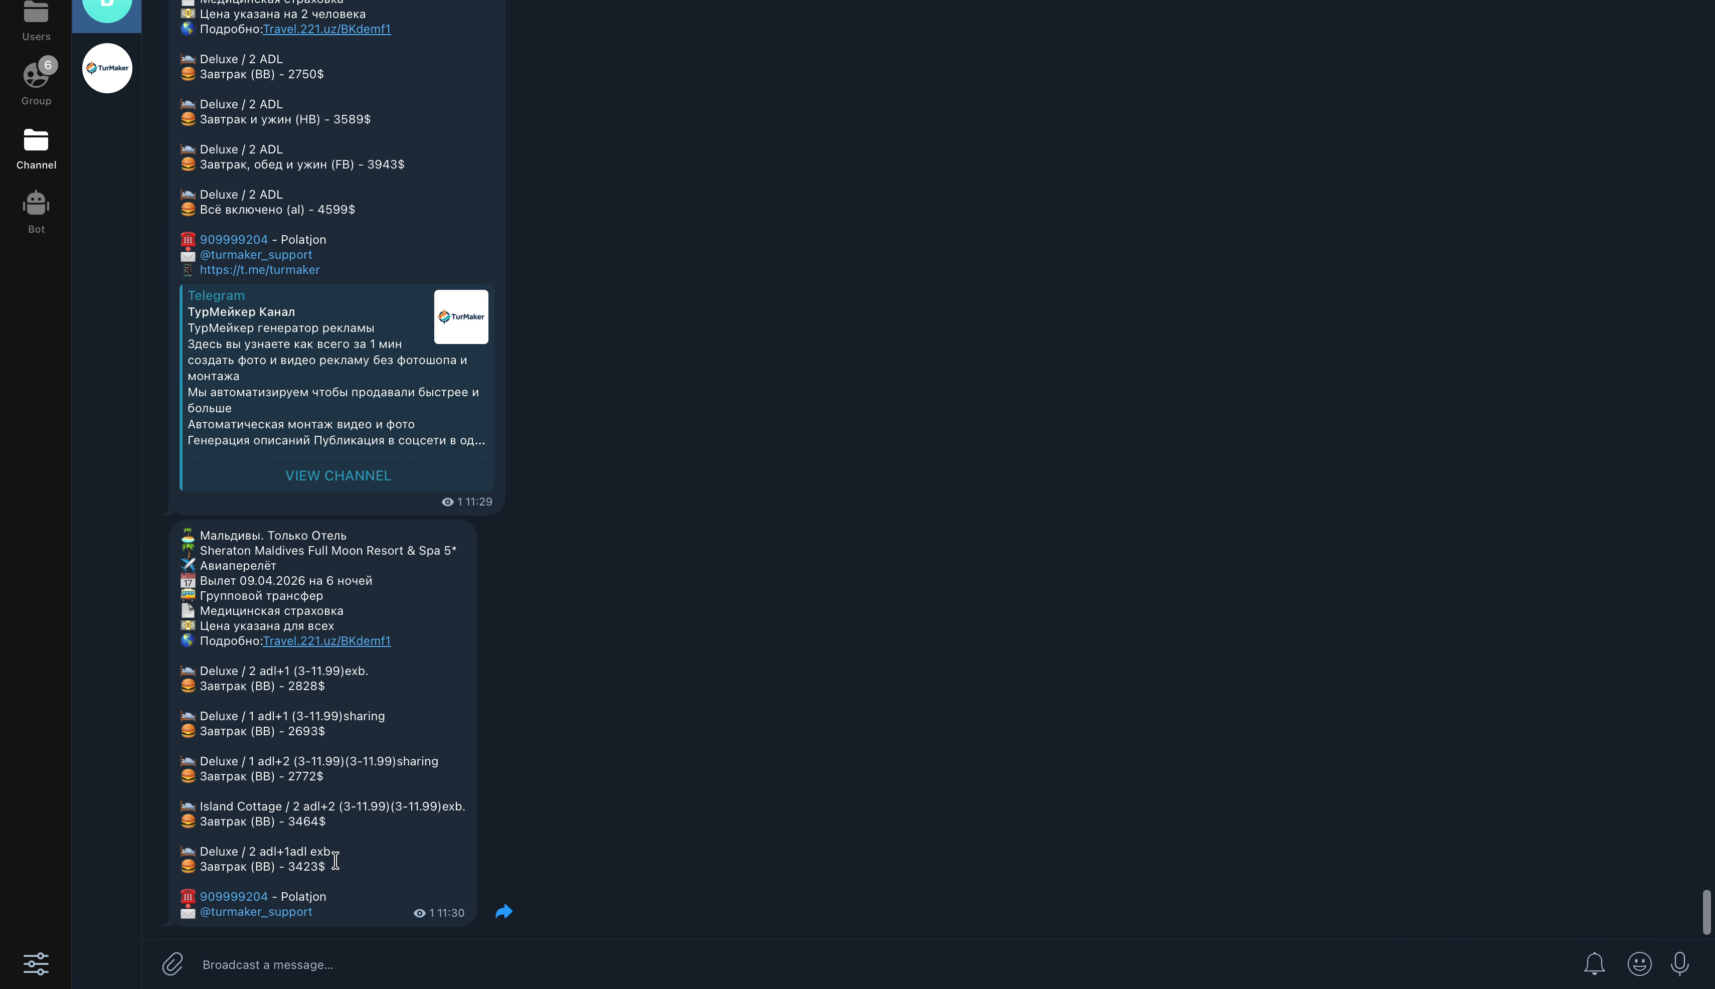
# Review the room types, guest combinations and prices in the posted Telegram offer.
pyautogui.moveTo(222, 535); pyautogui.dragTo(348, 659)
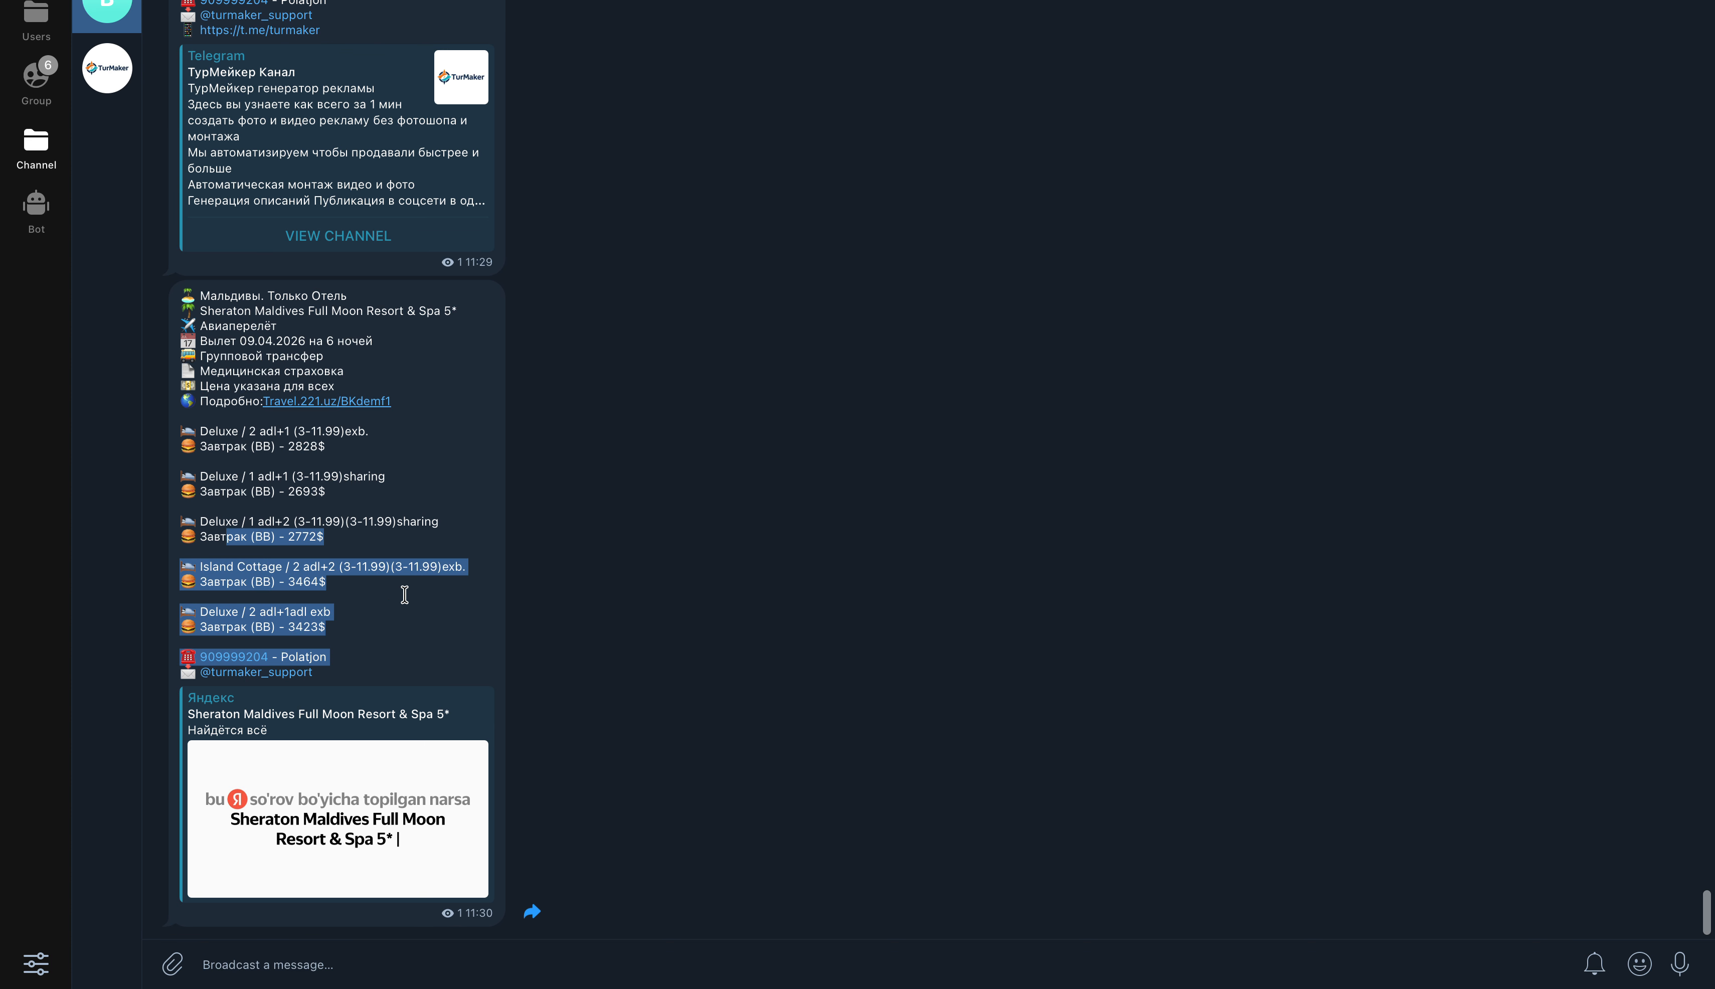
pyautogui.click(405, 594)
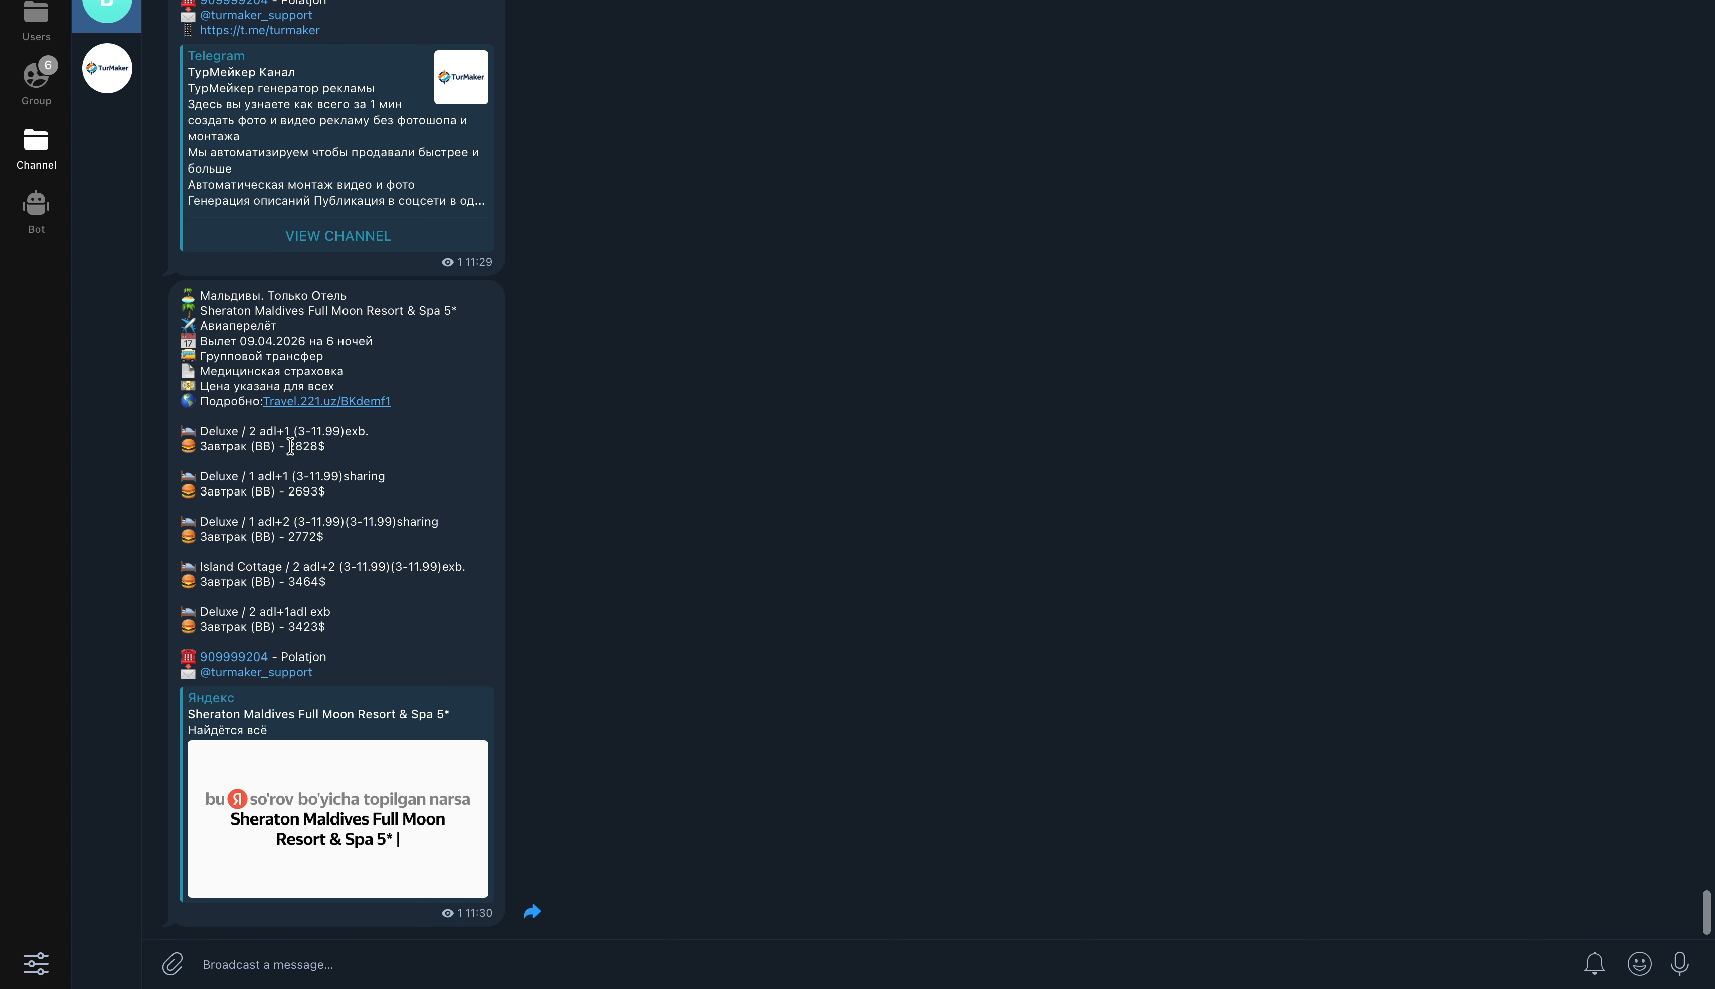
pyautogui.moveTo(276, 431); pyautogui.dragTo(354, 573)
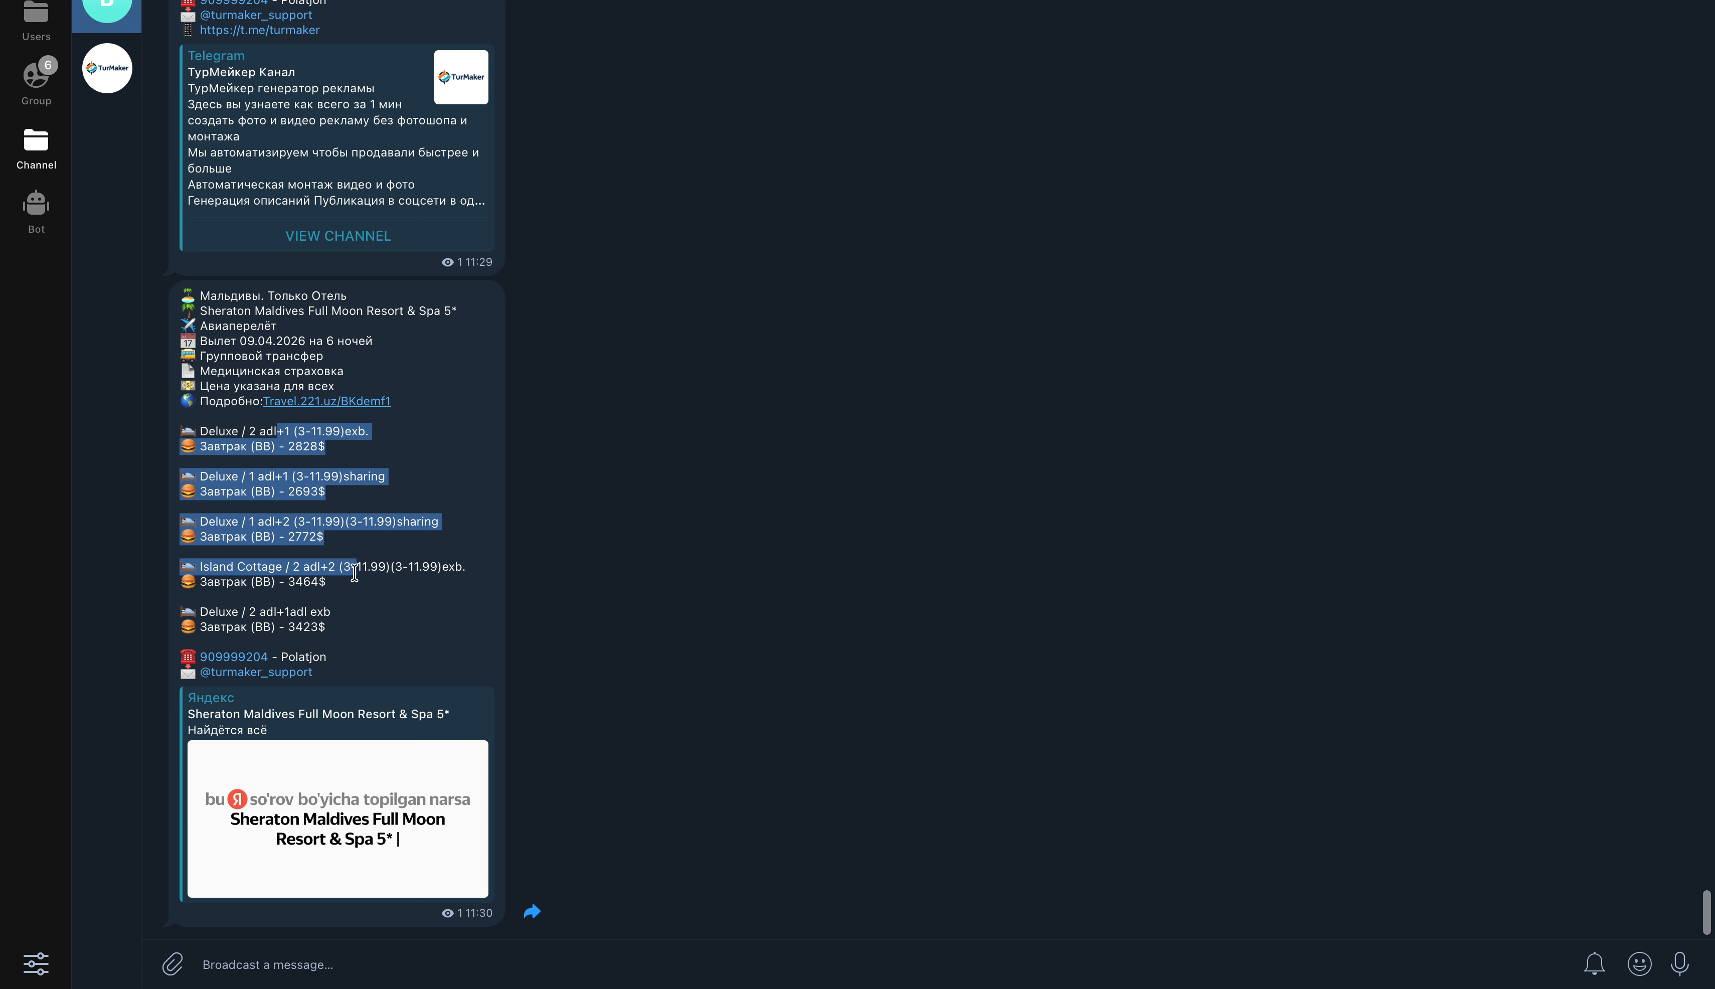